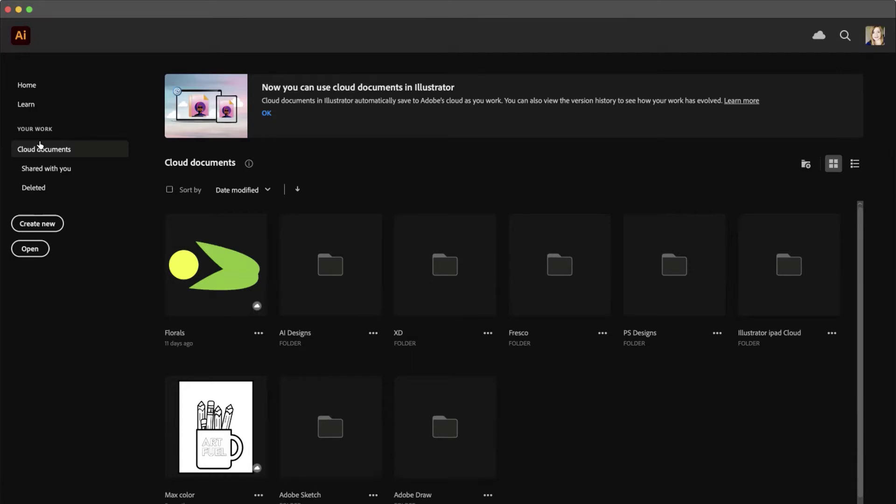
# Look through Shared with you and Home, then show the Learn tutorials page
pyautogui.click(40, 171)
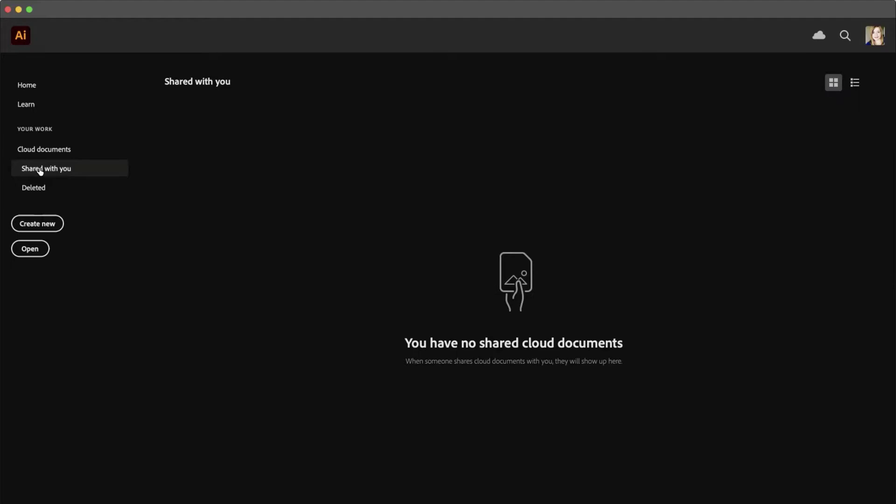
pyautogui.click(28, 87)
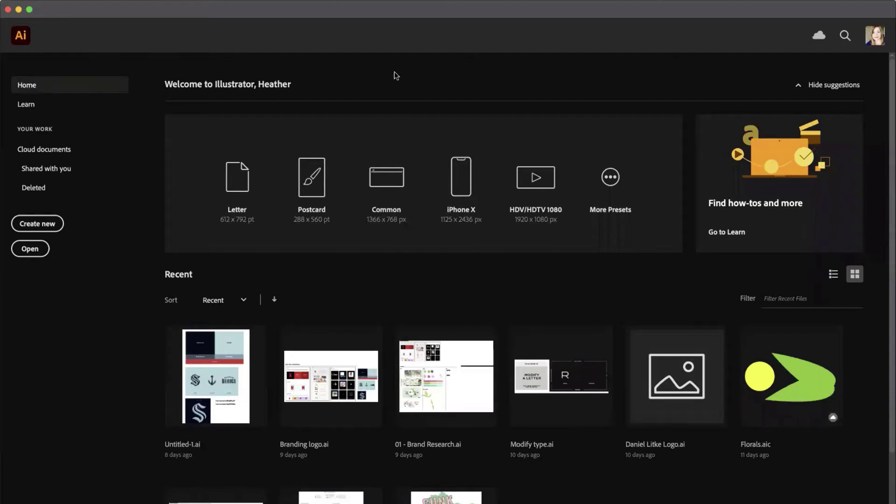
pyautogui.click(25, 106)
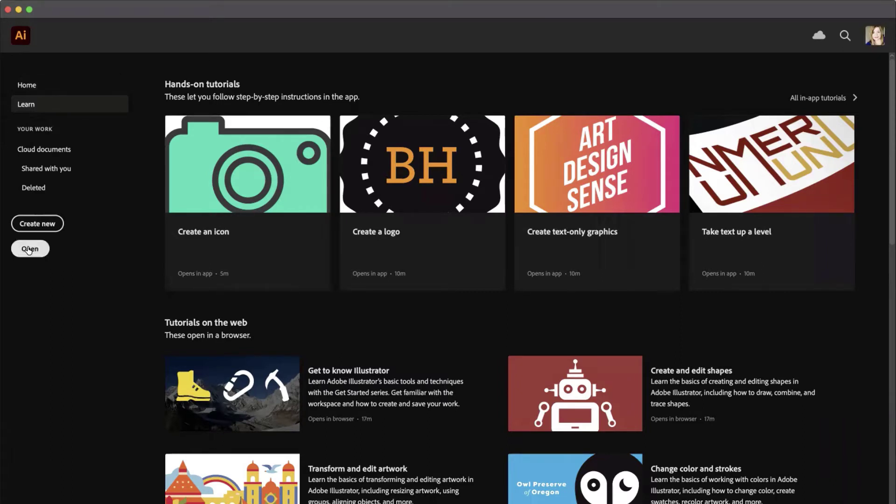
# Create a new Letter-size 612 × 792 pt CMYK document from the Print presets
pyautogui.click(40, 226)
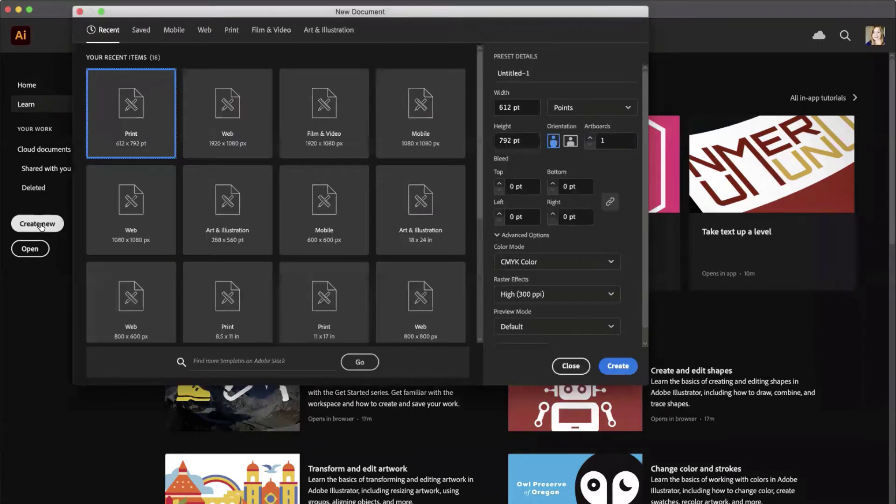
pyautogui.moveTo(419, 12); pyautogui.dragTo(475, 60)
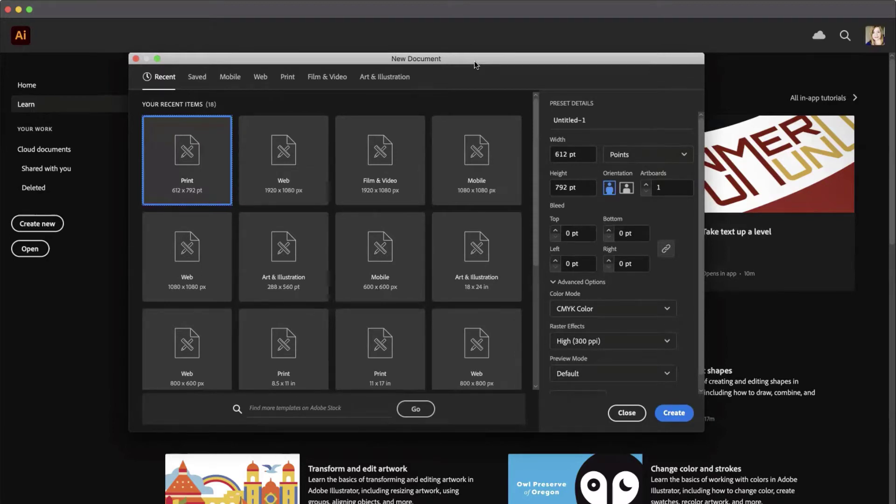
pyautogui.click(257, 78)
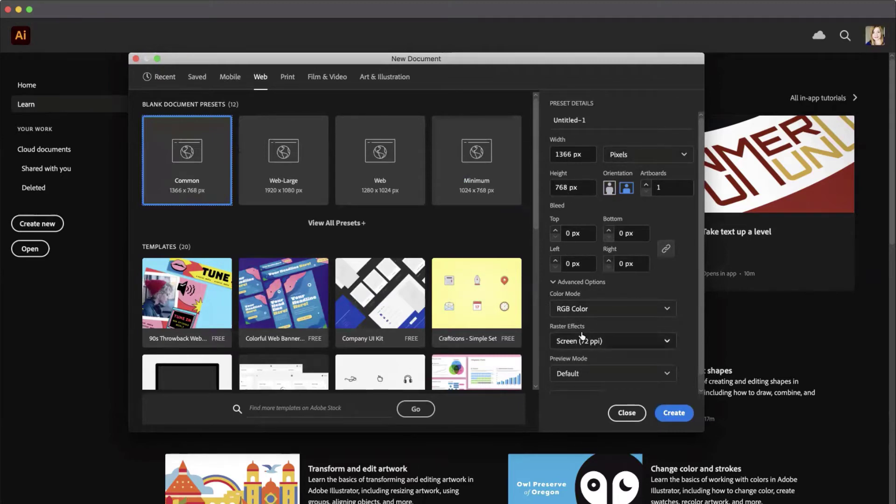
pyautogui.click(288, 80)
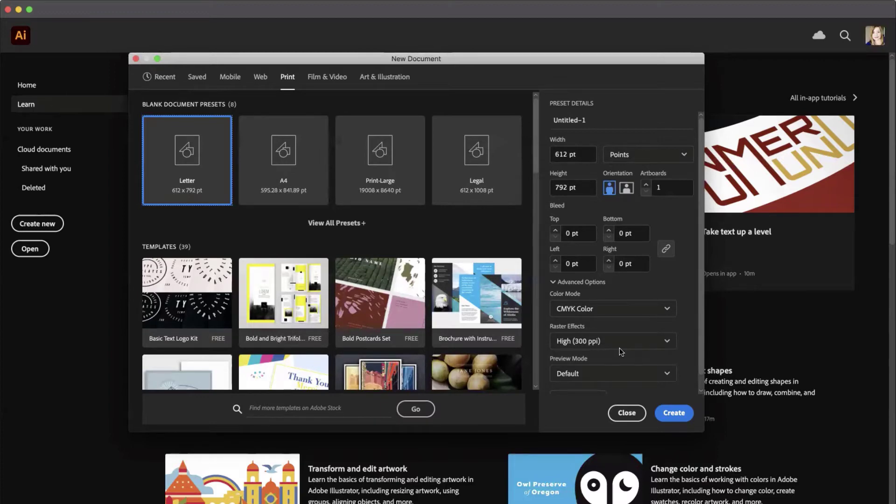
pyautogui.click(677, 418)
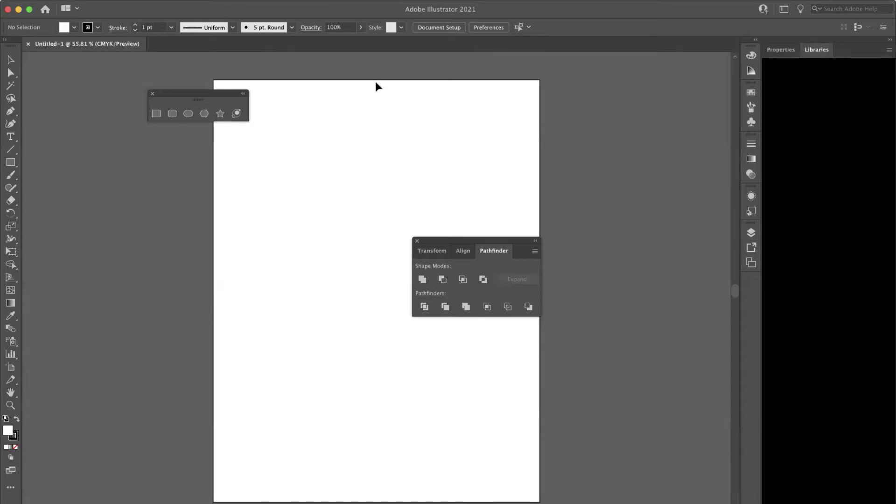
# Reset the Essentials Classic workspace, then switch to the Essentials workspace
pyautogui.click(280, 1)
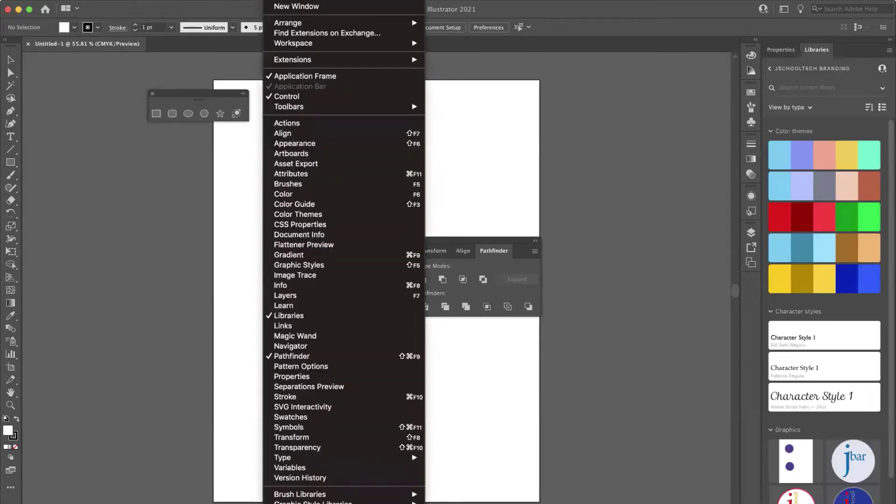
pyautogui.moveTo(293, 43)
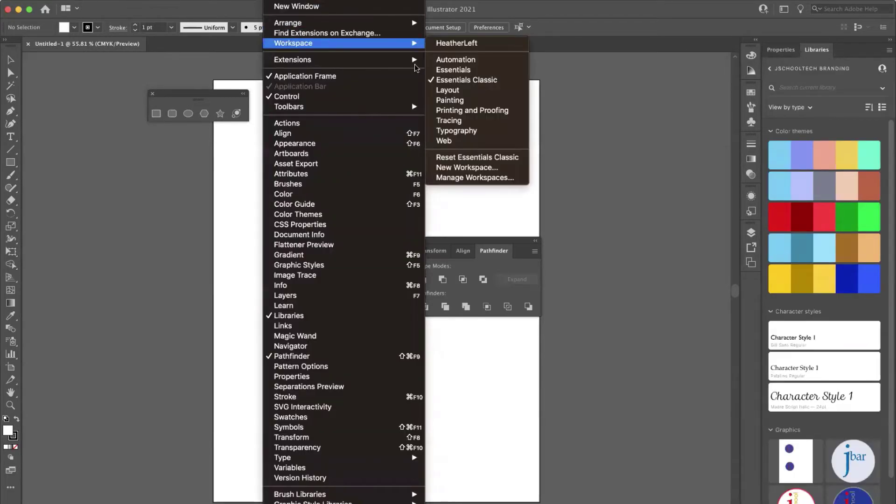
pyautogui.click(481, 157)
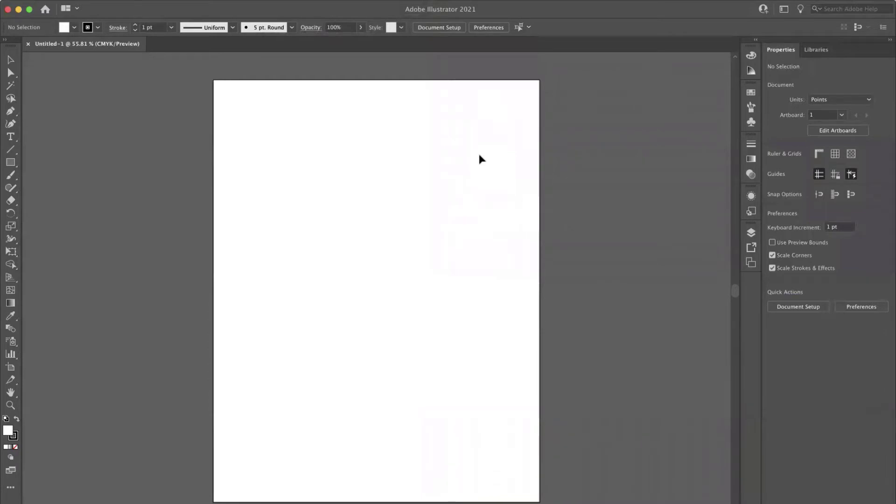
pyautogui.click(284, 0)
pyautogui.moveTo(294, 43)
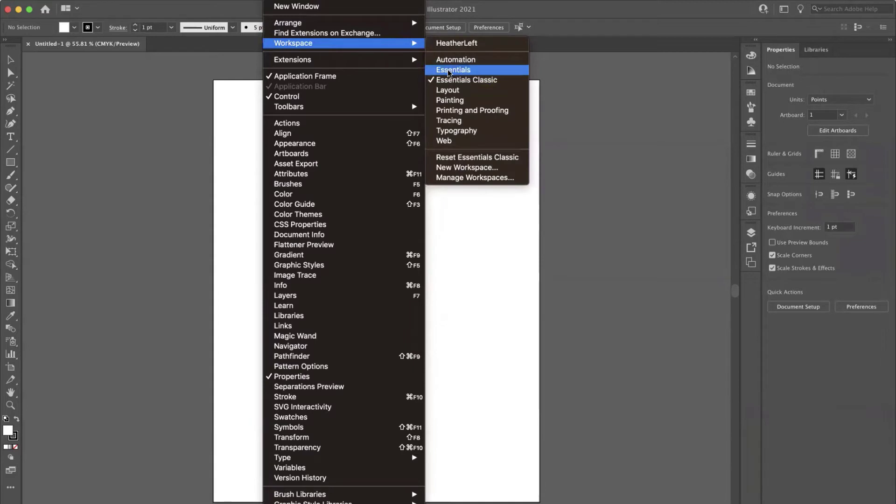
pyautogui.click(449, 73)
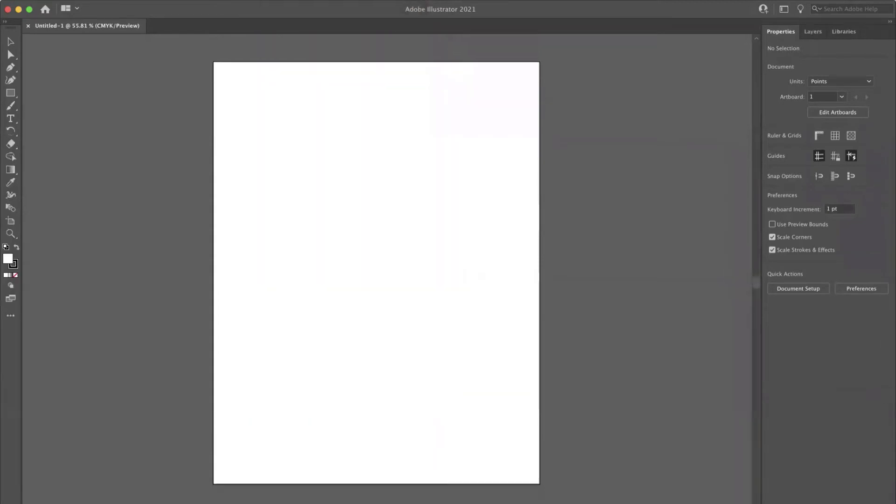
# Switch the toolbar to Advanced and return to the Essentials Classic workspace
pyautogui.click(9, 318)
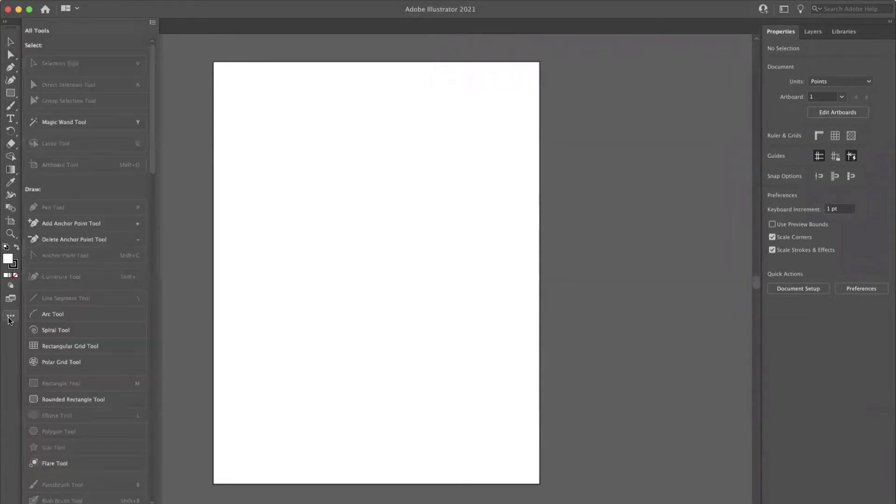
pyautogui.click(153, 22)
pyautogui.click(182, 49)
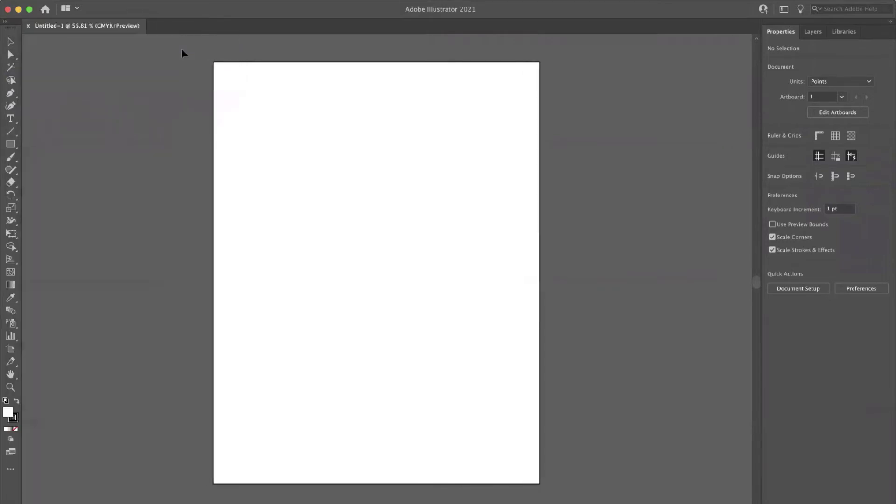
pyautogui.click(276, 0)
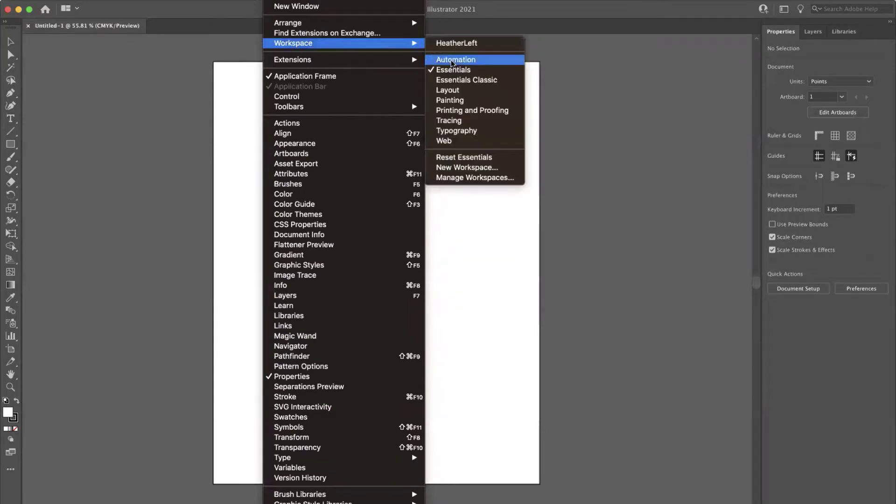
pyautogui.click(458, 81)
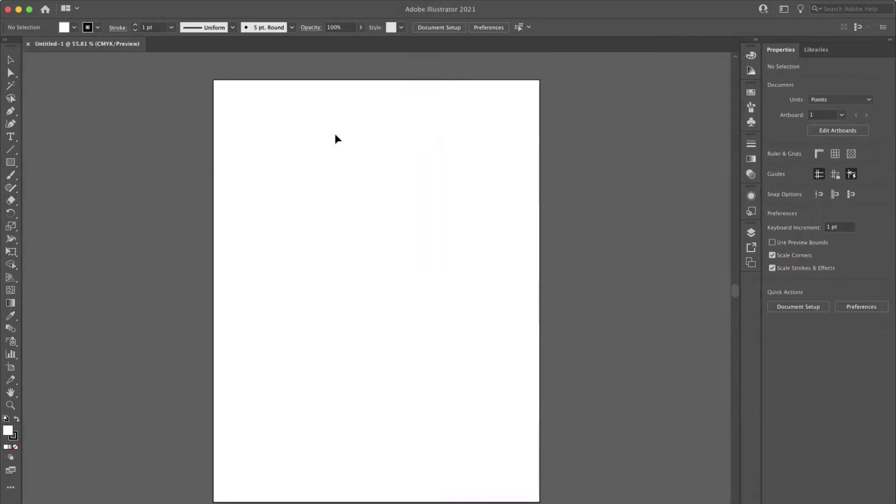
pyautogui.click(280, 0)
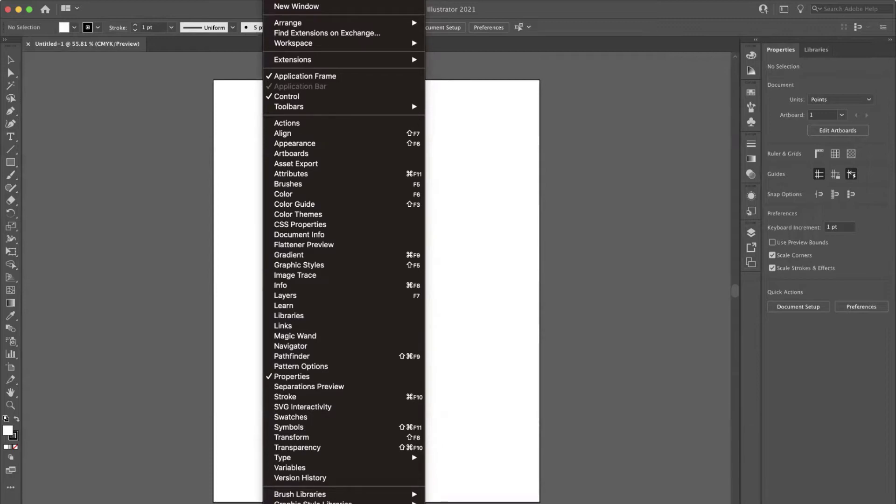
pyautogui.click(239, 41)
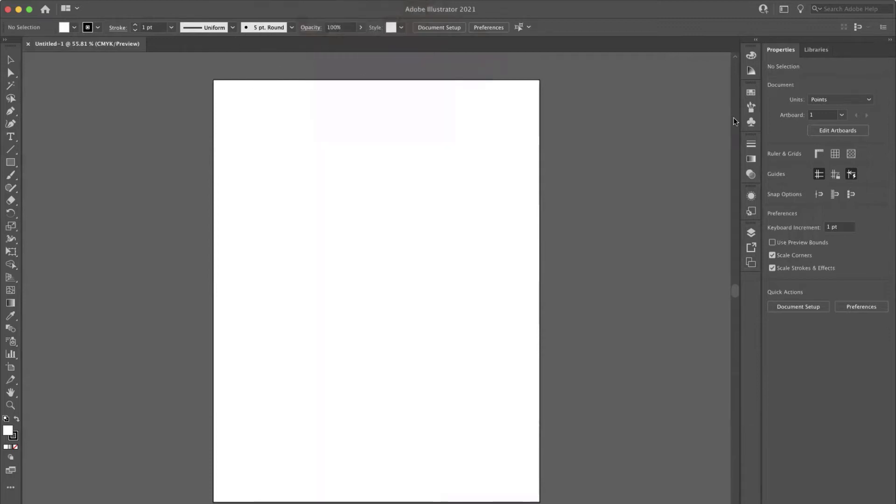
# Glance at the Libraries panel, return to Properties, and make the Toolbar two columns
pyautogui.click(824, 51)
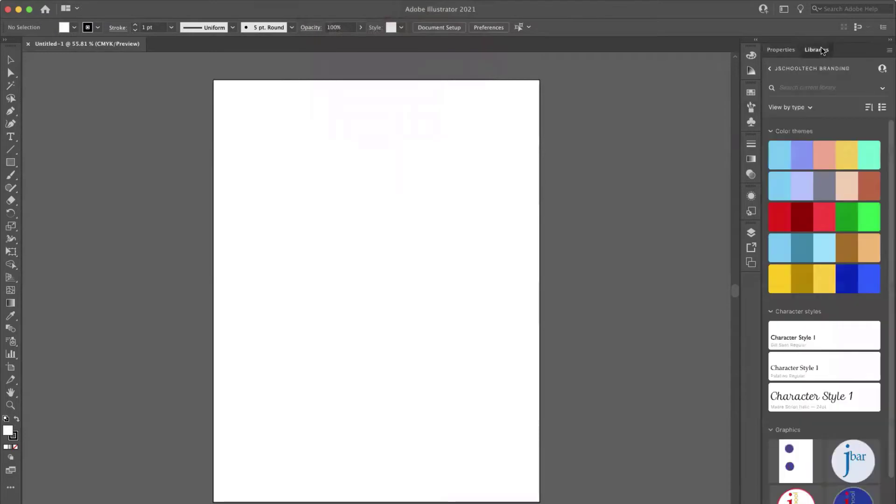
pyautogui.moveTo(821, 49)
pyautogui.mouseDown()
pyautogui.moveTo(576, 83)
pyautogui.moveTo(826, 50)
pyautogui.mouseUp()
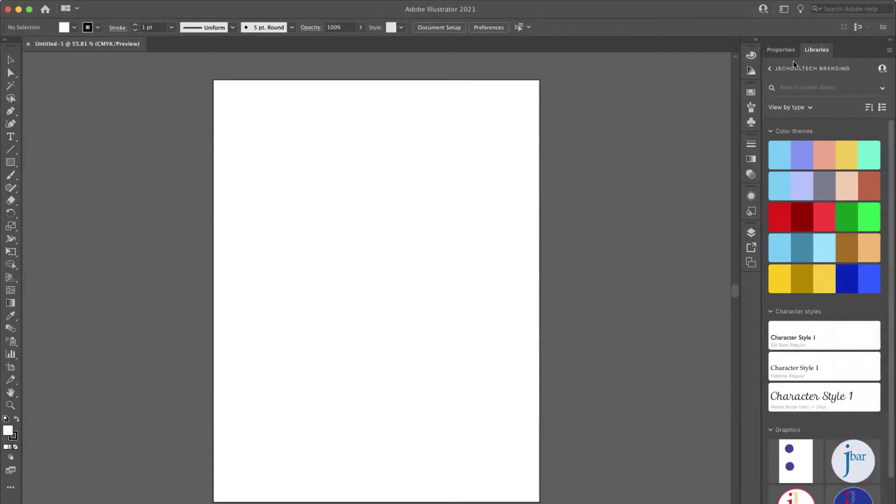
pyautogui.click(782, 51)
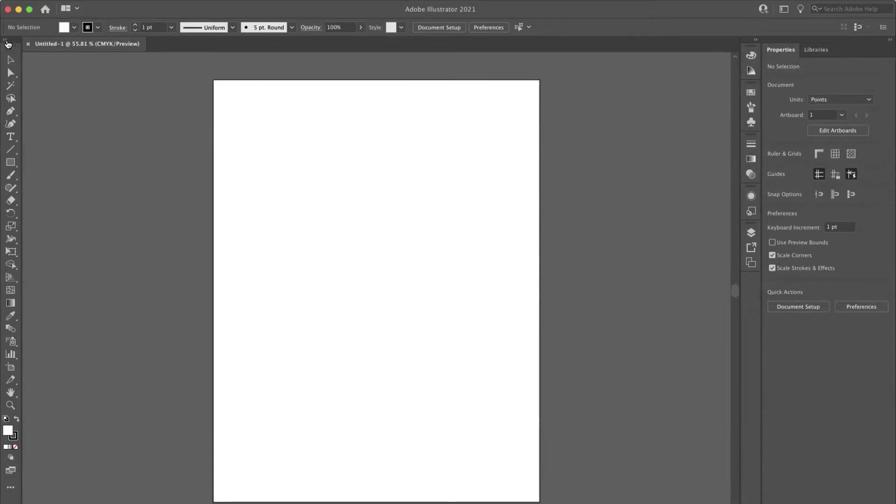
pyautogui.click(4, 42)
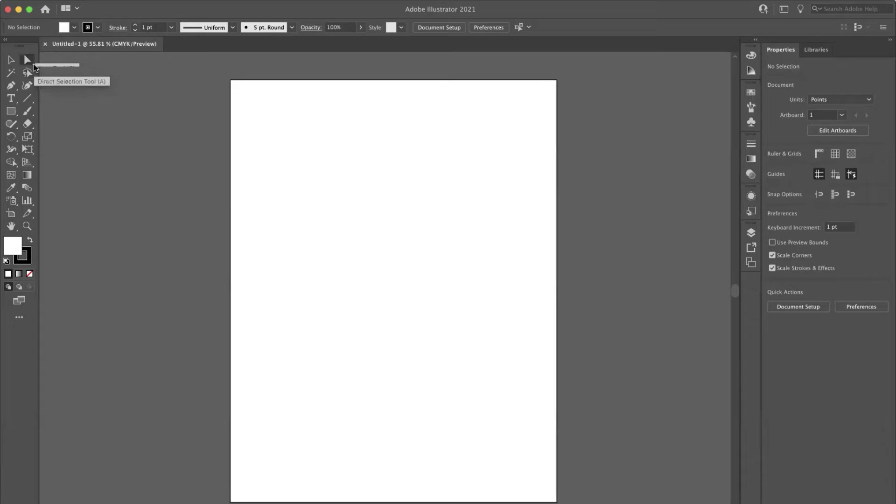
# Tear the Rectangle tool group off into a floating panel on the canvas
pyautogui.click(33, 63)
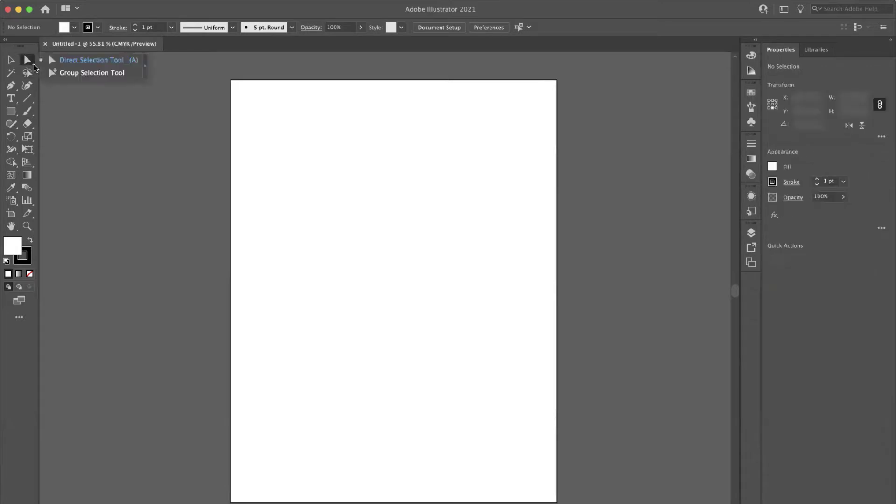
pyautogui.click(16, 112)
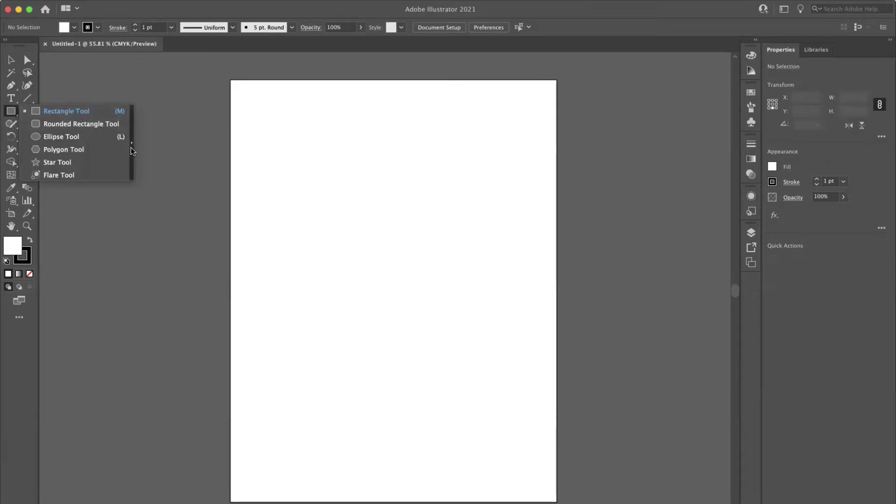
pyautogui.click(132, 151)
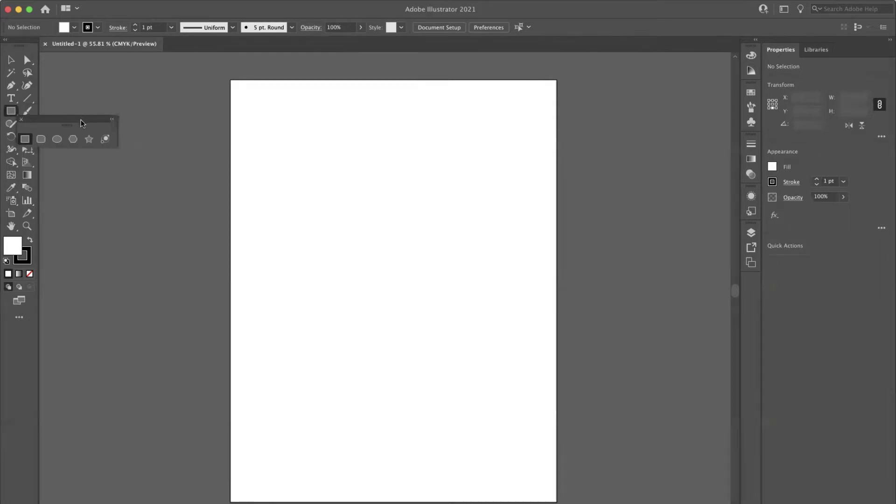
pyautogui.moveTo(80, 120)
pyautogui.mouseDown()
pyautogui.moveTo(316, 90)
pyautogui.moveTo(303, 93)
pyautogui.mouseUp()
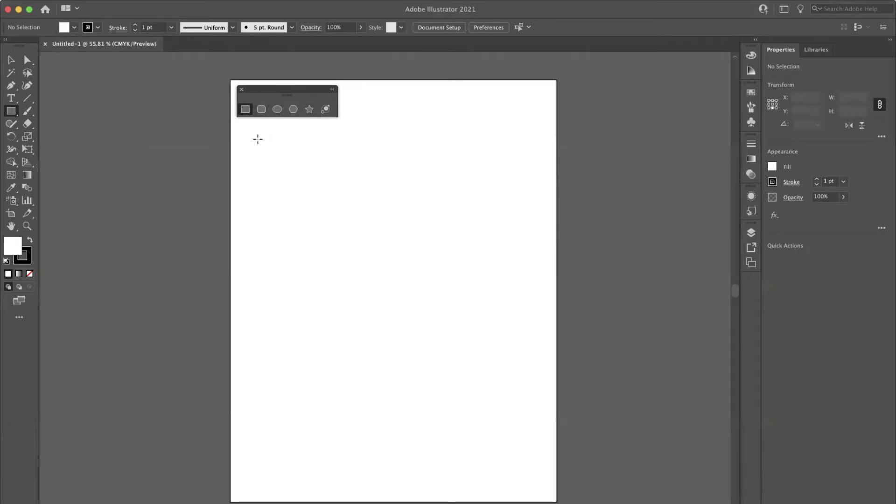
pyautogui.moveTo(253, 138); pyautogui.dragTo(354, 187)
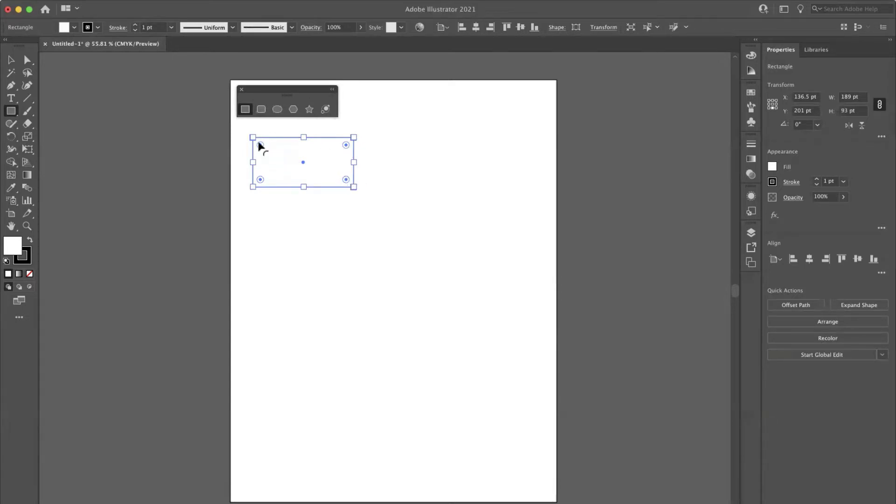
pyautogui.moveTo(259, 144)
pyautogui.mouseDown()
pyautogui.moveTo(293, 157)
pyautogui.moveTo(238, 140)
pyautogui.mouseUp()
pyautogui.moveTo(261, 146); pyautogui.dragTo(237, 131)
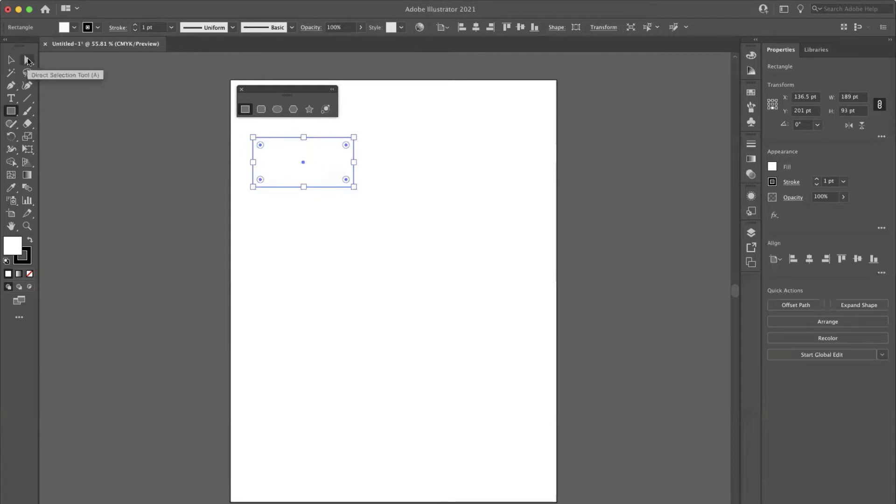
pyautogui.click(28, 60)
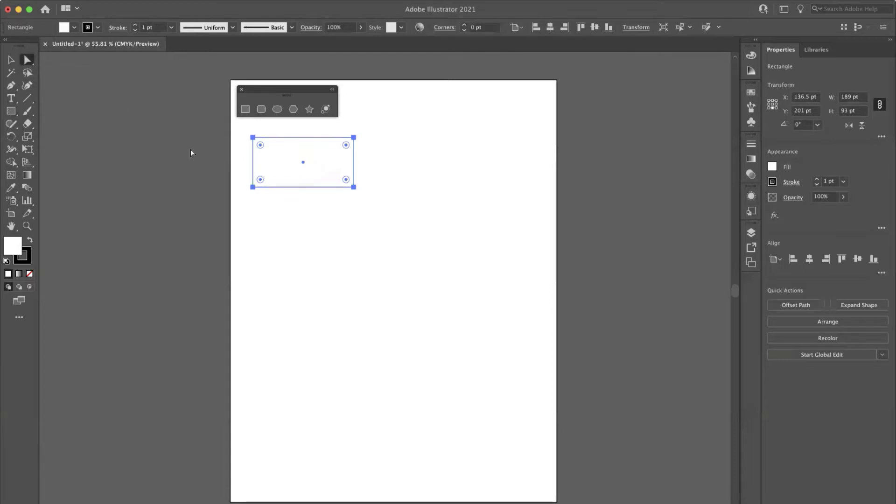
pyautogui.click(252, 138)
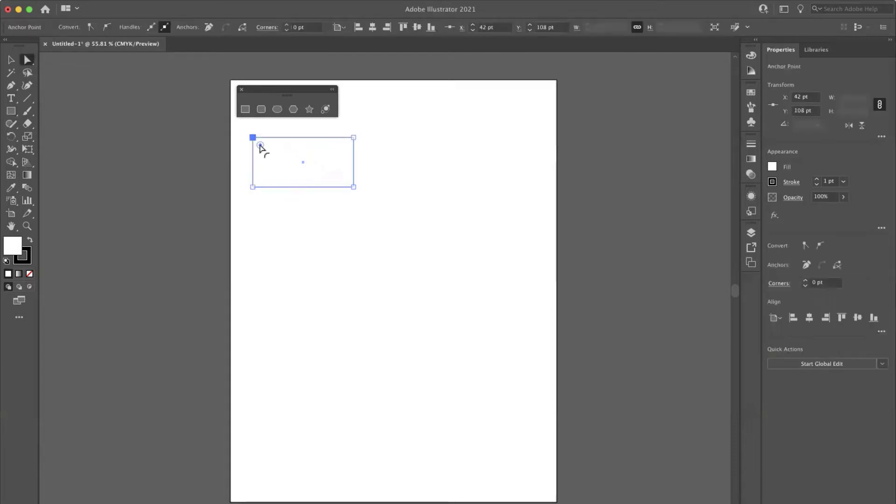
pyautogui.moveTo(260, 146); pyautogui.dragTo(286, 164)
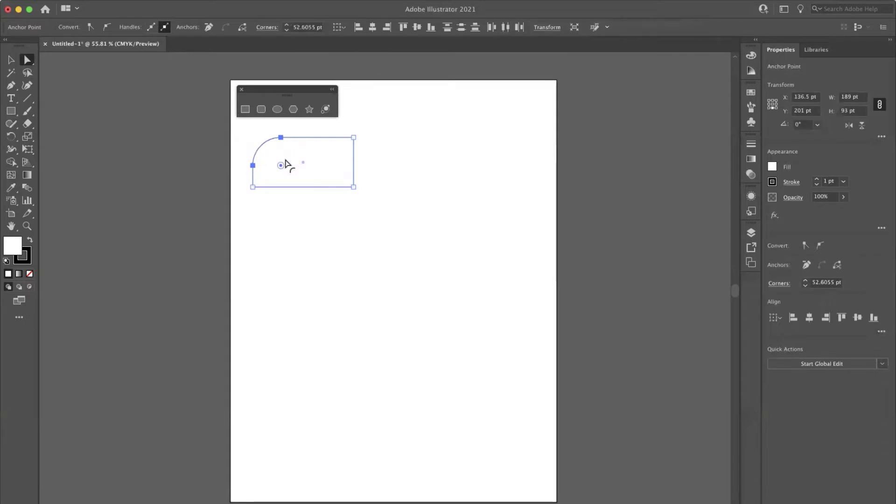
pyautogui.hotkey('ctrl', 'z')
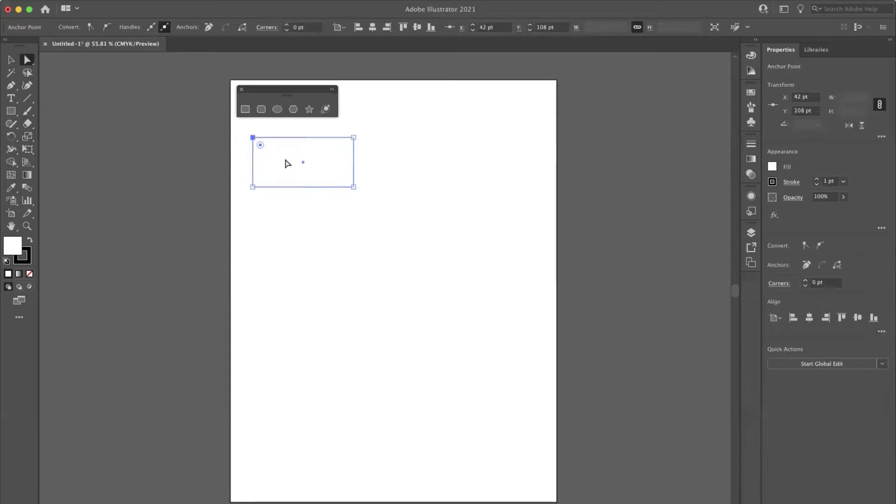
pyautogui.click(245, 109)
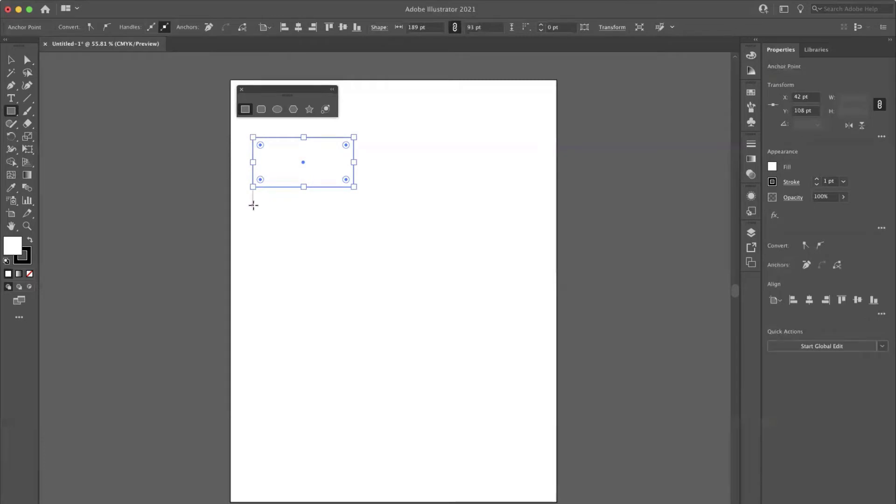
# Draw three squares: one below the rectangle, one lower, and a small one beside the middle
pyautogui.moveTo(252, 206); pyautogui.dragTo(307, 265)
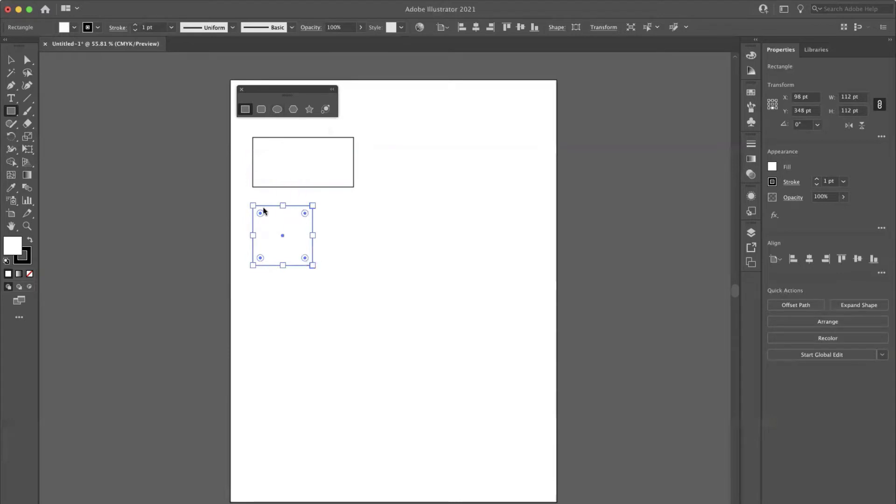
pyautogui.keyDown('super'); pyautogui.click(269, 310); pyautogui.keyUp('super')
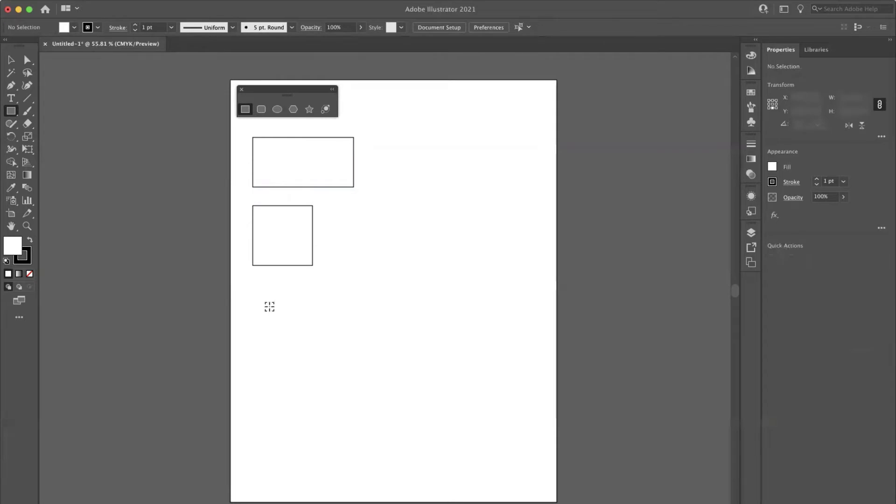
pyautogui.moveTo(269, 307); pyautogui.dragTo(294, 332)
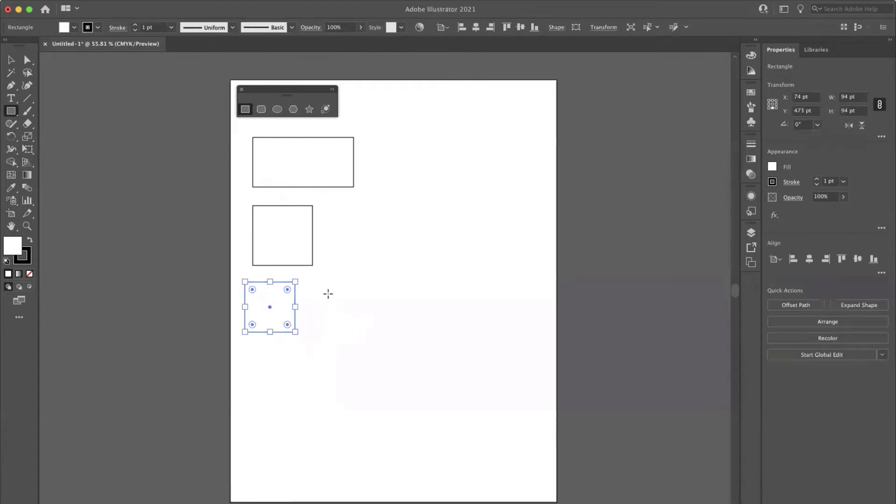
pyautogui.moveTo(331, 282)
pyautogui.mouseDown()
pyautogui.moveTo(405, 262)
pyautogui.moveTo(355, 236)
pyautogui.mouseUp()
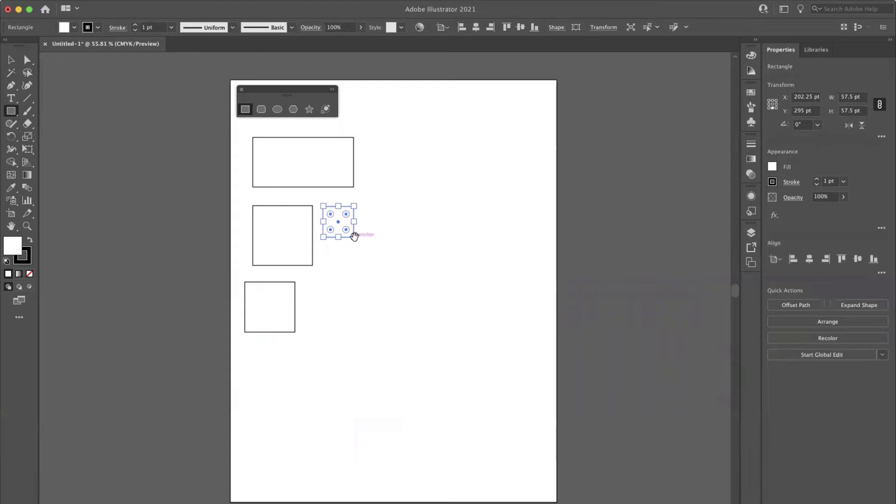
# With the Selection tool, drag the small square to the right
pyautogui.press('v')
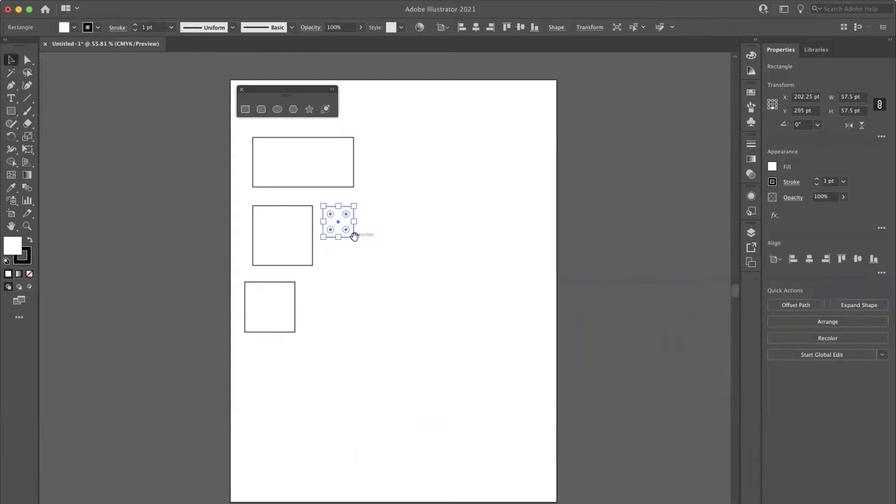
pyautogui.click(383, 252)
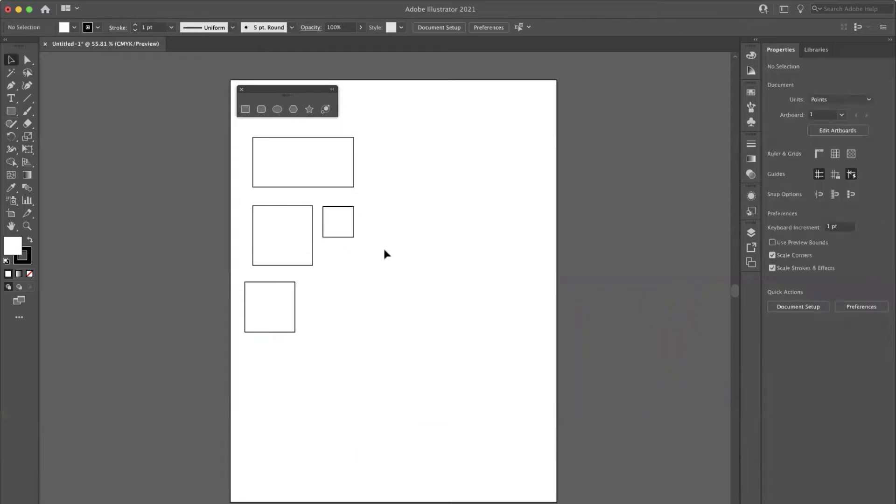
pyautogui.moveTo(344, 226); pyautogui.dragTo(383, 205)
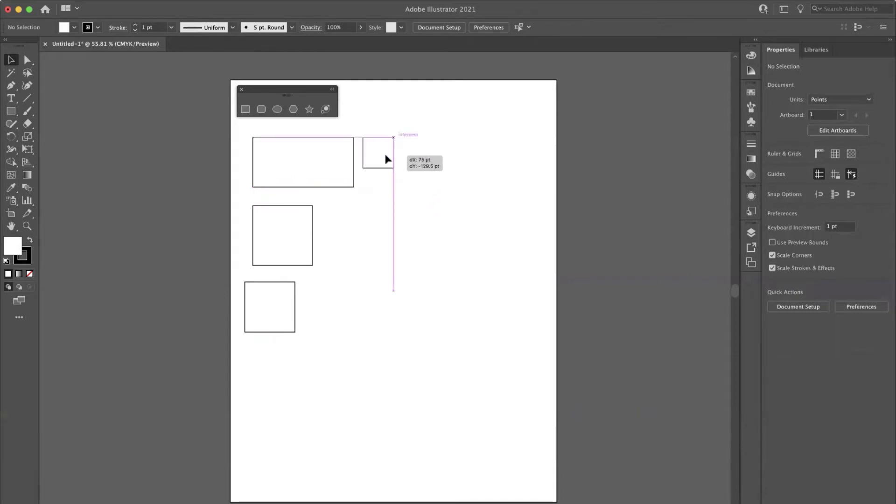
# Turn off Smart Guides and place the small square beside the middle square
pyautogui.moveTo(382, 204); pyautogui.dragTo(383, 152)
pyautogui.click(255, 0)
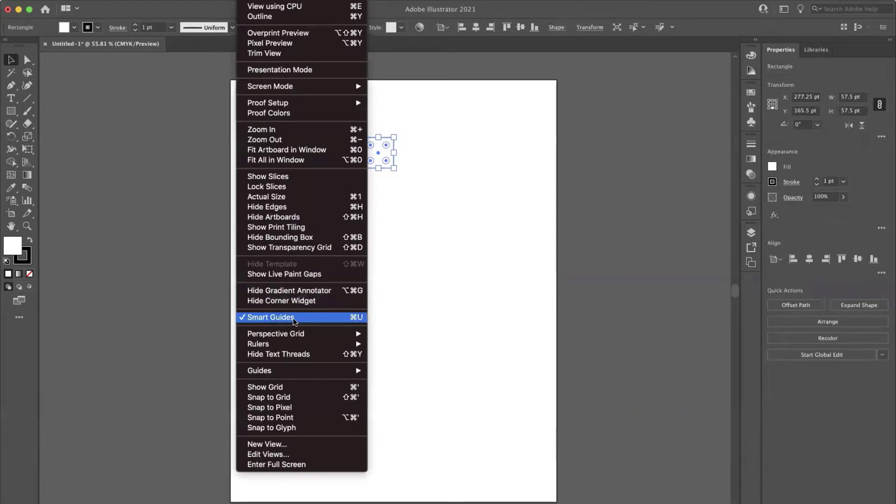
pyautogui.click(294, 319)
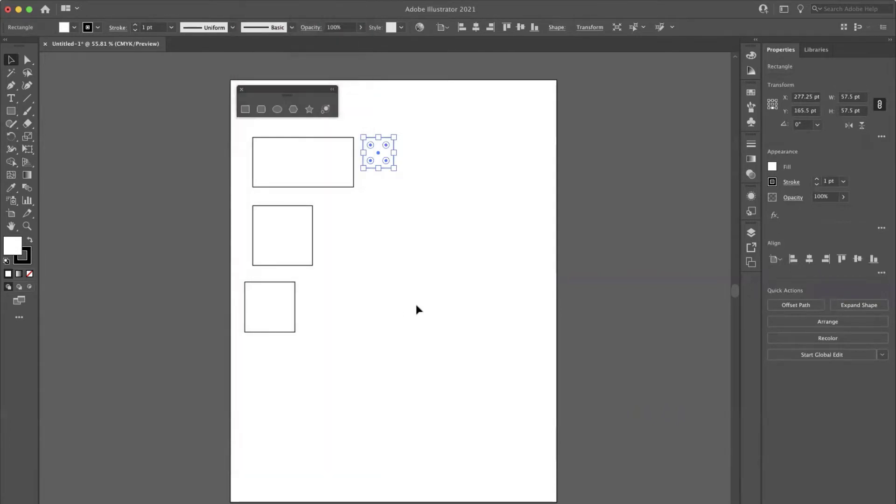
pyautogui.click(417, 309)
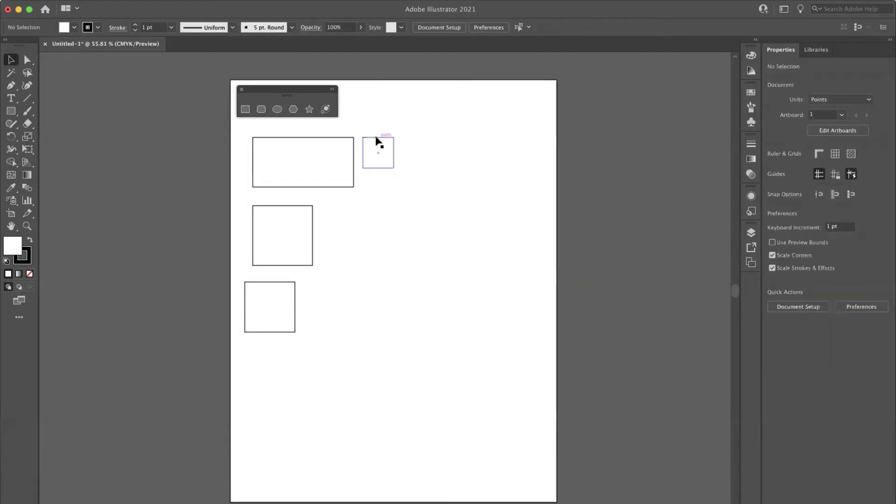
pyautogui.moveTo(376, 138); pyautogui.dragTo(378, 198)
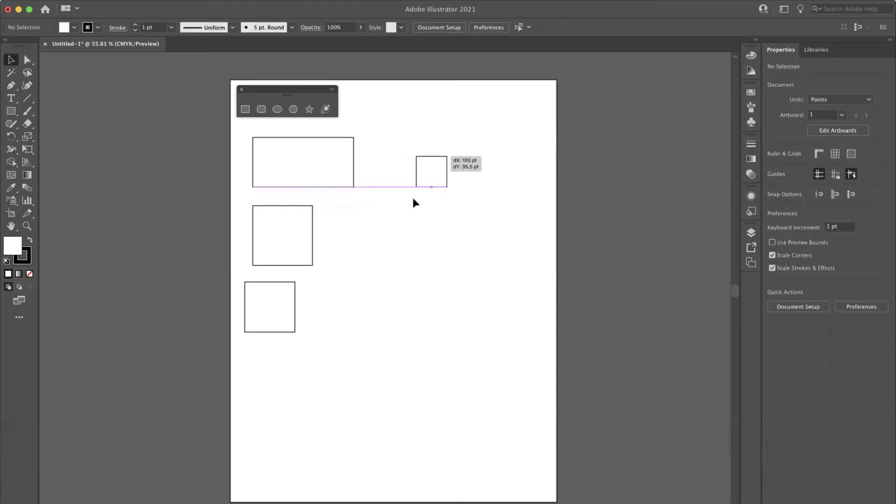
pyautogui.moveTo(396, 135); pyautogui.dragTo(382, 199)
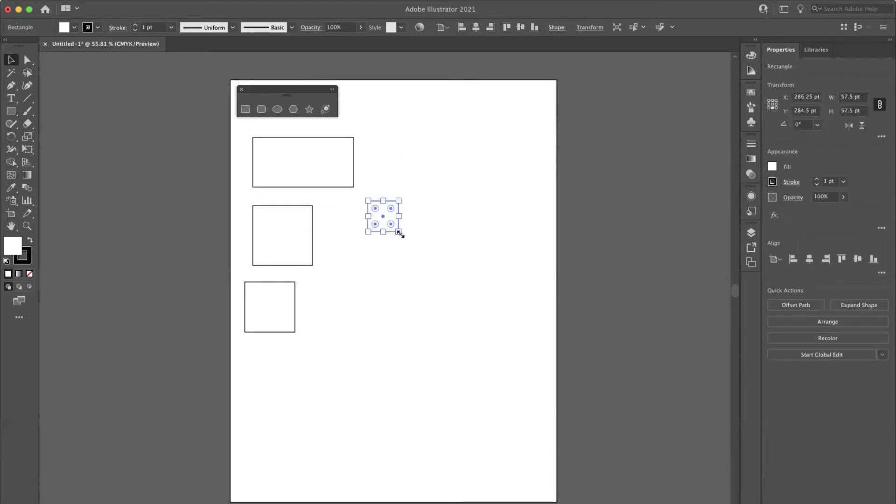
# Drag the small square's bottom-right handle outward to scale it into a large square
pyautogui.moveTo(398, 232); pyautogui.dragTo(462, 288)
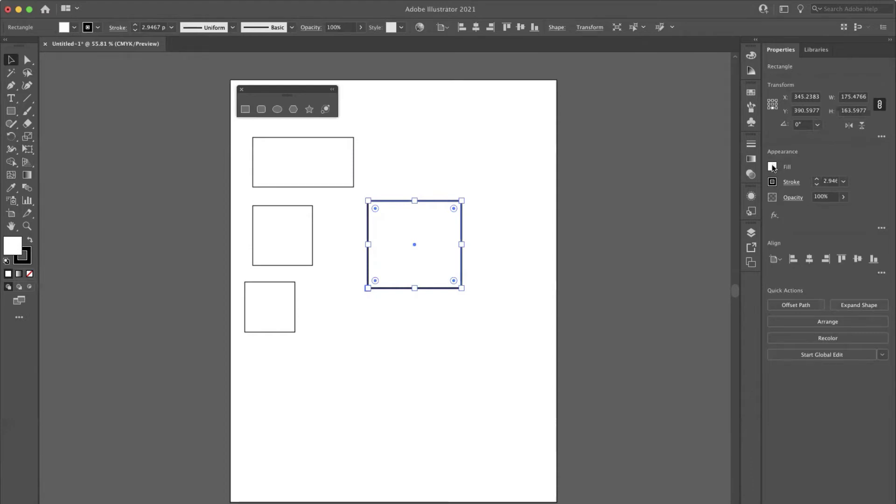
# Fill the large square with CMYK Cyan, cancelling the swatch-save dialog that appears
pyautogui.click(772, 166)
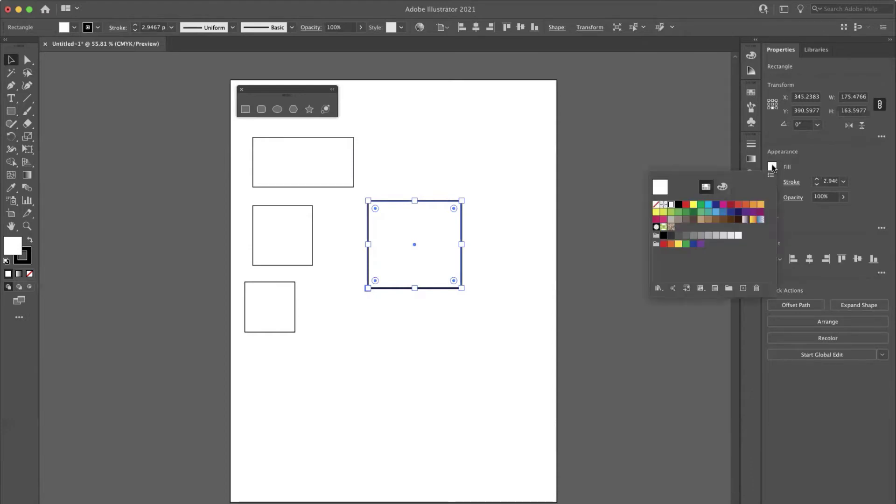
pyautogui.click(708, 206)
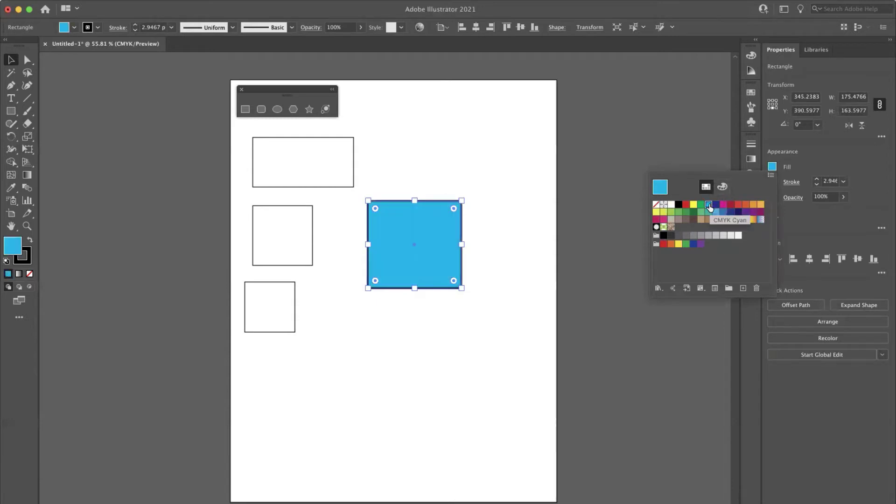
pyautogui.click(658, 288)
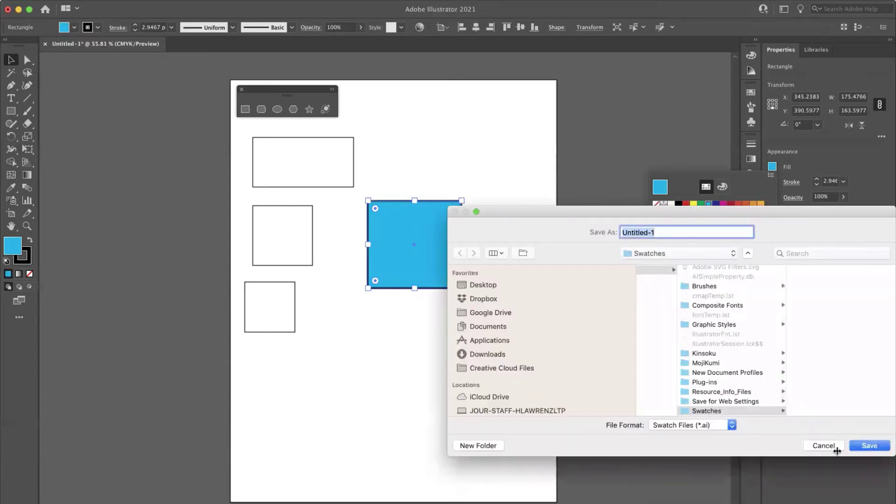
pyautogui.click(827, 446)
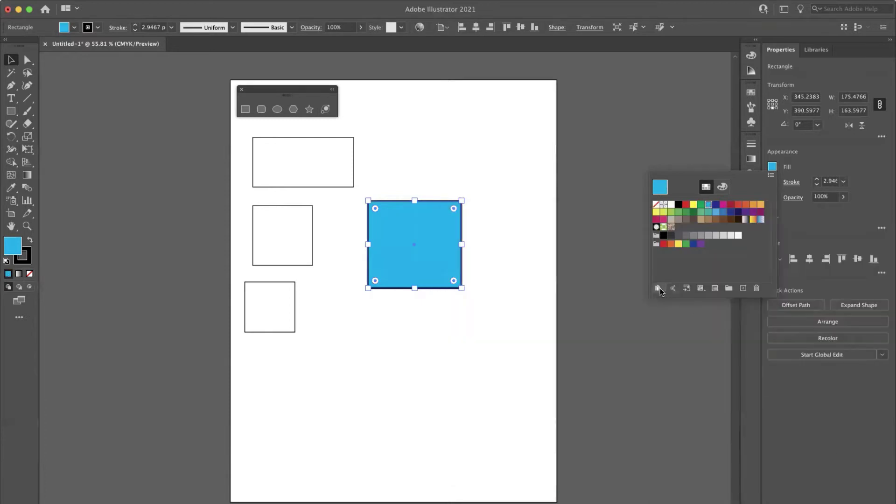
# Load the Foods > Vegetables swatch library and fill the large square with dark red
pyautogui.click(659, 288)
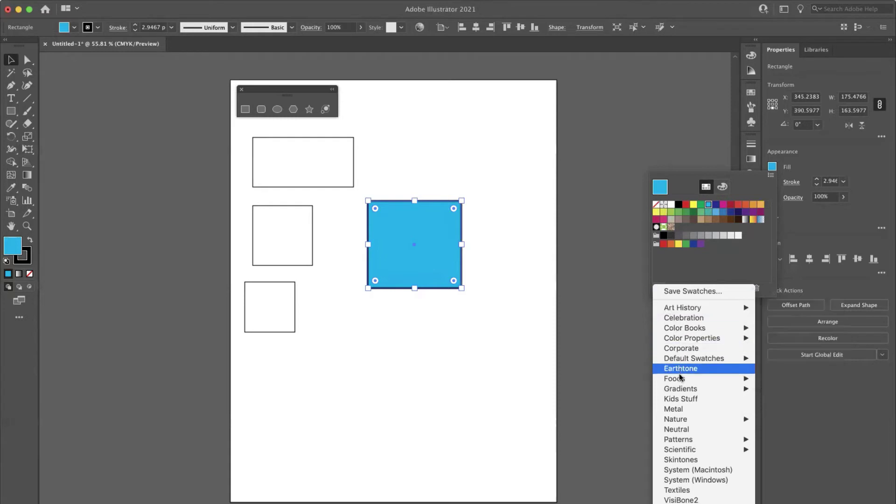
pyautogui.moveTo(700, 379)
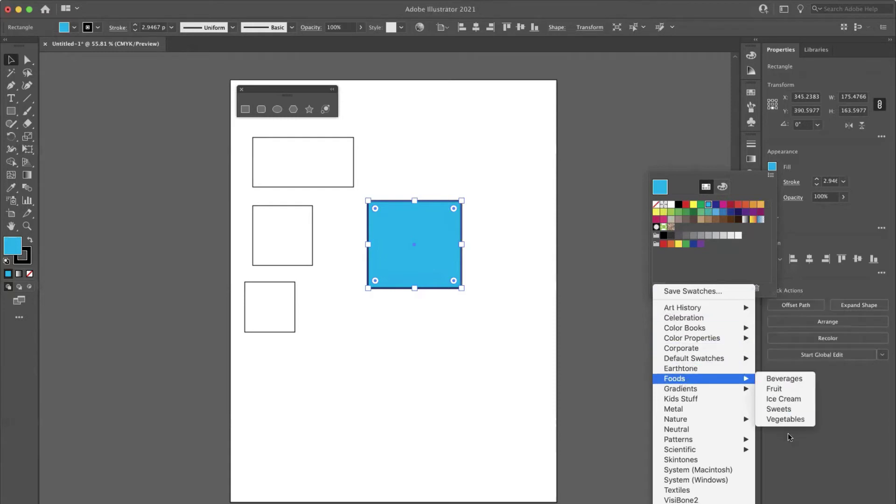
pyautogui.click(789, 419)
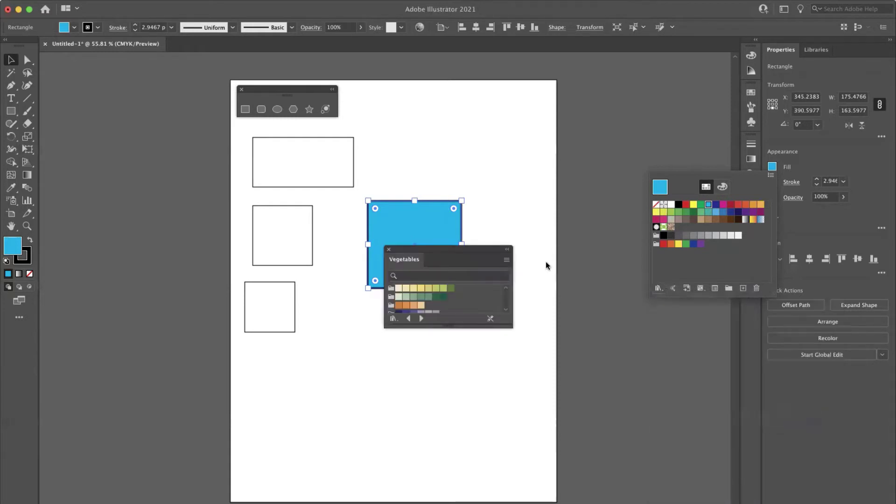
pyautogui.click(580, 118)
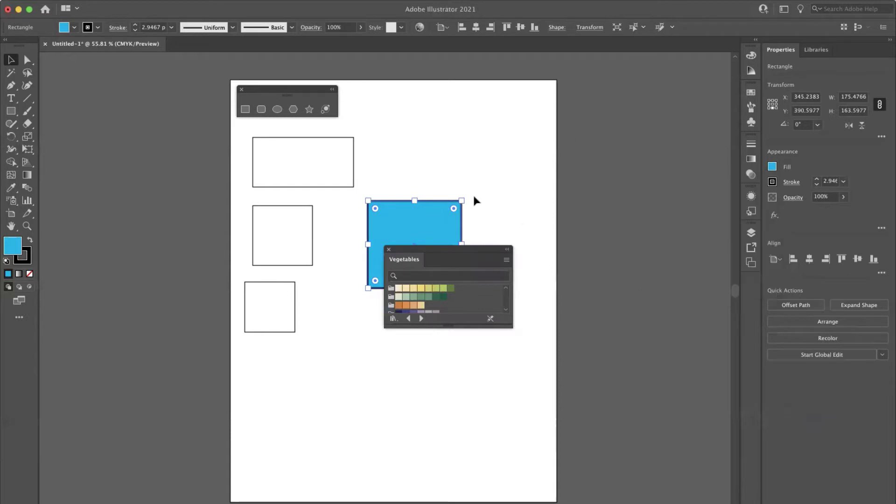
pyautogui.moveTo(472, 249); pyautogui.dragTo(589, 102)
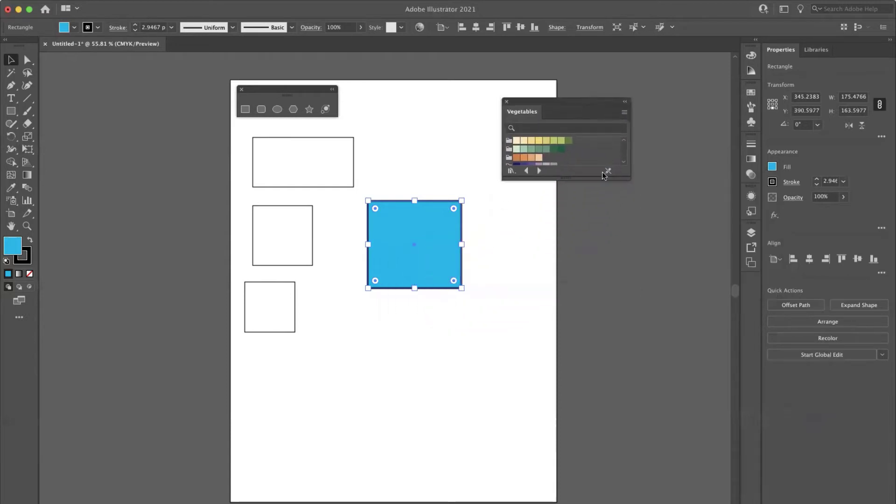
pyautogui.moveTo(600, 179); pyautogui.dragTo(602, 276)
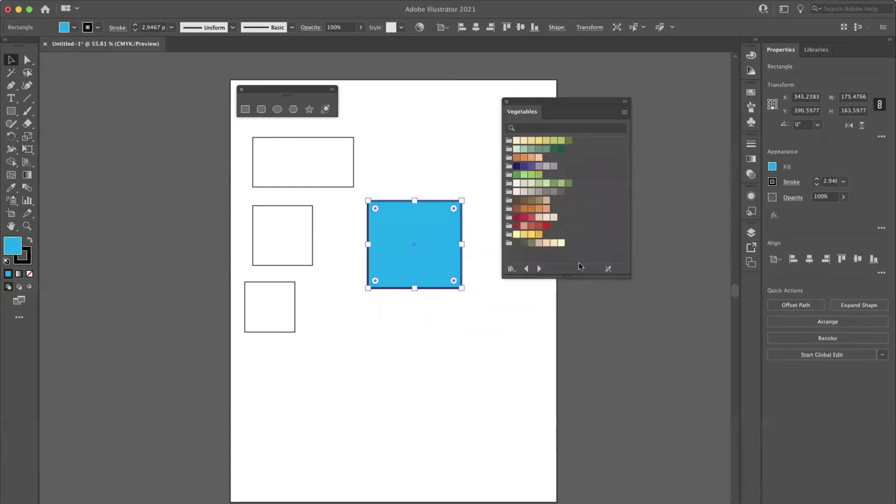
pyautogui.click(547, 226)
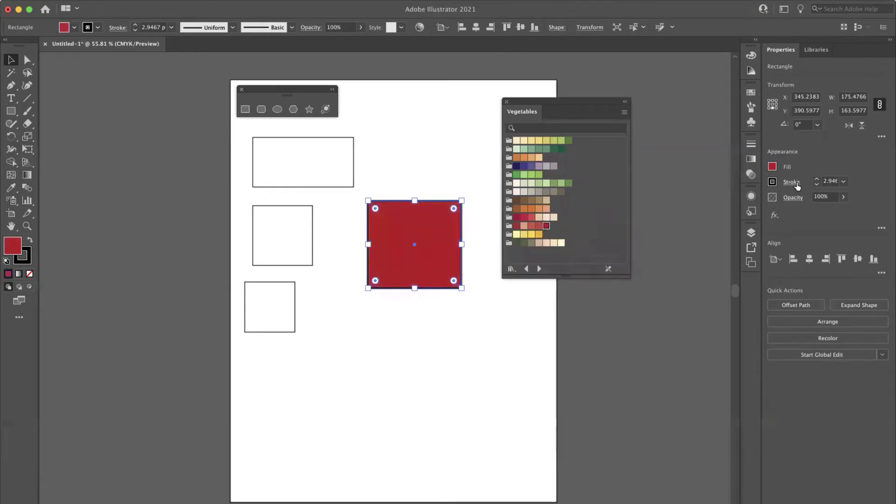
# Give the red square a golden yellow Vegetables-swatch stroke, undoing an accidental yellow fill
pyautogui.click(773, 181)
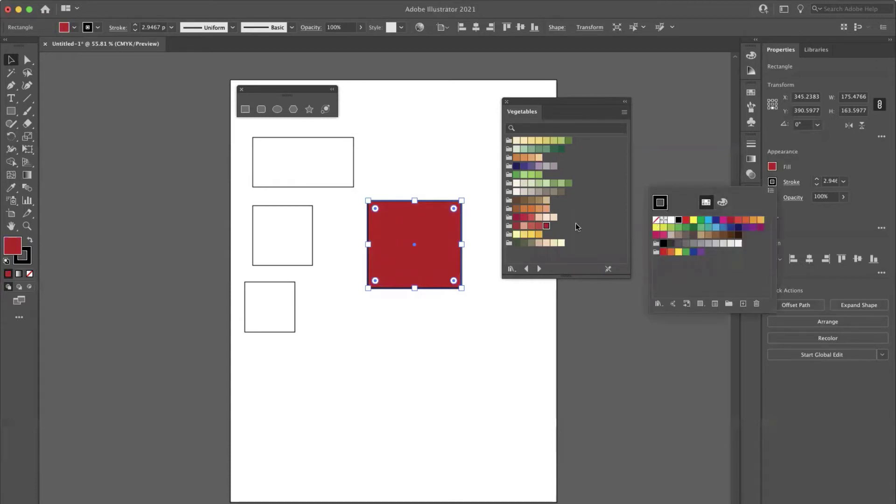
pyautogui.click(532, 235)
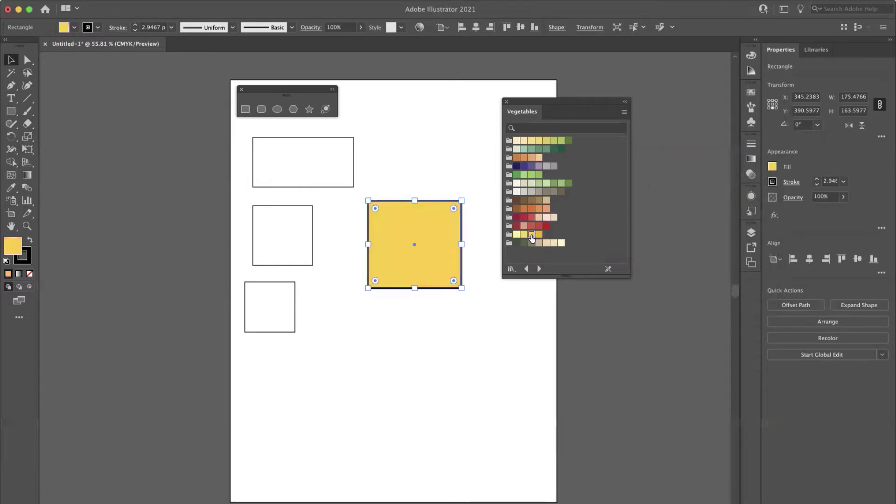
pyautogui.hotkey('ctrl', 'z')
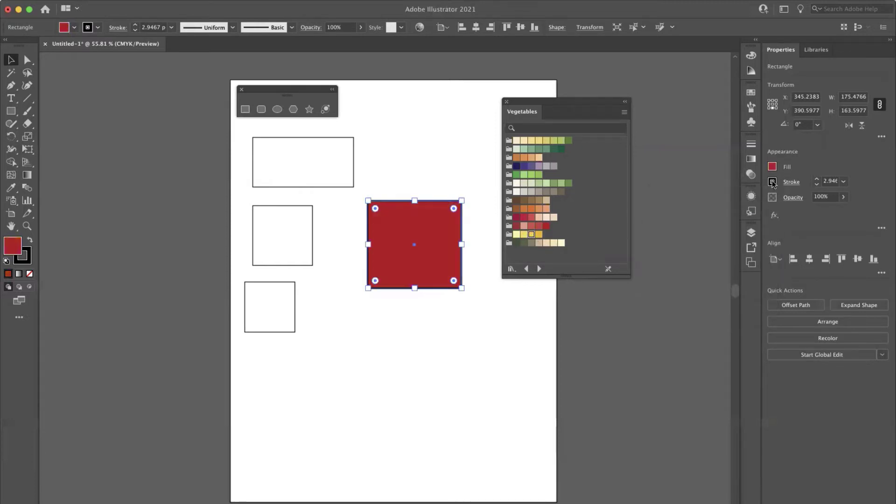
pyautogui.click(772, 181)
pyautogui.press('Escape')
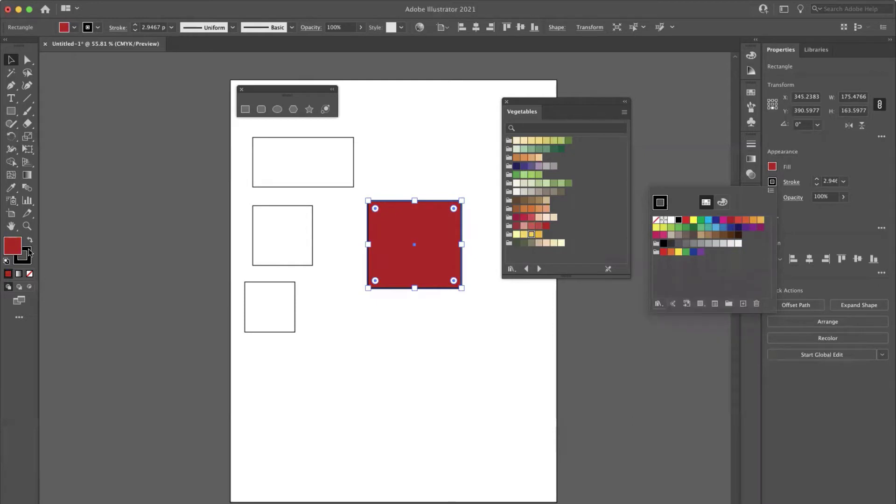
pyautogui.press('Escape')
pyautogui.click(29, 254)
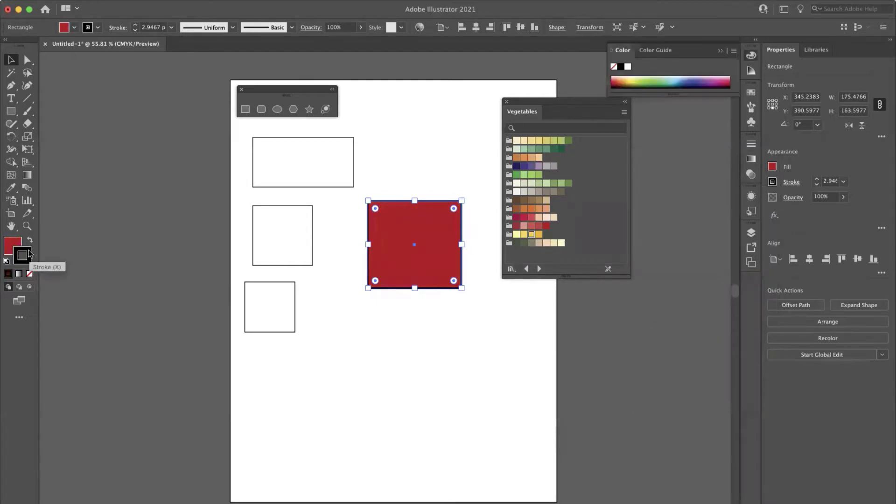
pyautogui.click(538, 235)
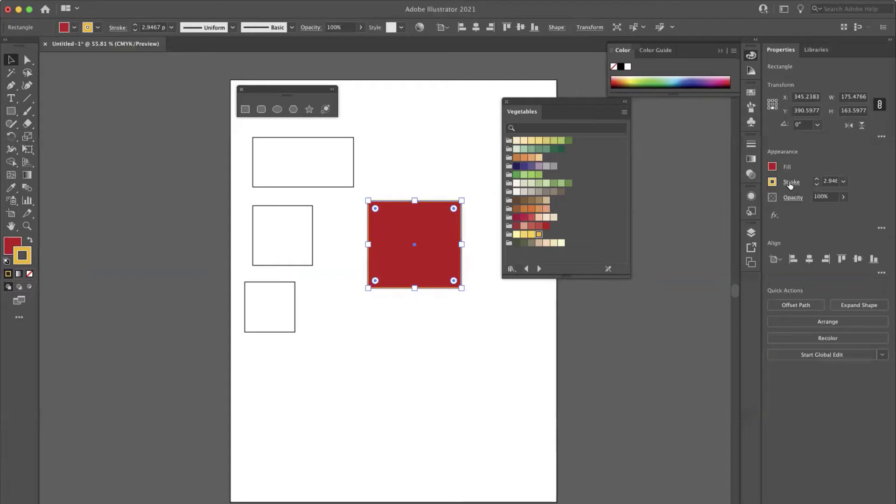
# Make the square's outline 9 pt with Round Join, keeping it solid rather than dashed
pyautogui.click(842, 183)
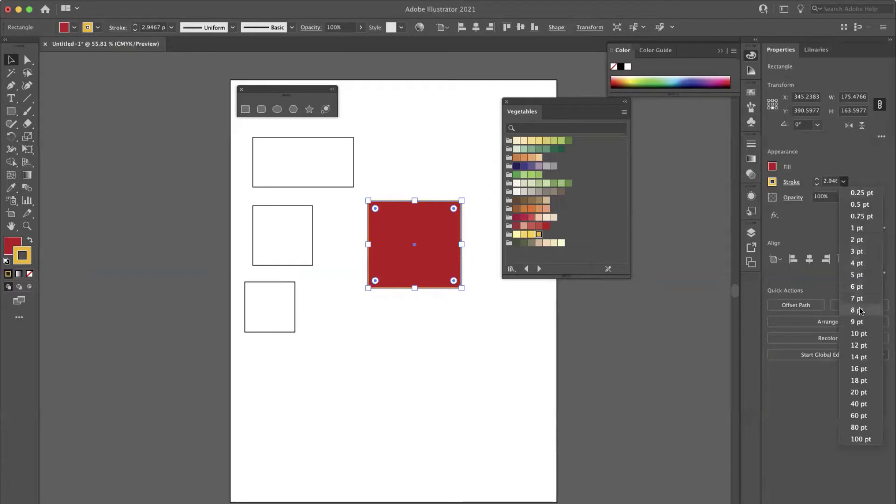
pyautogui.click(859, 322)
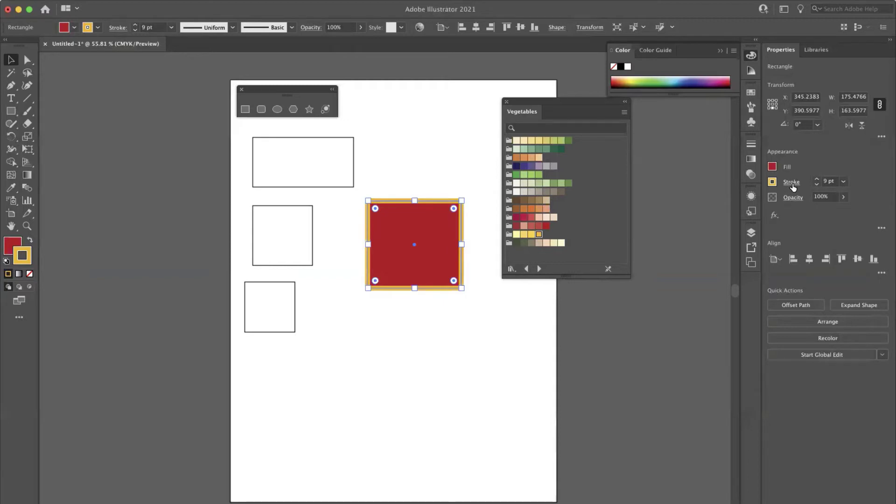
pyautogui.click(792, 182)
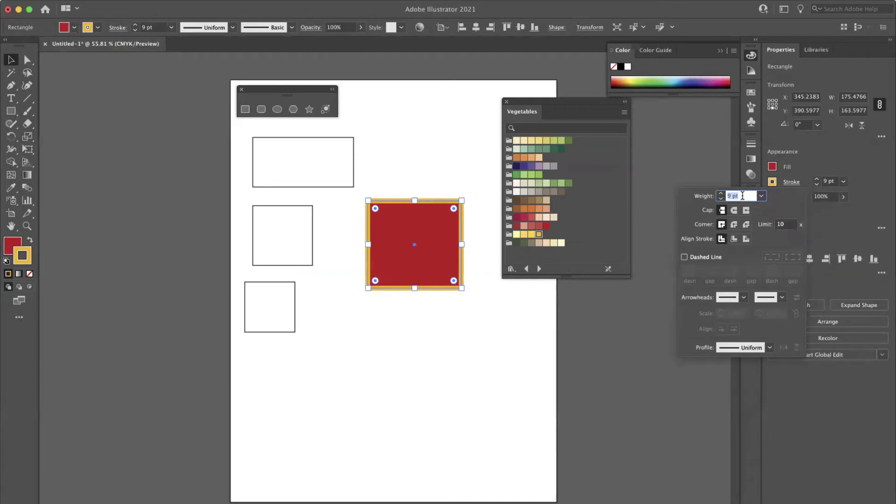
pyautogui.click(735, 224)
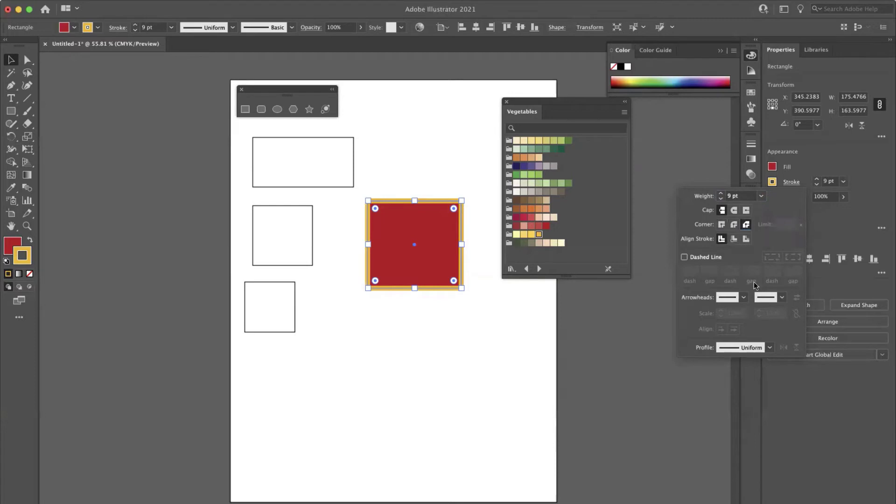
pyautogui.click(692, 258)
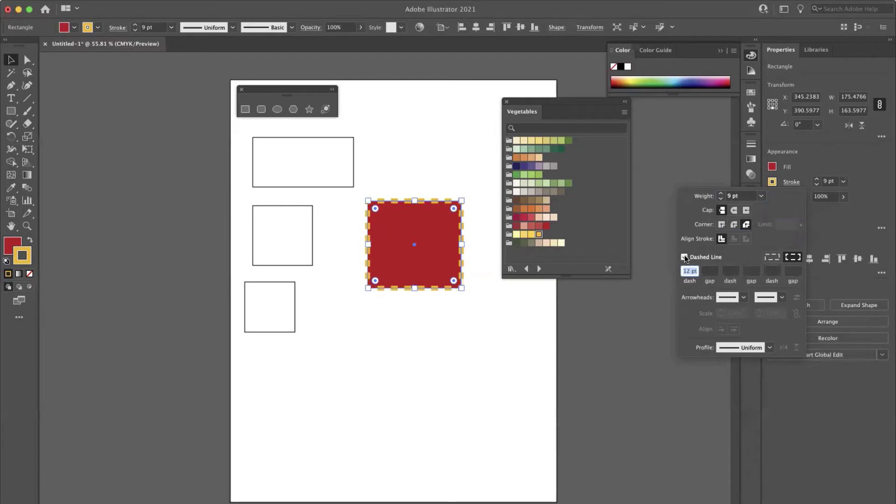
pyautogui.click(684, 258)
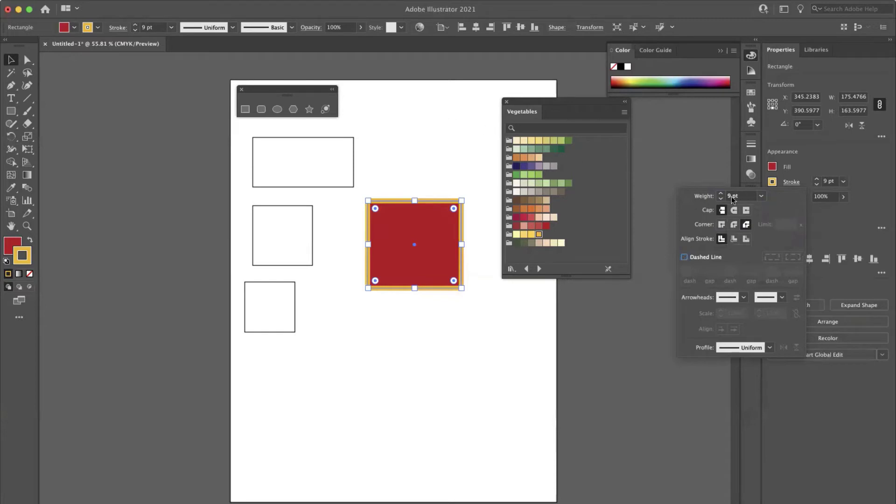
pyautogui.click(430, 147)
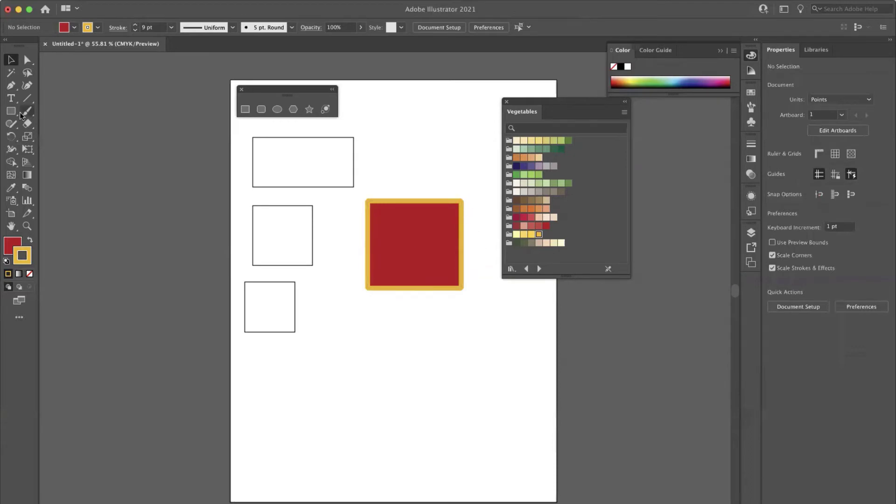
# Draw a horizontal line below the red square with the Line Segment tool
pyautogui.click(27, 98)
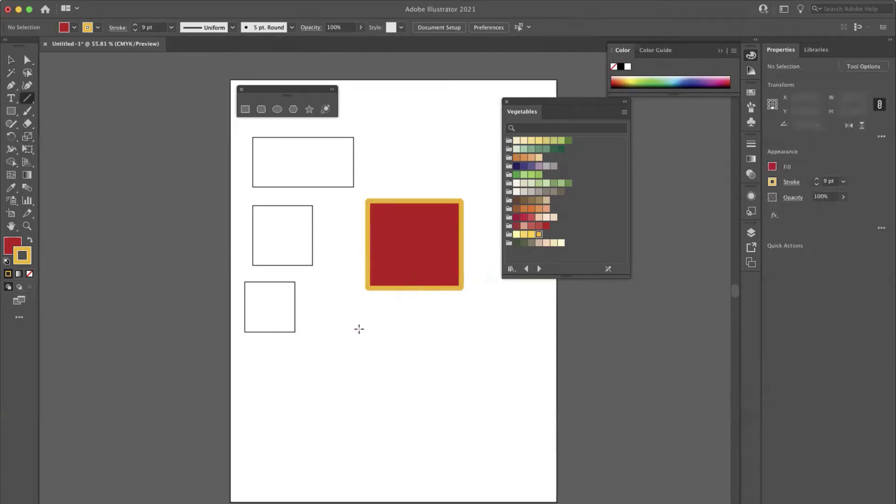
pyautogui.moveTo(358, 330); pyautogui.dragTo(493, 329)
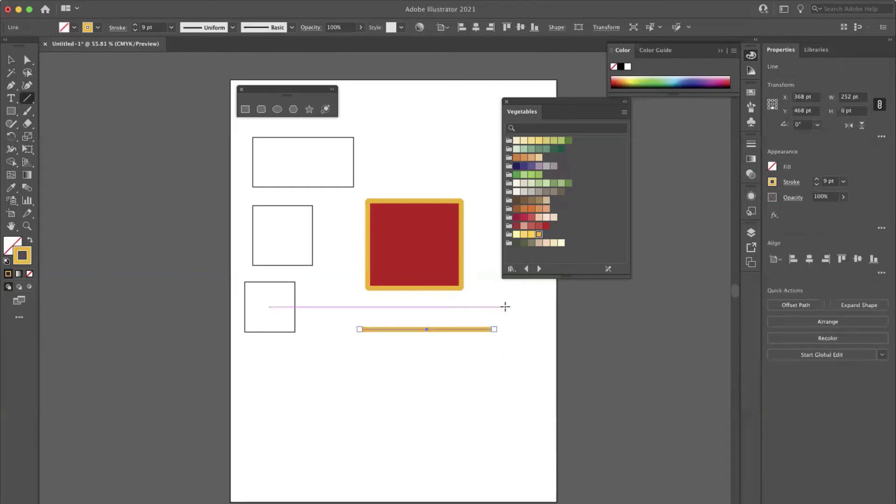
pyautogui.press('v')
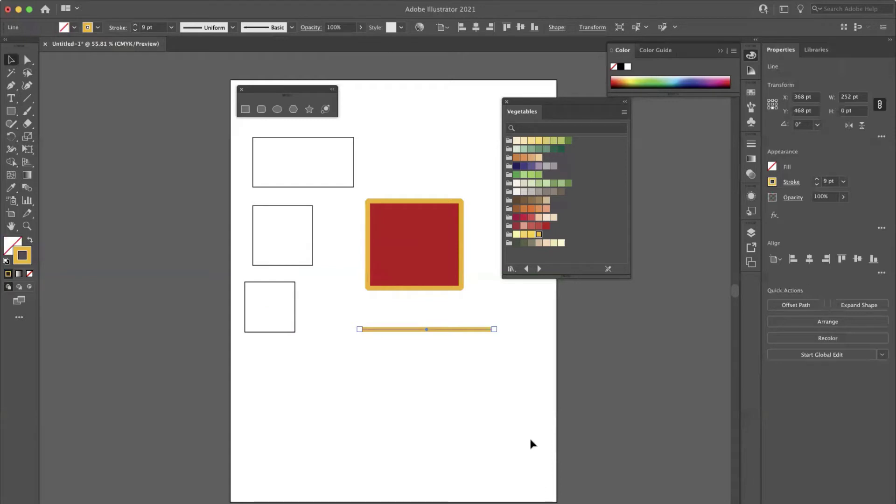
pyautogui.click(499, 373)
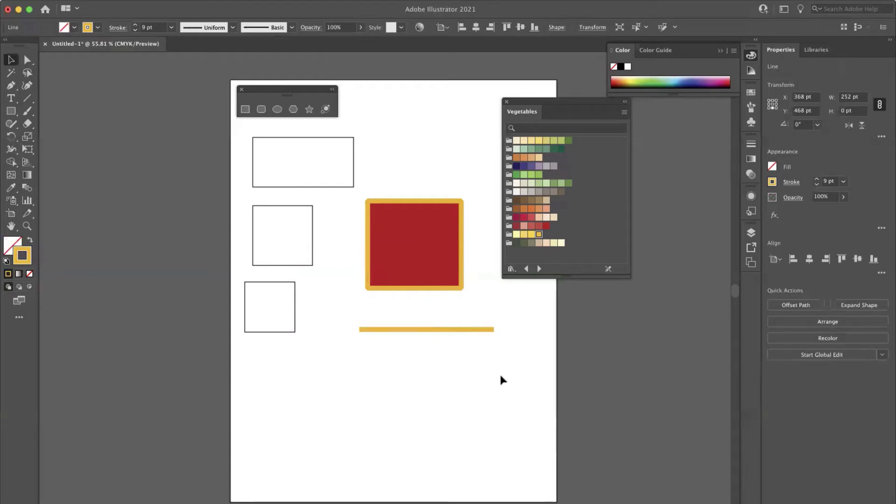
# Give the yellow line Round Cap ends, then reselect the red square
pyautogui.click(483, 330)
pyautogui.click(792, 183)
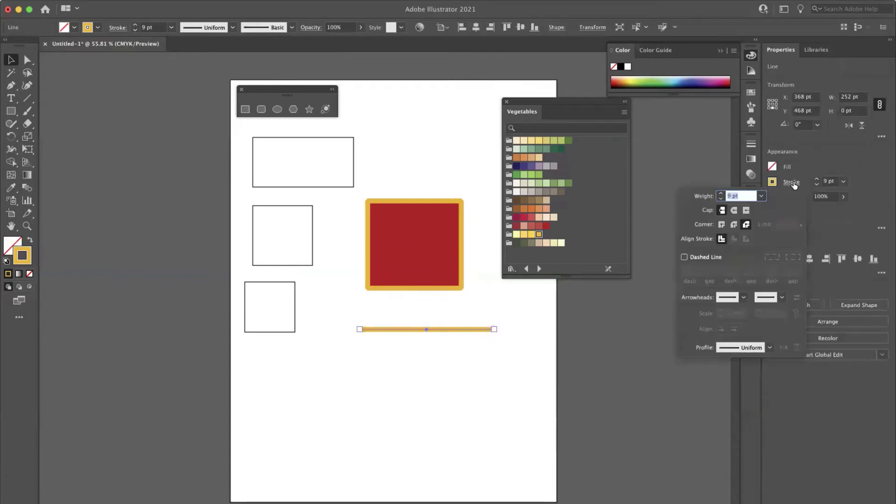
pyautogui.click(734, 210)
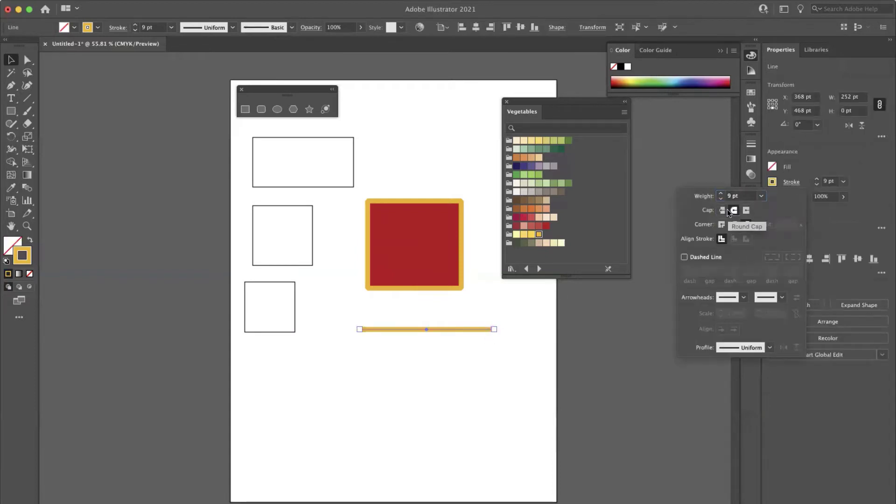
pyautogui.click(746, 224)
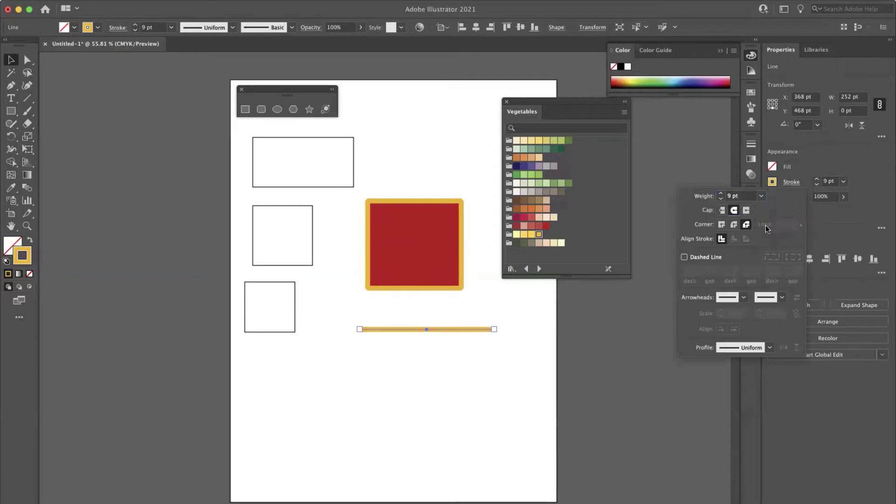
pyautogui.click(448, 357)
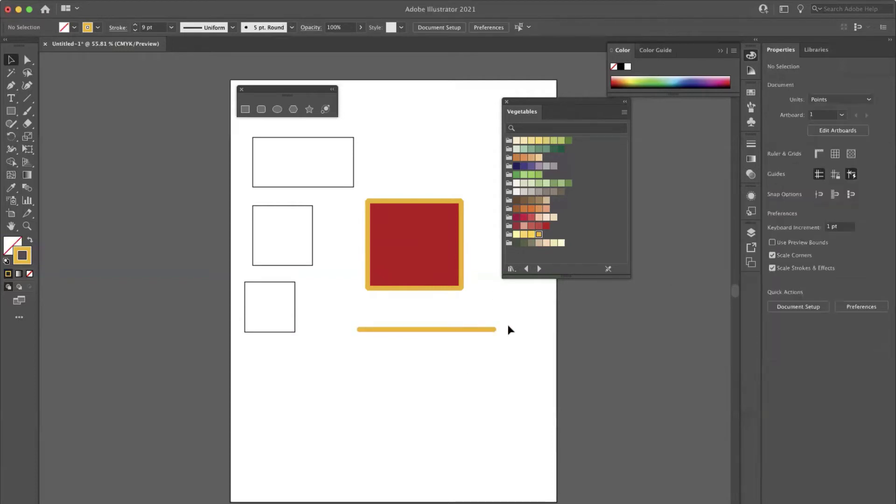
pyautogui.click(462, 285)
# Set the square's stroke alignment to Outside, then deselect it
pyautogui.click(791, 182)
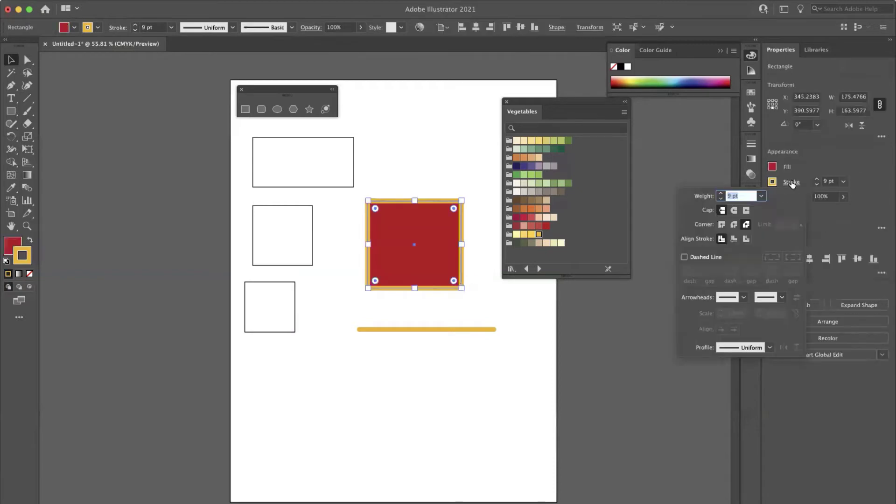
pyautogui.click(734, 238)
pyautogui.click(745, 239)
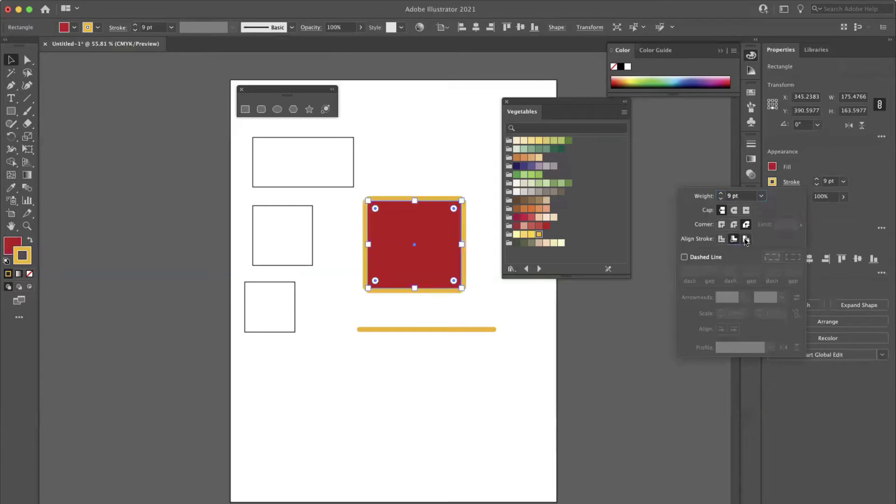
pyautogui.click(506, 378)
pyautogui.click(506, 379)
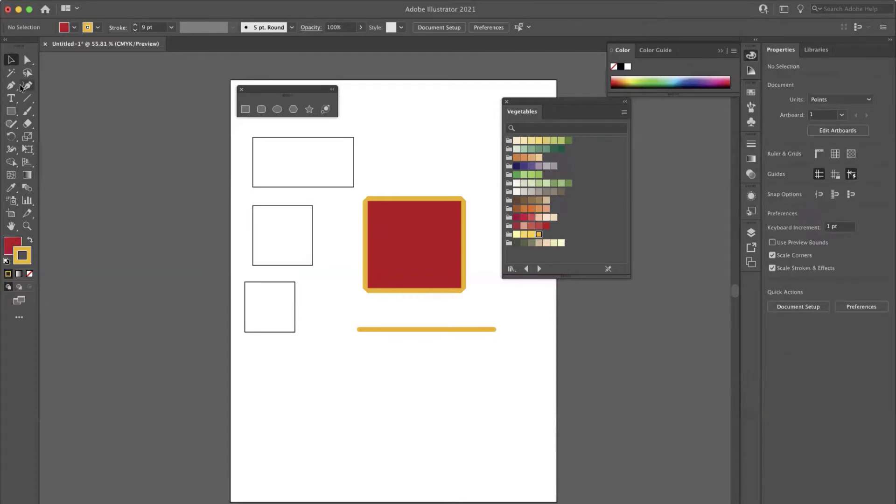
# Draw a black line about 321 pt long beneath the yellow line and check its width profiles
pyautogui.click(27, 99)
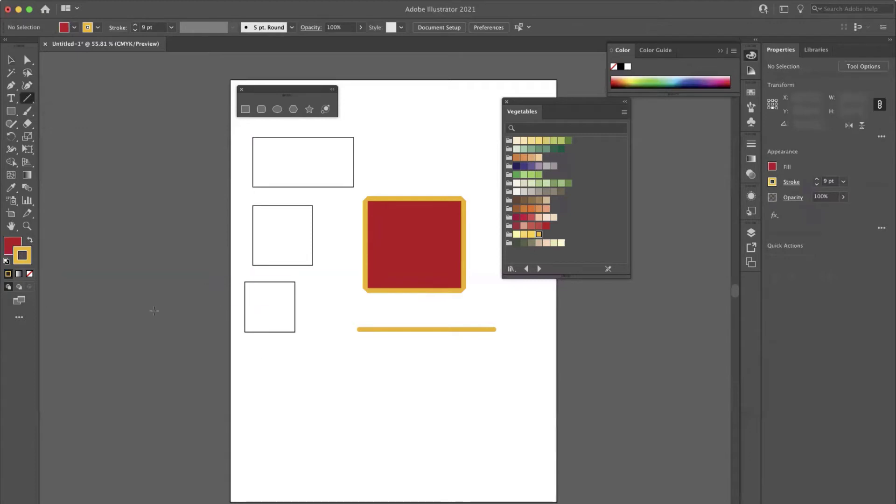
pyautogui.click(772, 181)
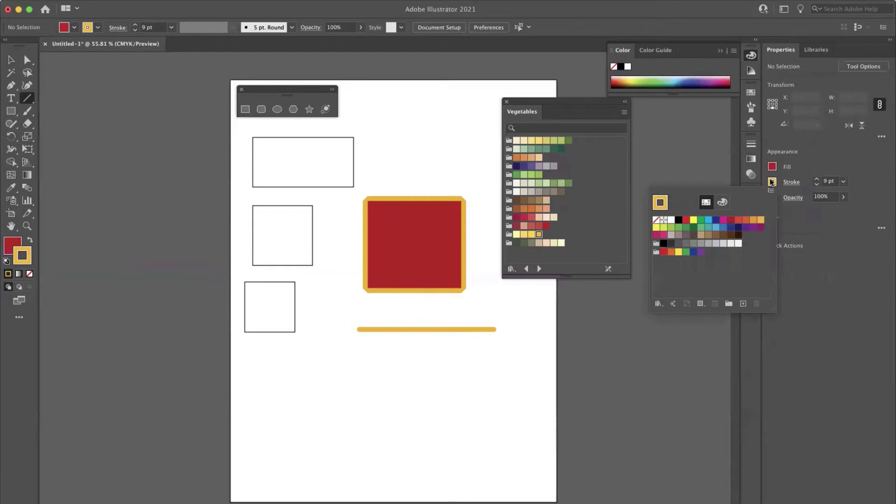
pyautogui.click(679, 219)
pyautogui.click(325, 367)
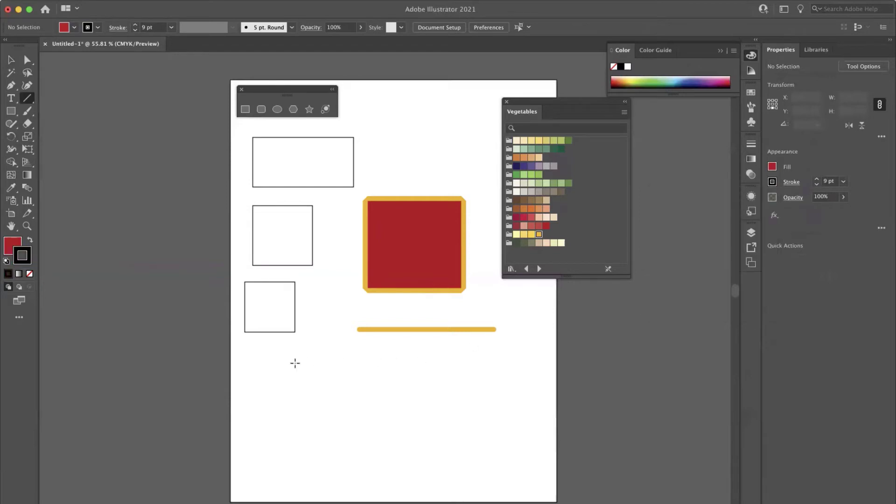
pyautogui.moveTo(285, 361); pyautogui.dragTo(314, 361)
pyautogui.moveTo(381, 367); pyautogui.dragTo(458, 360)
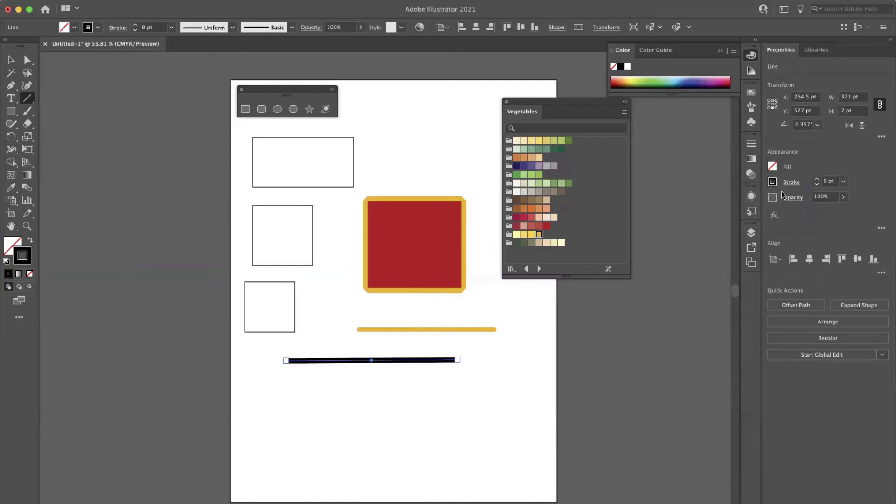
pyautogui.click(290, 27)
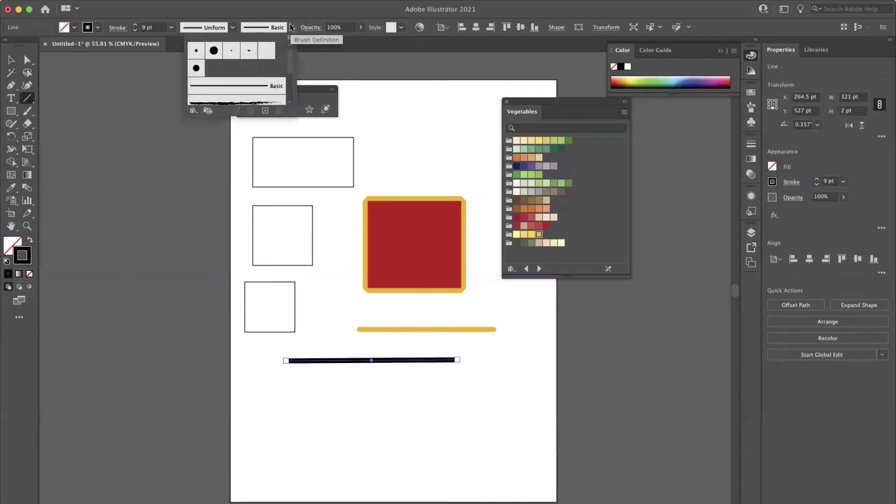
pyautogui.click(290, 27)
# Bulge the black line with Width tool points, then select and delete everything on the artboard
pyautogui.click(233, 27)
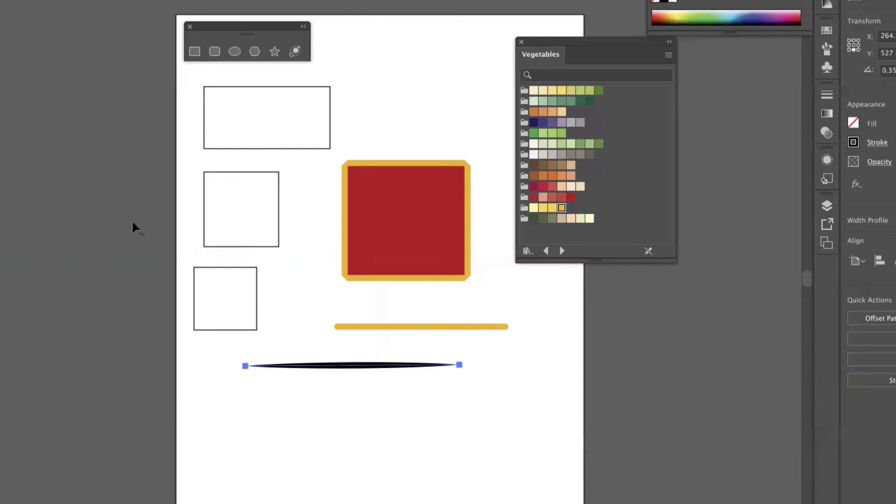
pyautogui.moveTo(320, 360)
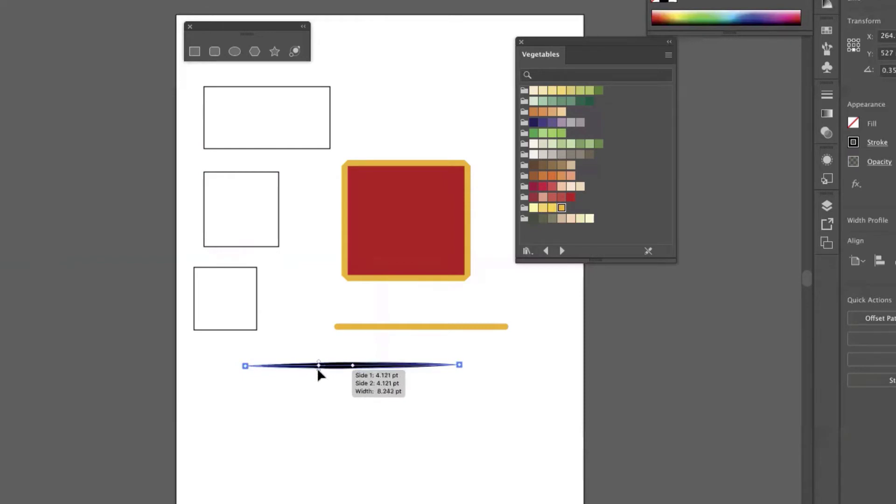
pyautogui.moveTo(317, 367); pyautogui.dragTo(317, 378)
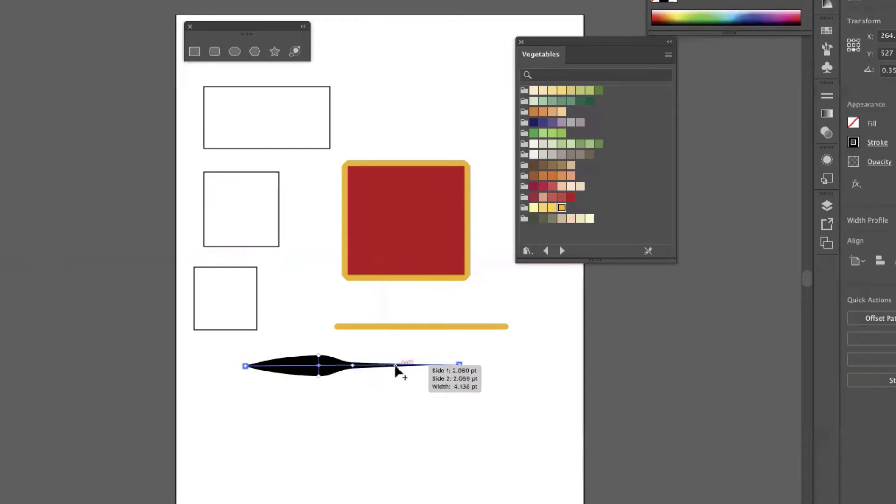
pyautogui.moveTo(394, 365); pyautogui.dragTo(397, 356)
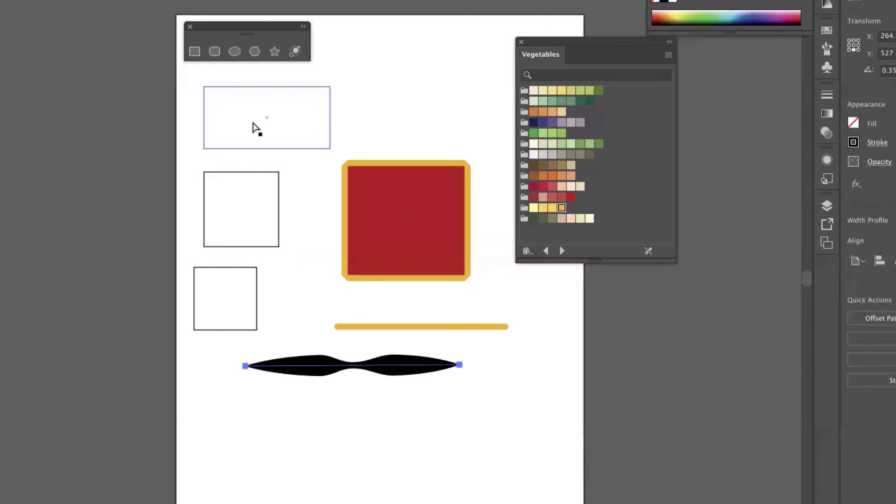
pyautogui.hotkey('ctrl', 'a')
pyautogui.press('Delete')
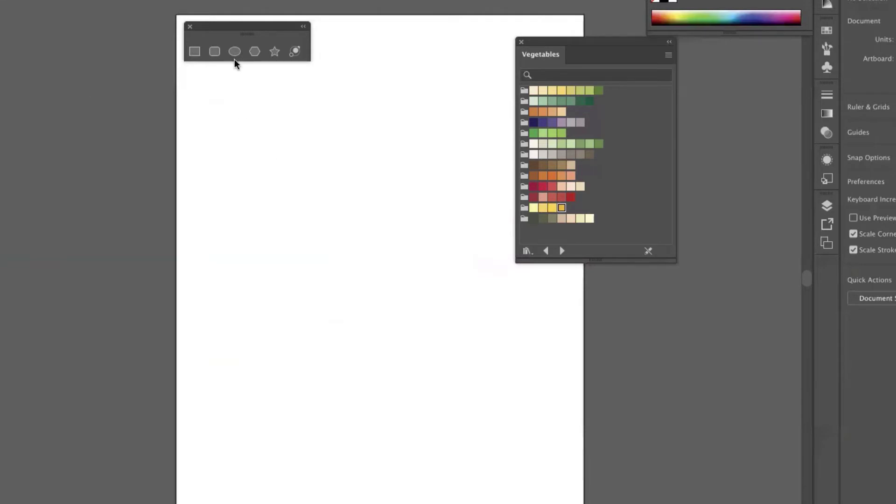
# Draw a narrow, tall rounded rectangle with a 1 pt black outline and white fill
pyautogui.click(193, 52)
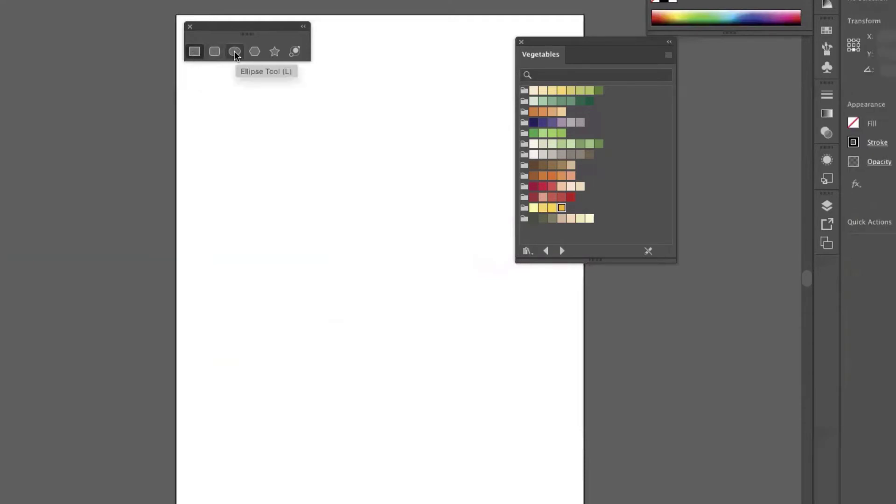
pyautogui.click(215, 52)
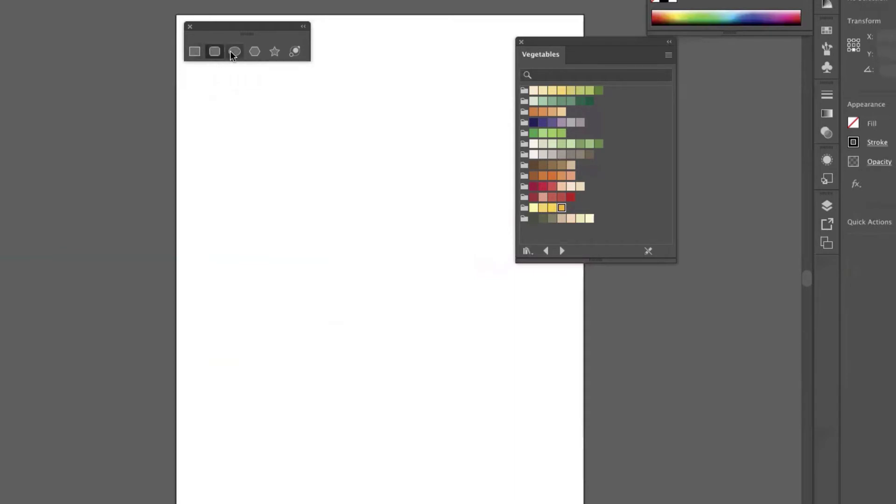
pyautogui.moveTo(249, 138); pyautogui.dragTo(285, 183)
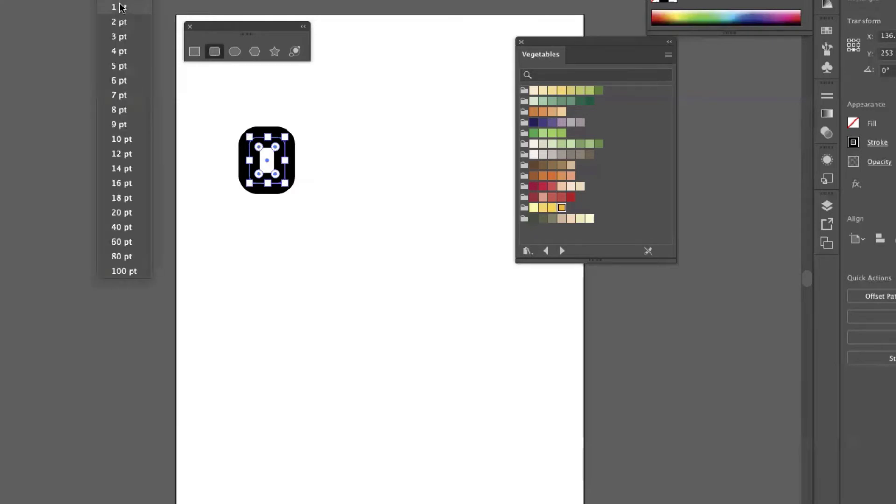
pyautogui.click(121, 5)
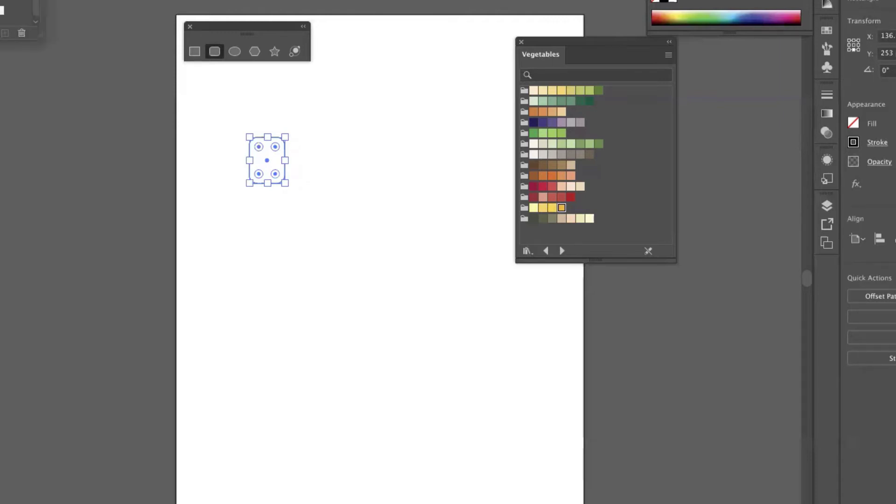
pyautogui.press('d')
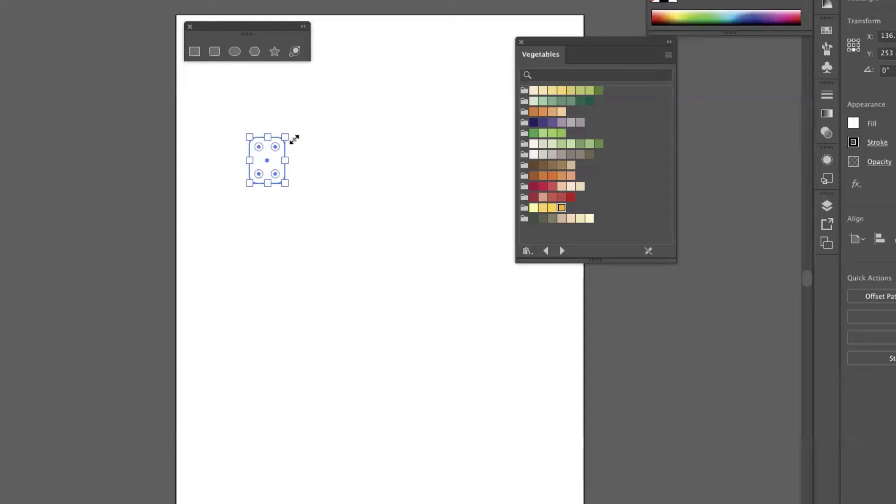
pyautogui.moveTo(289, 159); pyautogui.dragTo(277, 160)
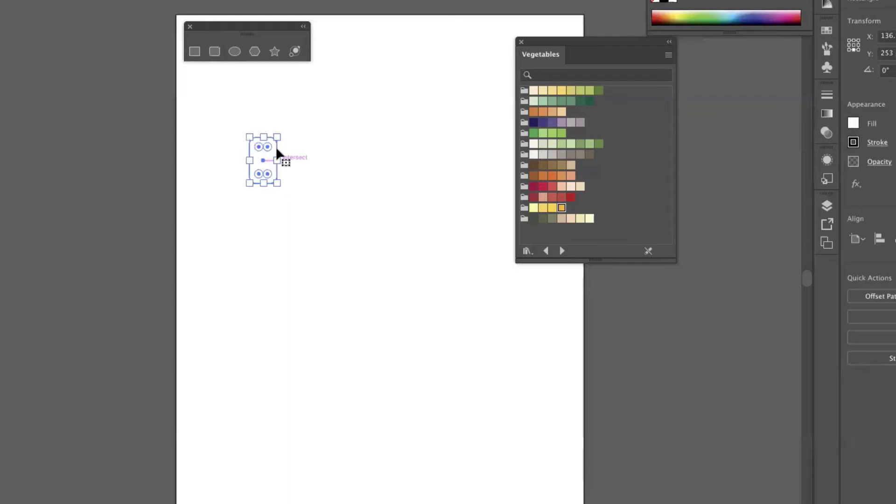
pyautogui.moveTo(263, 183); pyautogui.dragTo(262, 212)
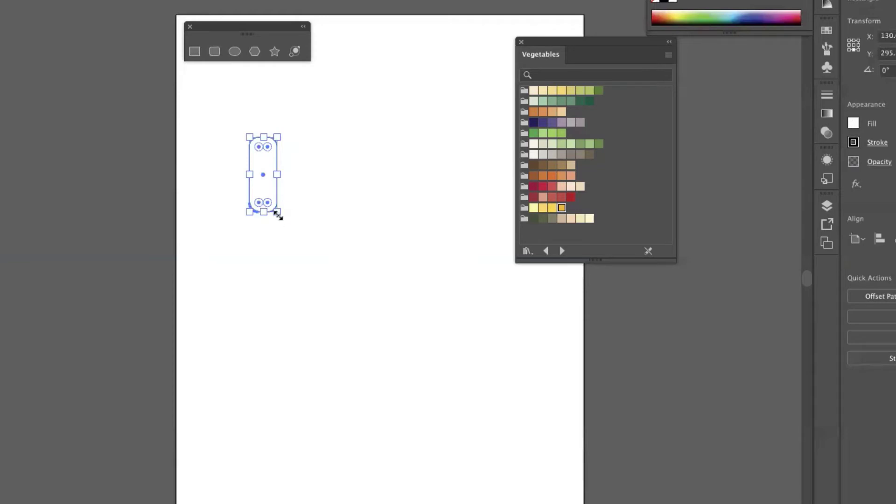
# Rotate the tall rounded rectangle to about 32.6° so it leans diagonally
pyautogui.moveTo(293, 219); pyautogui.dragTo(313, 197)
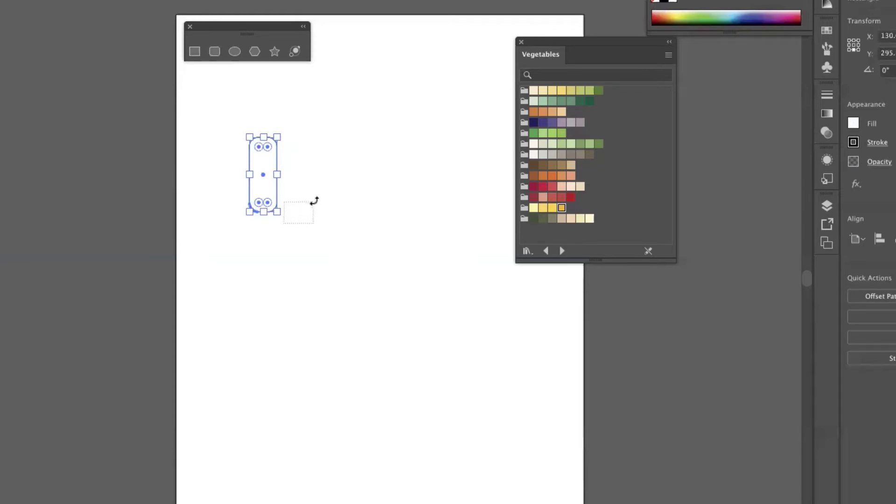
pyautogui.click(278, 192)
pyautogui.moveTo(279, 218); pyautogui.dragTo(302, 202)
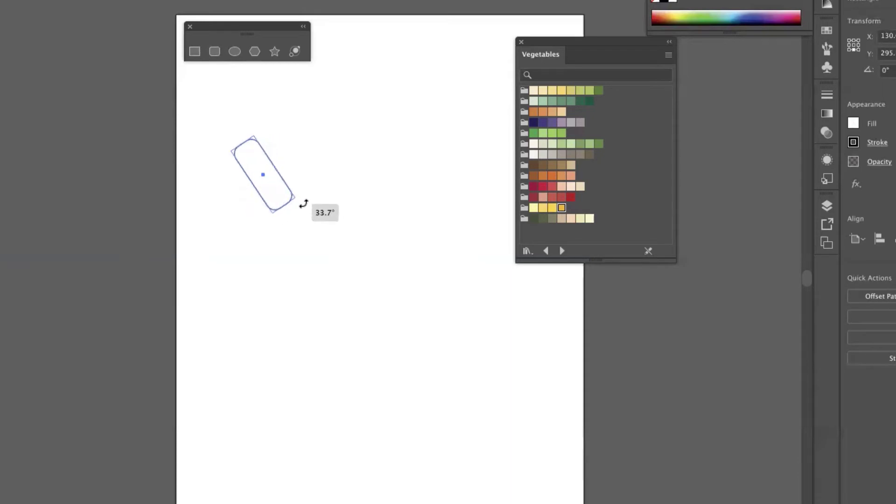
pyautogui.moveTo(302, 202); pyautogui.dragTo(301, 204)
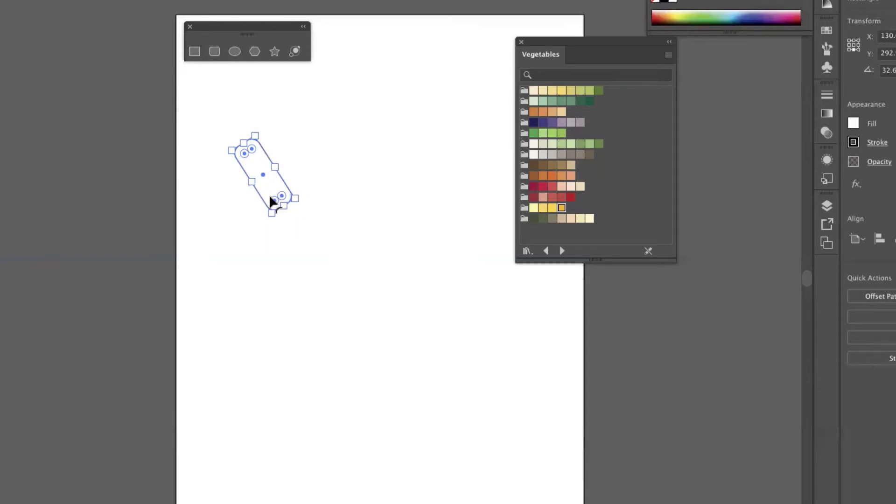
pyautogui.click(234, 52)
# Draw a roughly 19 pt circle inside the capsule's lower end and a larger circle above its top
pyautogui.scroll(3, 281, 195)
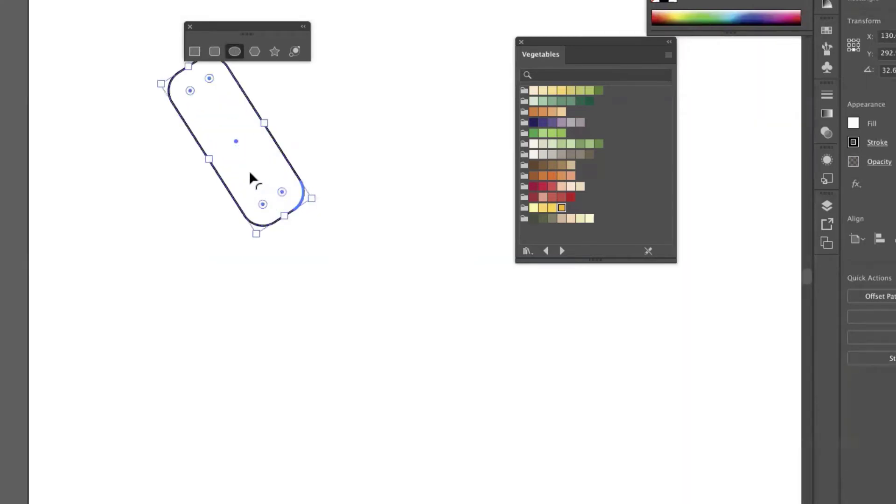
pyautogui.click(396, 137)
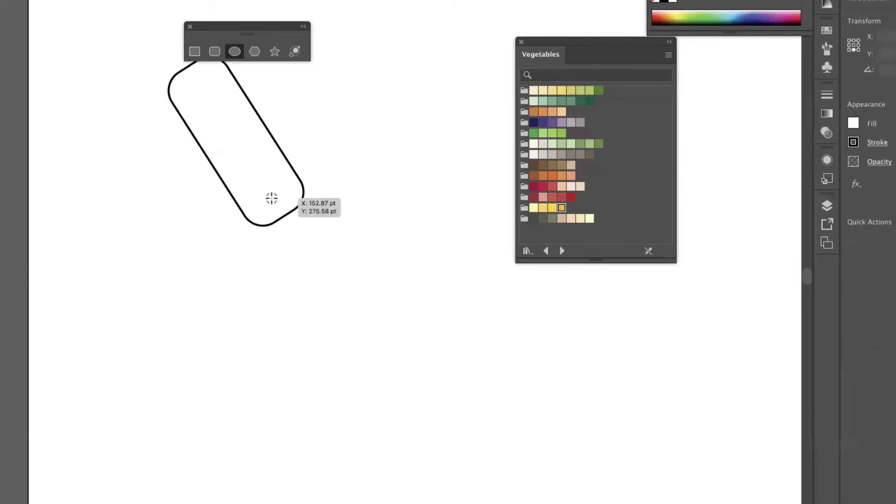
pyautogui.moveTo(272, 199); pyautogui.dragTo(258, 191)
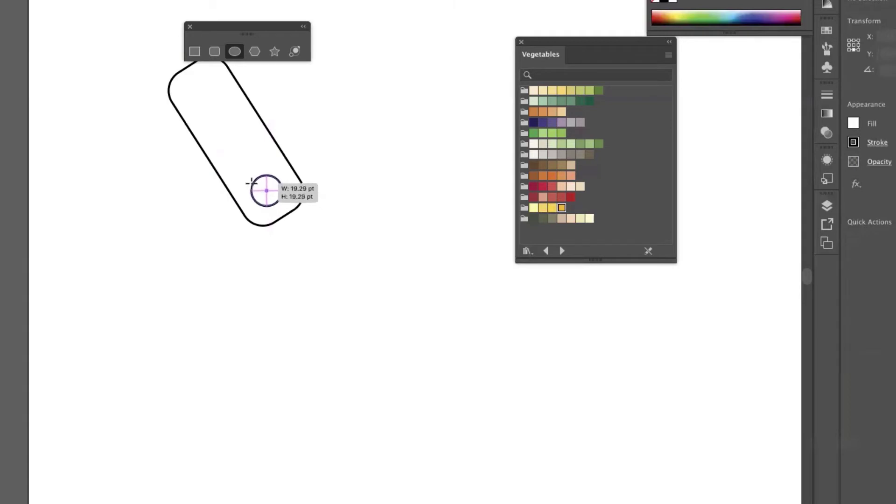
pyautogui.moveTo(258, 191); pyautogui.dragTo(252, 182)
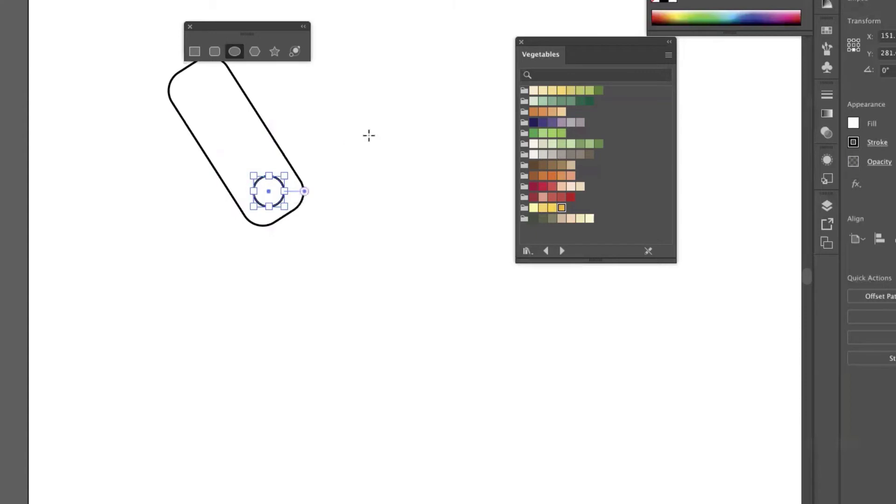
pyautogui.scroll(2, 369, 136)
pyautogui.scroll(3, 369, 136)
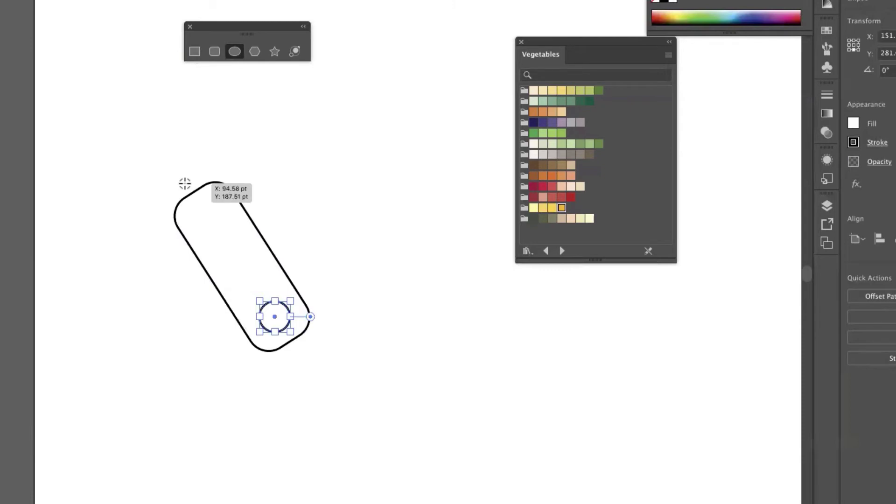
pyautogui.moveTo(185, 183); pyautogui.dragTo(125, 126)
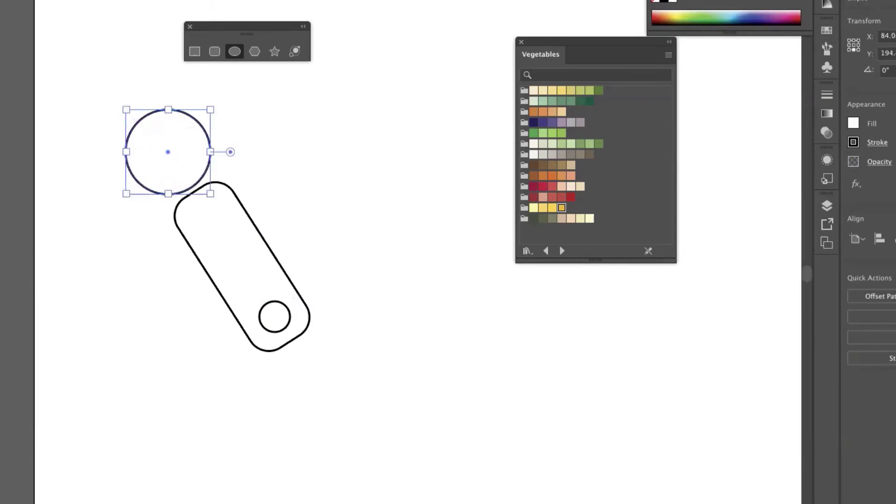
# Fully round the capsule's ends, butt the large circle against its top, and Alt-drag a copy beyond
pyautogui.press('v')
pyautogui.click(231, 219)
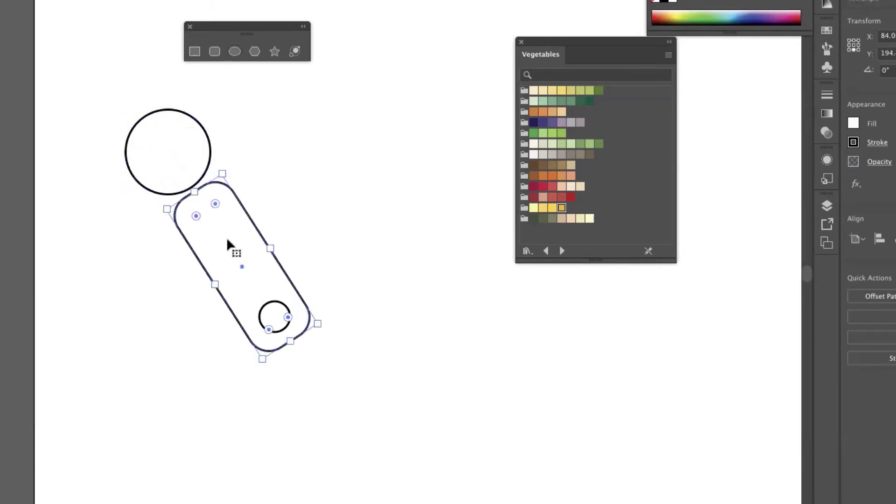
pyautogui.moveTo(215, 204); pyautogui.dragTo(214, 210)
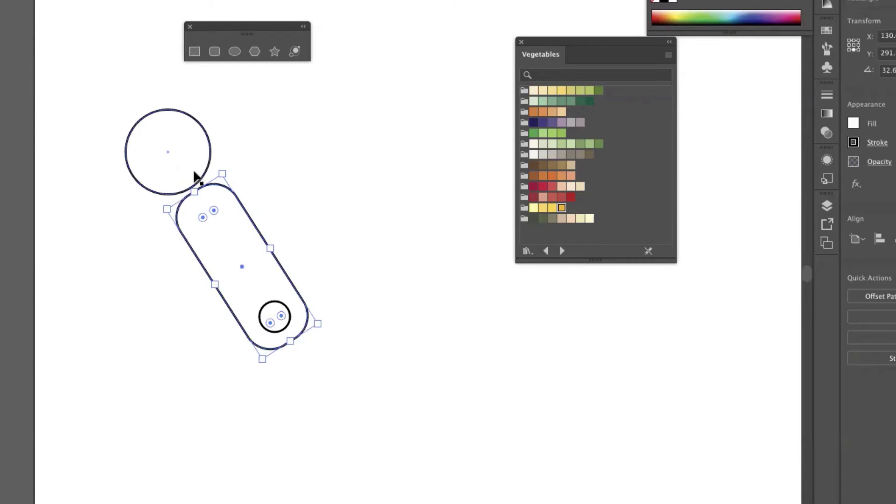
pyautogui.moveTo(198, 180)
pyautogui.mouseDown()
pyautogui.moveTo(209, 196)
pyautogui.moveTo(206, 187)
pyautogui.mouseUp()
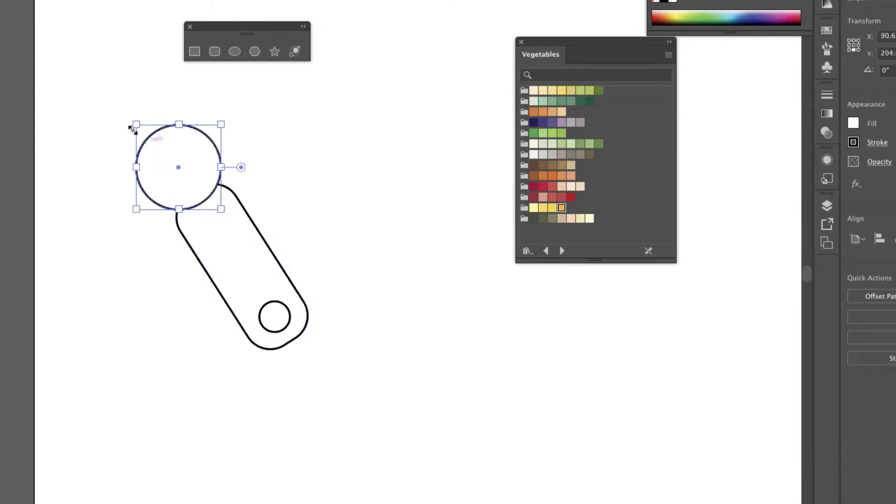
pyautogui.click(253, 225)
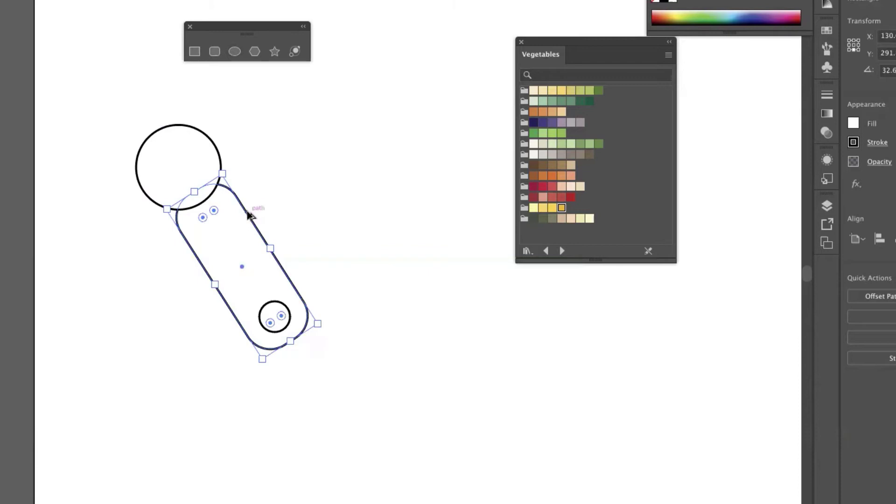
pyautogui.moveTo(250, 214)
pyautogui.mouseDown()
pyautogui.moveTo(337, 135)
pyautogui.moveTo(145, 59)
pyautogui.moveTo(130, 36)
pyautogui.moveTo(137, 47)
pyautogui.mouseUp()
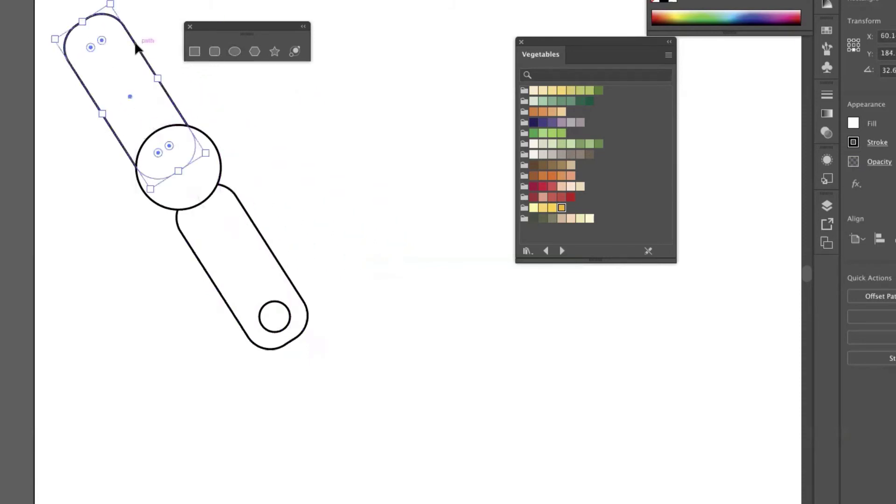
# Bring the upper capsule copy in front of the circle, narrow it, and nudge its lower end into the circle
pyautogui.rightClick(134, 46)
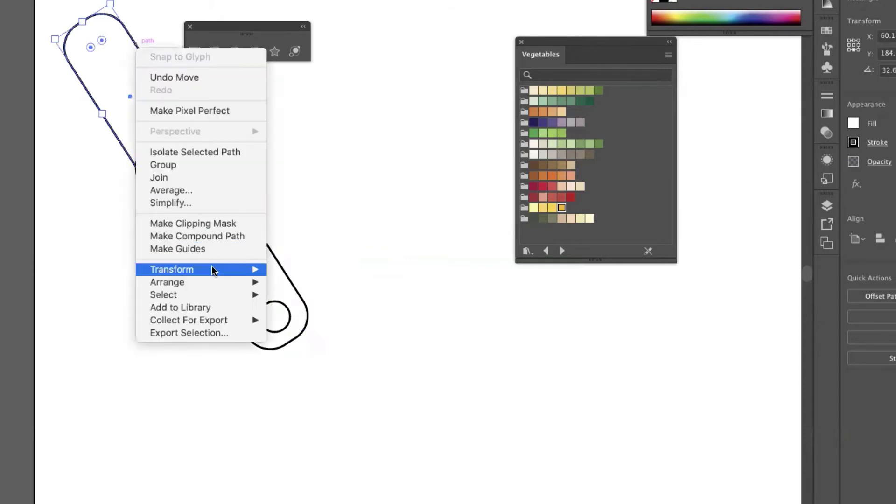
pyautogui.moveTo(167, 281)
pyautogui.click(286, 283)
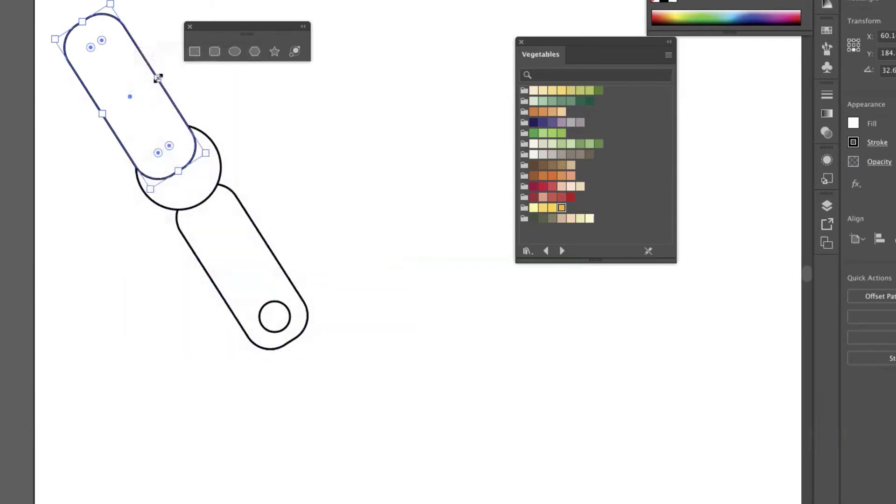
pyautogui.moveTo(157, 78); pyautogui.dragTo(149, 85)
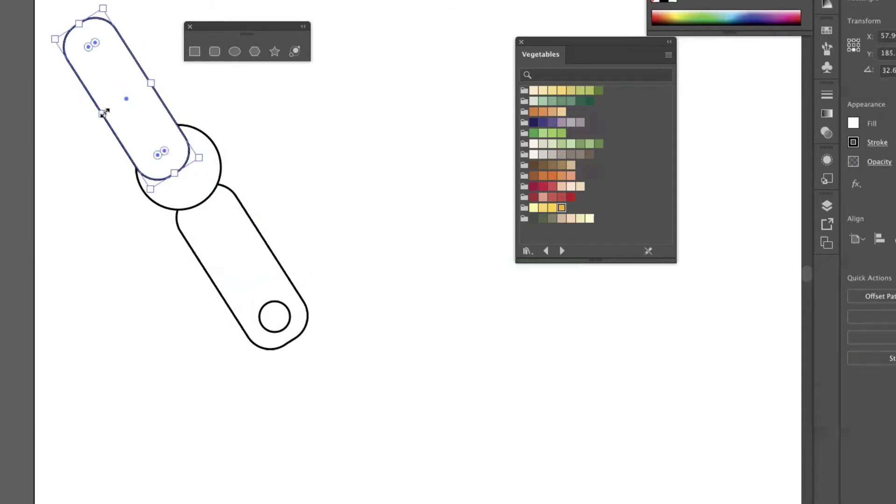
pyautogui.moveTo(104, 113); pyautogui.dragTo(111, 106)
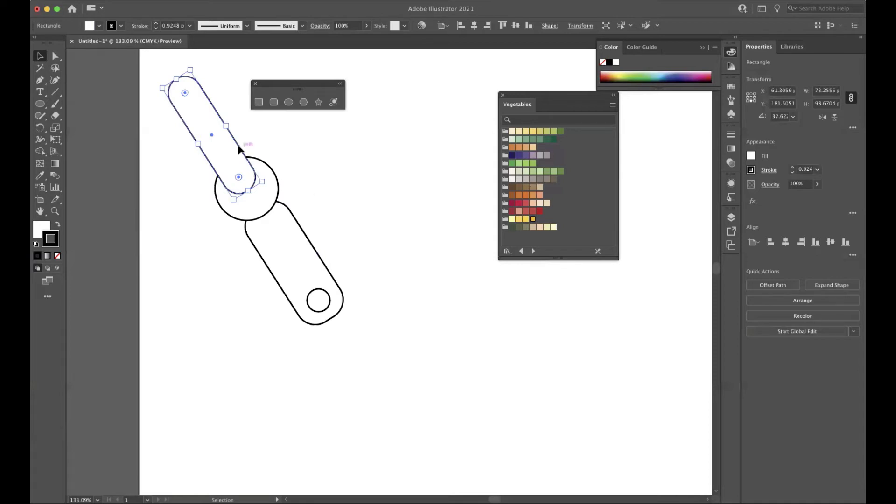
pyautogui.moveTo(239, 148); pyautogui.dragTo(240, 151)
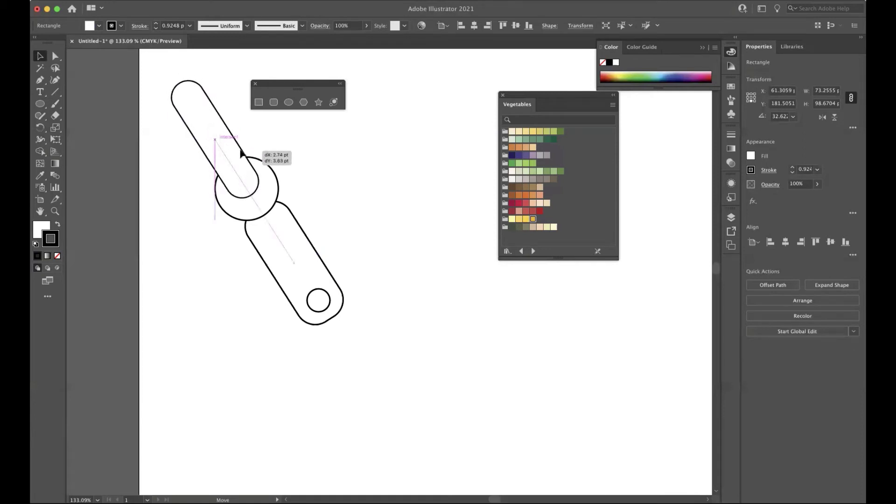
pyautogui.moveTo(241, 150); pyautogui.dragTo(240, 150)
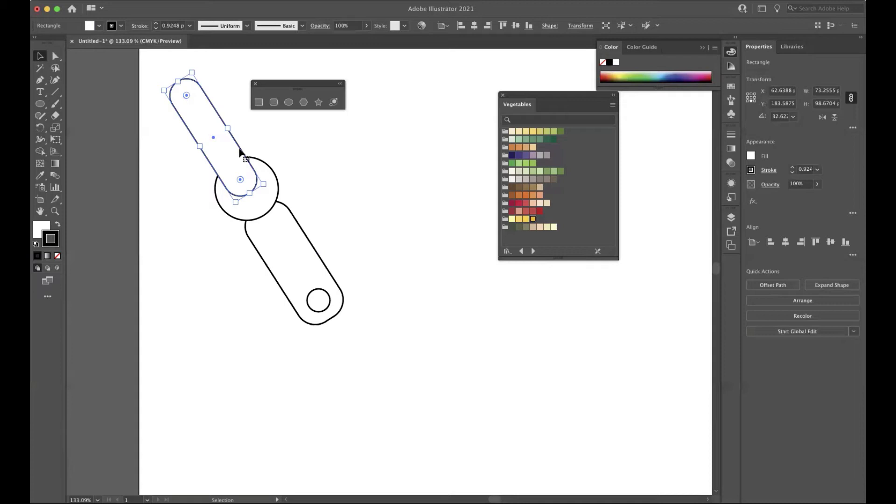
pyautogui.click(288, 156)
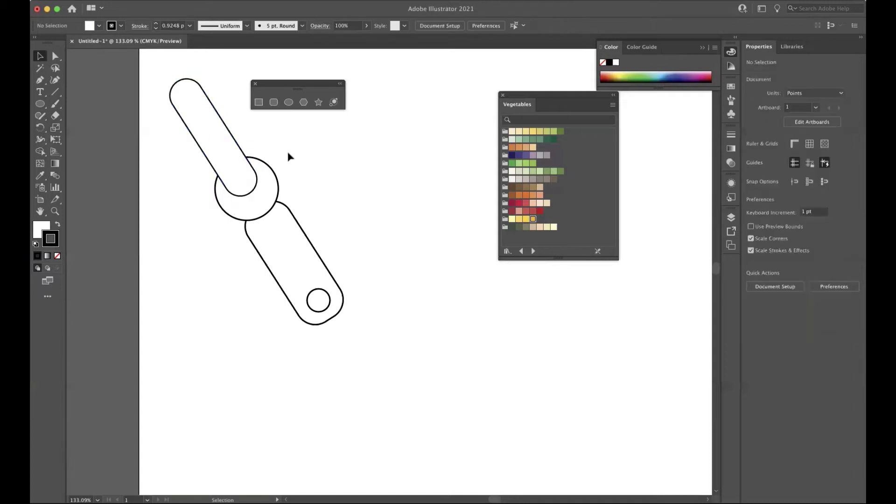
# Select the upper capsule and large circle and subtract the capsule using Pathfinder Minus Front
pyautogui.moveTo(289, 153); pyautogui.dragTo(208, 196)
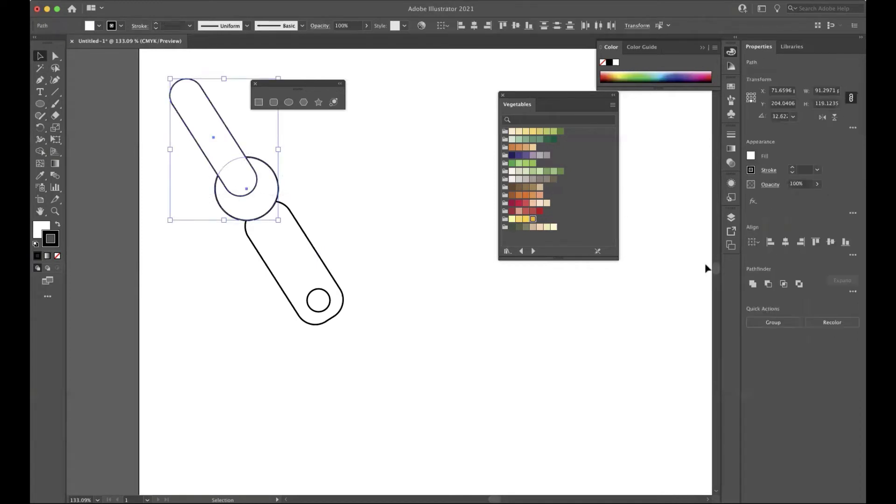
pyautogui.click(853, 292)
pyautogui.click(294, 1)
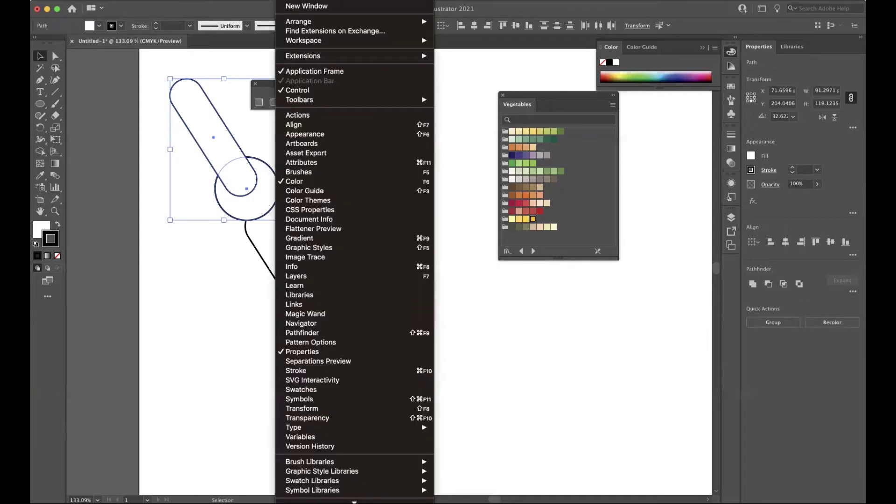
pyautogui.click(333, 333)
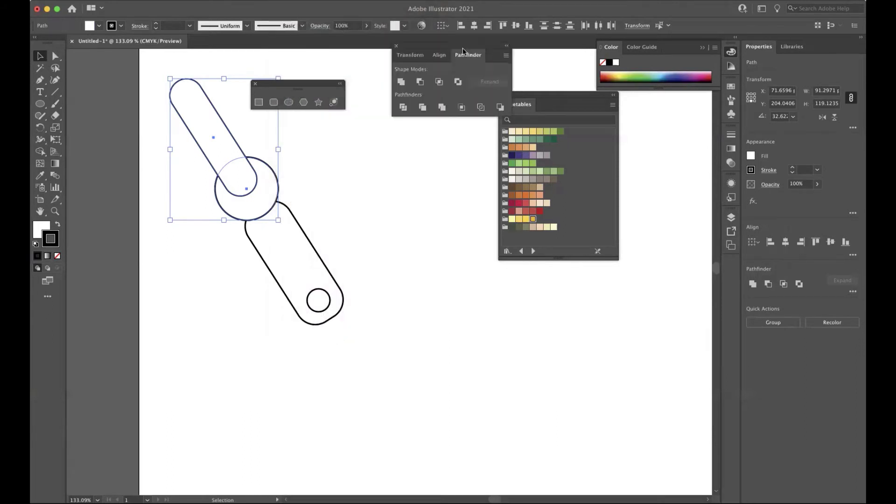
pyautogui.moveTo(463, 48); pyautogui.dragTo(436, 95)
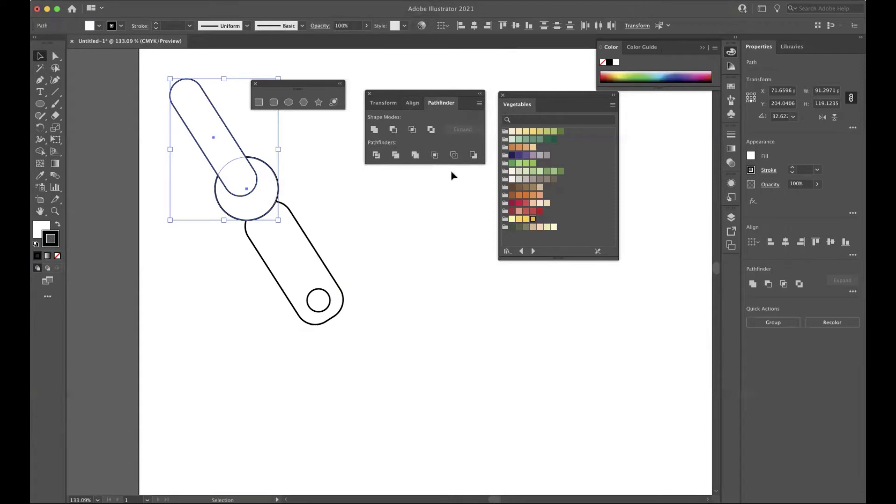
pyautogui.click(393, 129)
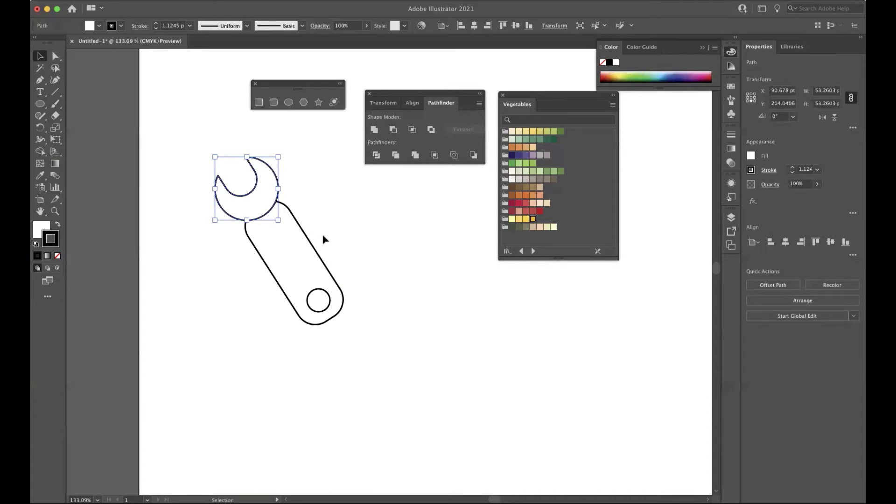
pyautogui.press('a')
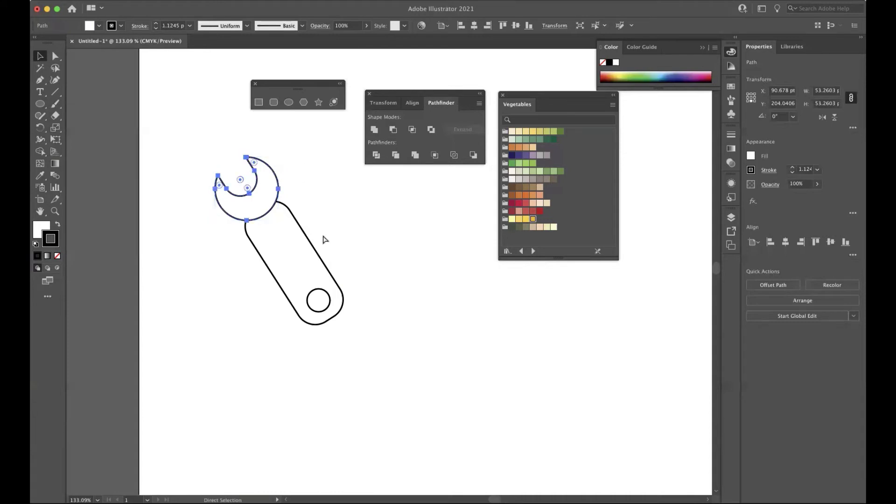
pyautogui.hotkey('ctrl', 'z')
pyautogui.press('v')
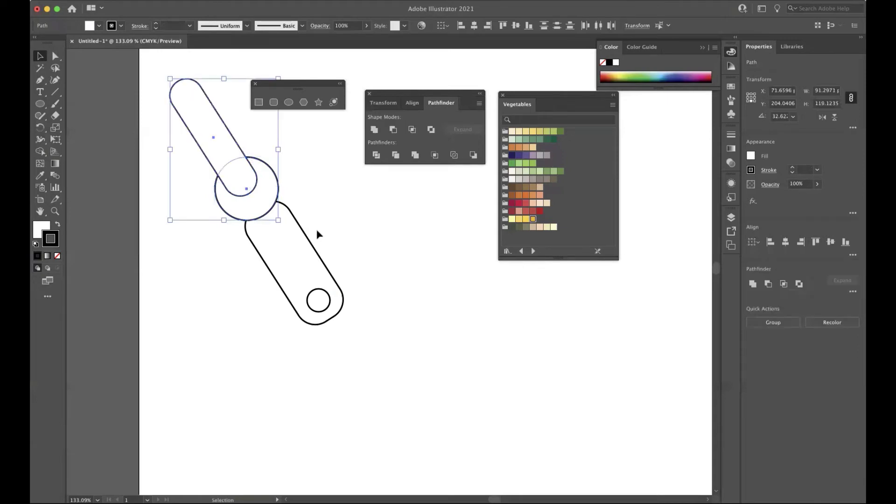
pyautogui.click(40, 151)
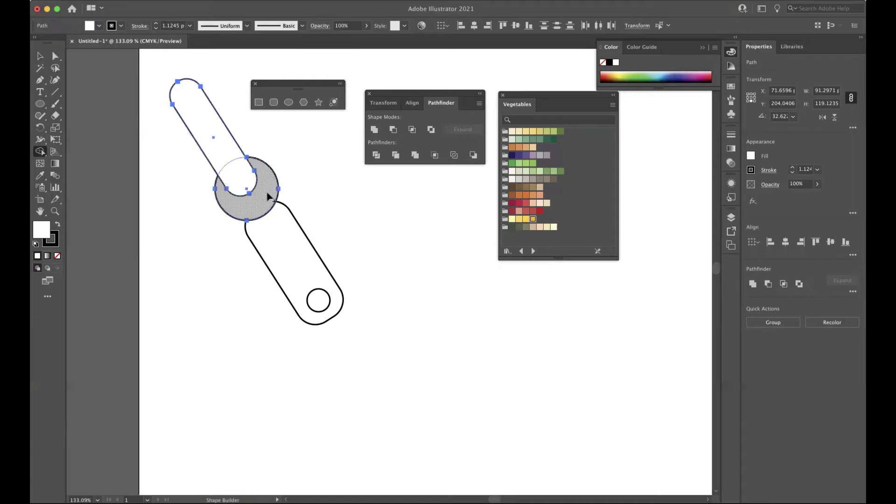
pyautogui.moveTo(268, 196); pyautogui.dragTo(221, 152)
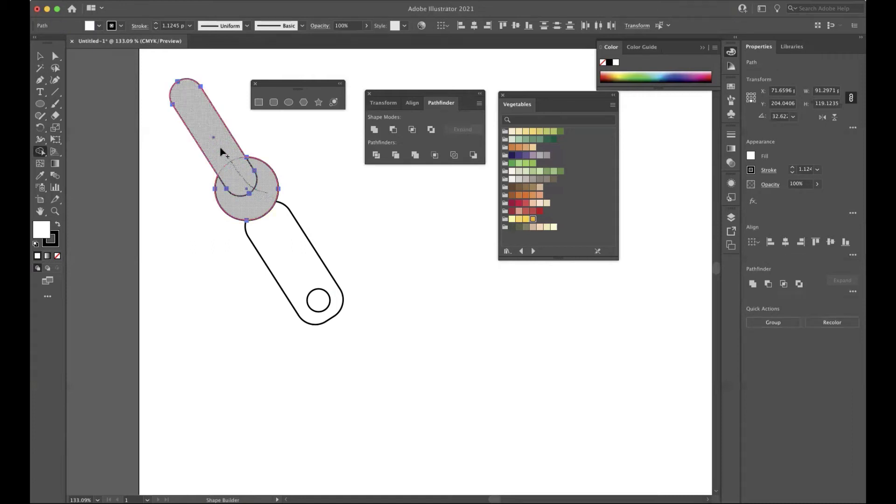
pyautogui.moveTo(222, 152); pyautogui.dragTo(221, 152)
pyautogui.hotkey('ctrl', 'z')
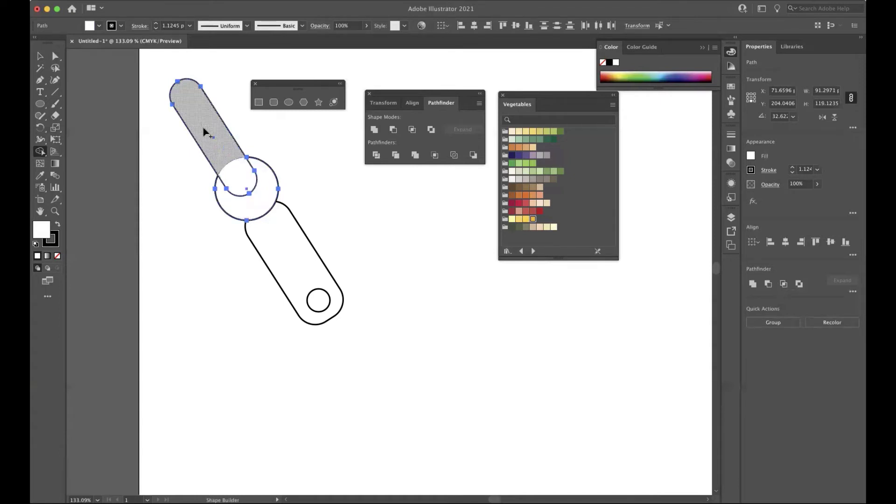
pyautogui.click(205, 133)
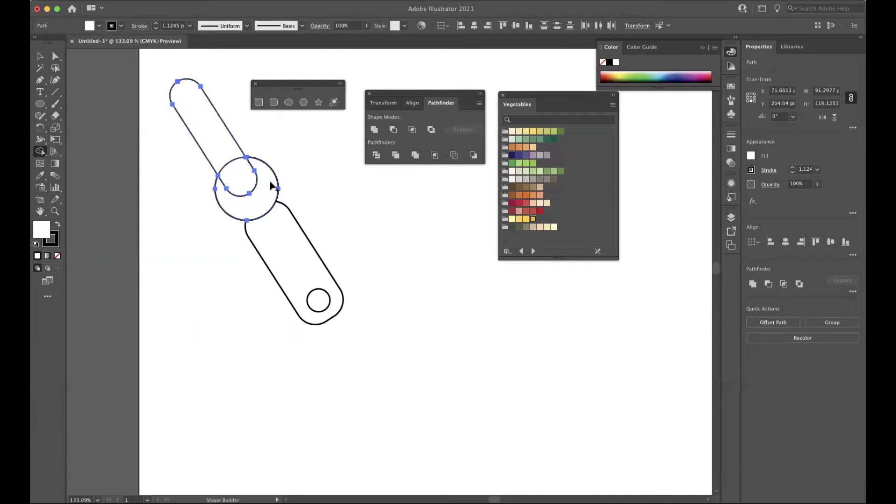
pyautogui.press('v')
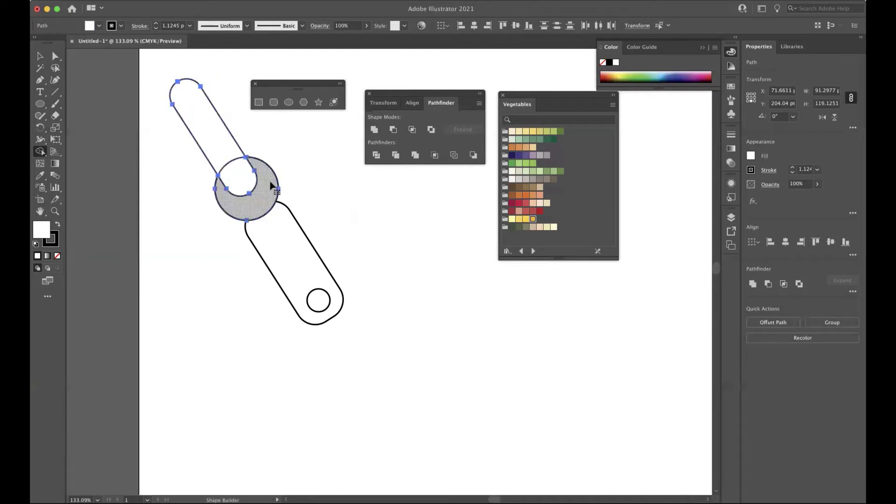
pyautogui.hotkey('shift', 'm')
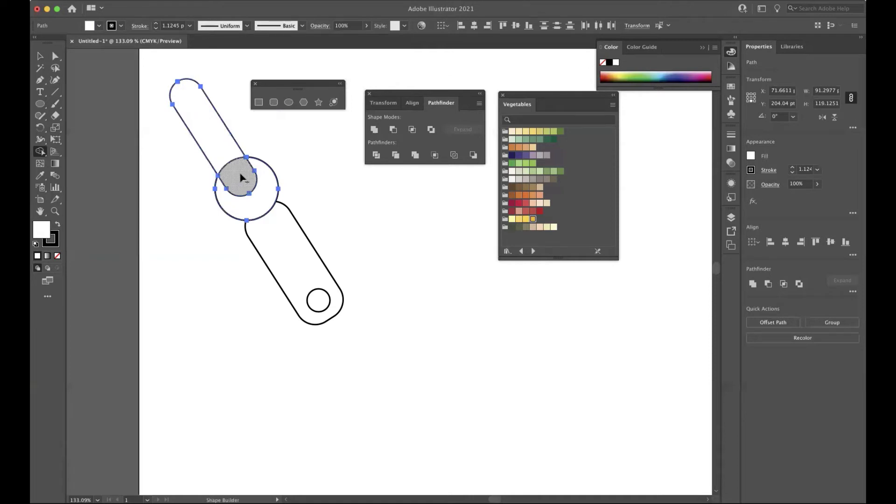
pyautogui.moveTo(241, 178); pyautogui.dragTo(201, 123)
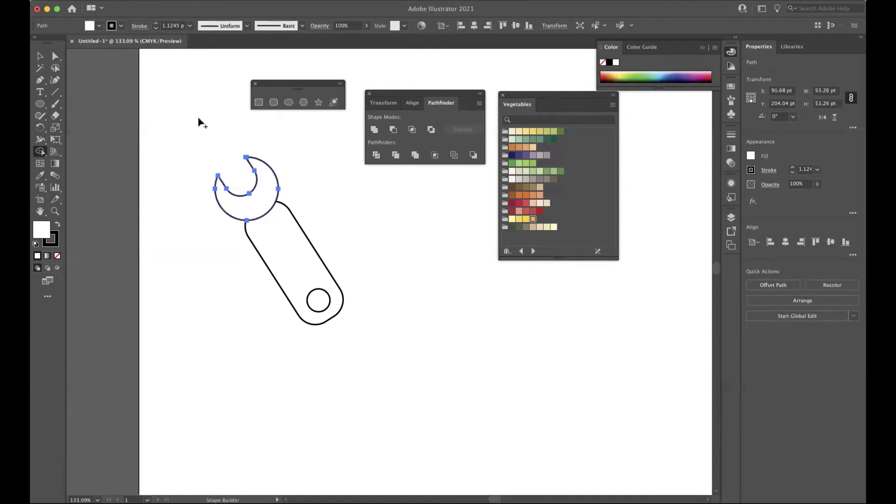
pyautogui.click(40, 56)
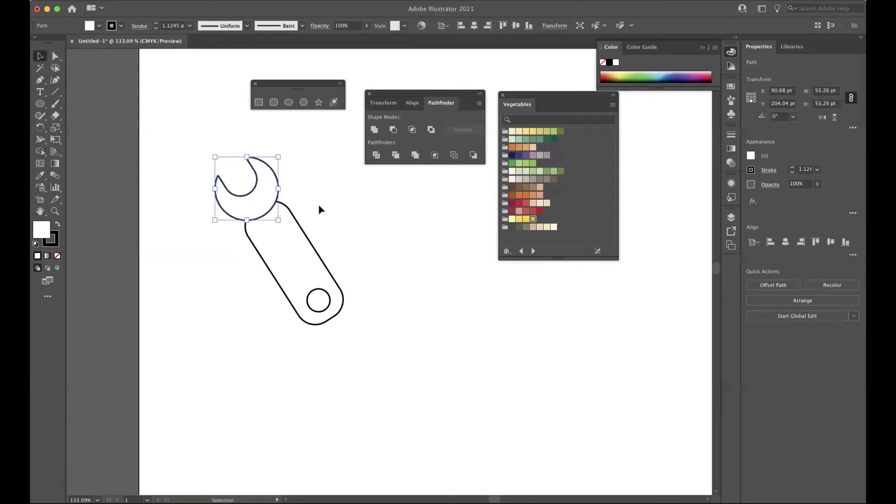
pyautogui.click(312, 191)
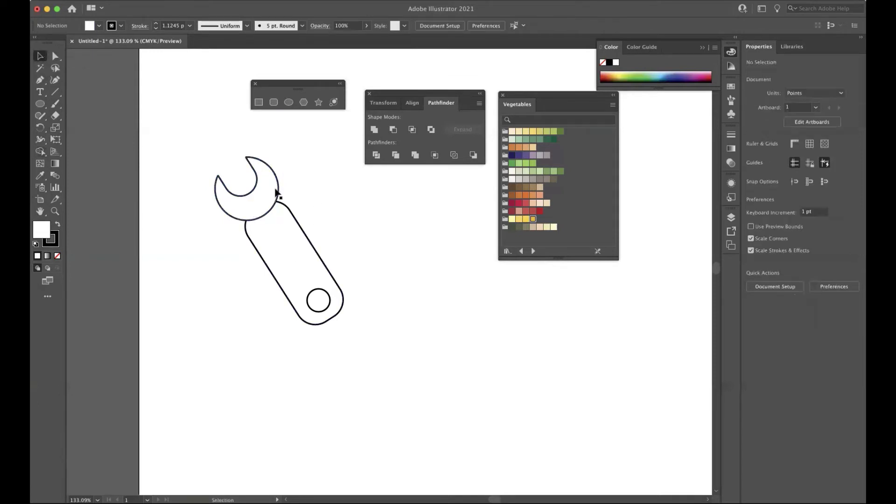
pyautogui.click(262, 216)
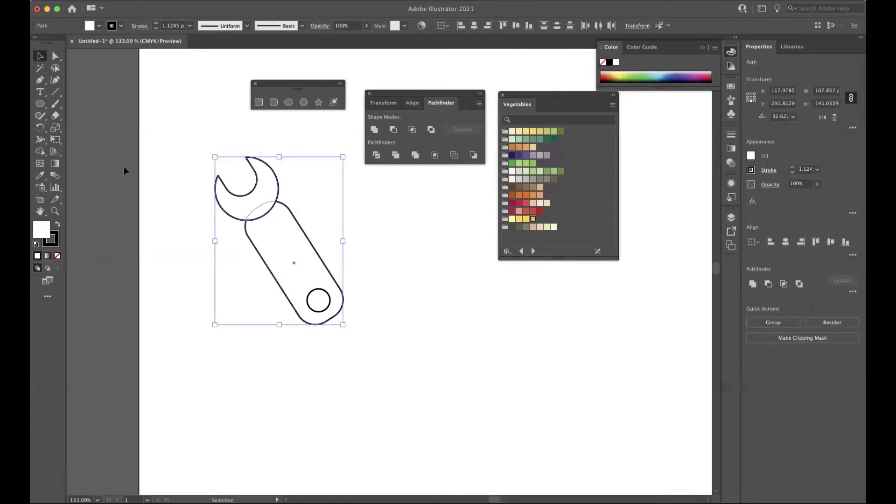
pyautogui.click(40, 152)
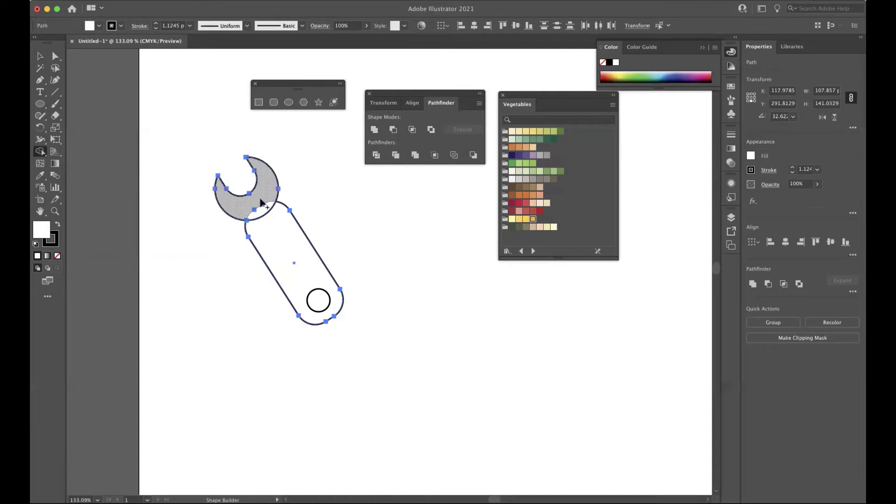
pyautogui.moveTo(262, 202); pyautogui.dragTo(278, 231)
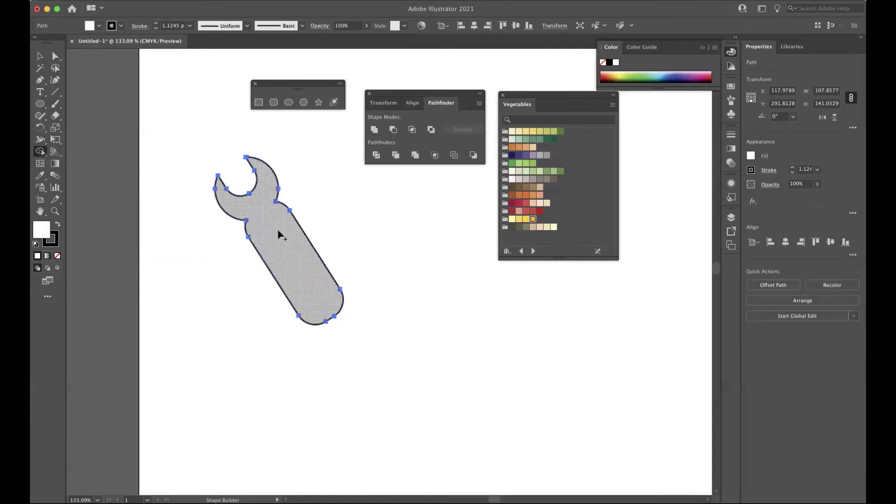
pyautogui.press('v')
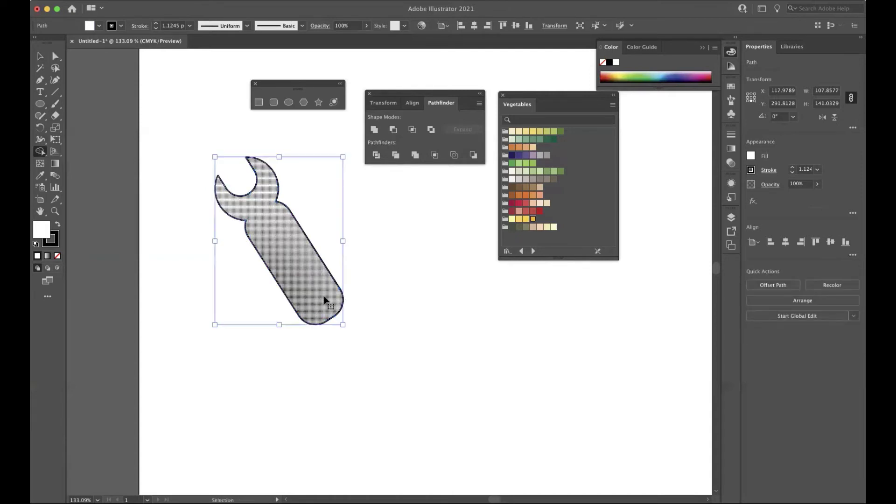
pyautogui.hotkey('ctrl', 'z')
pyautogui.hotkey('ctrl', 'z')
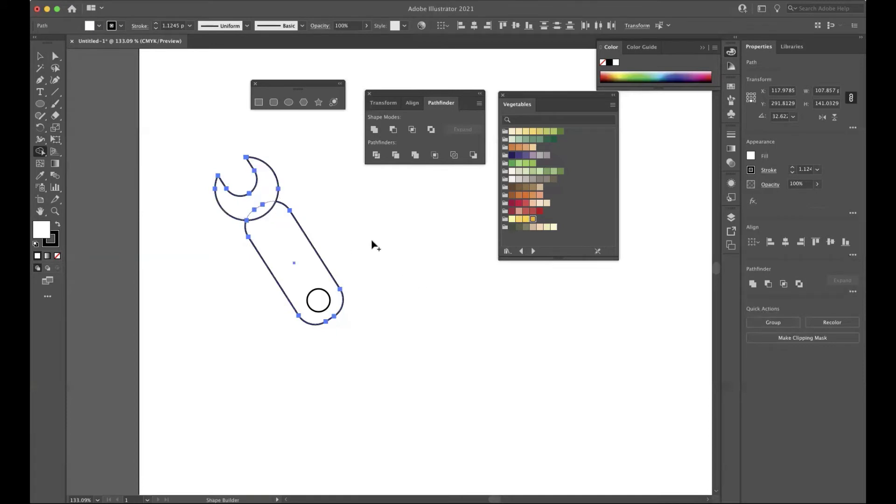
pyautogui.click(391, 297)
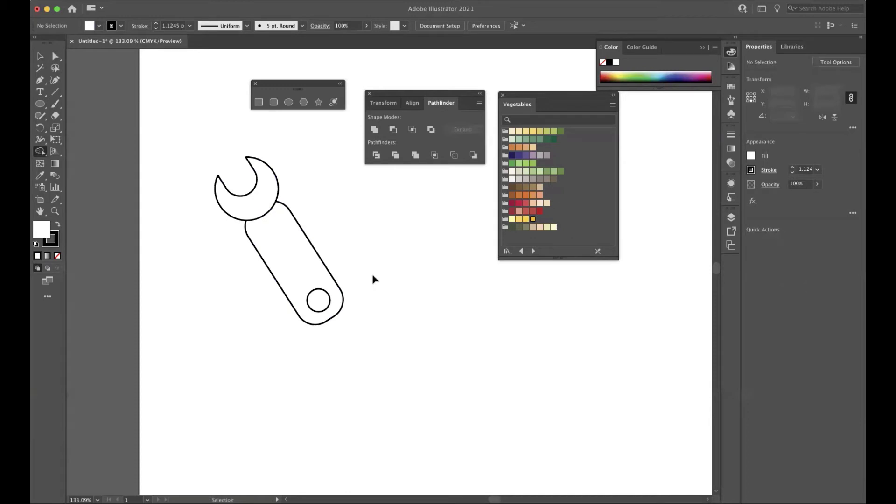
pyautogui.press('v')
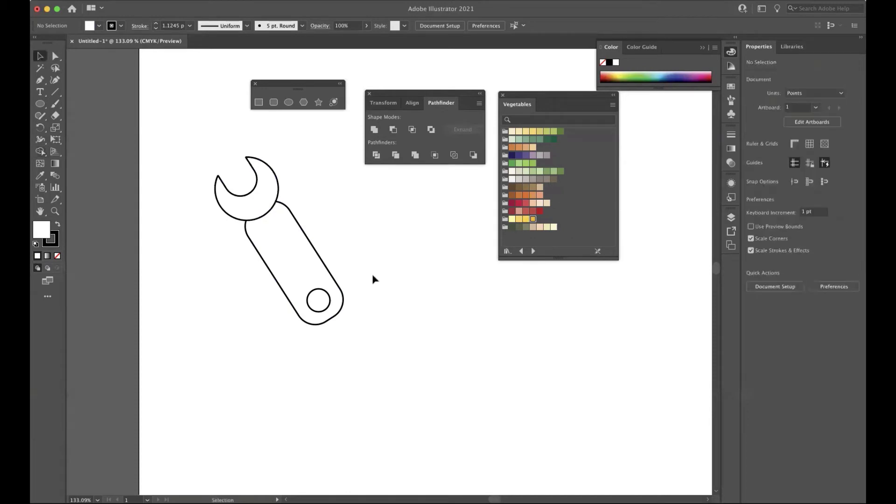
# Select the handle and small circle, then cut the circle out as a hole with Shape Builder
pyautogui.moveTo(373, 275); pyautogui.dragTo(295, 324)
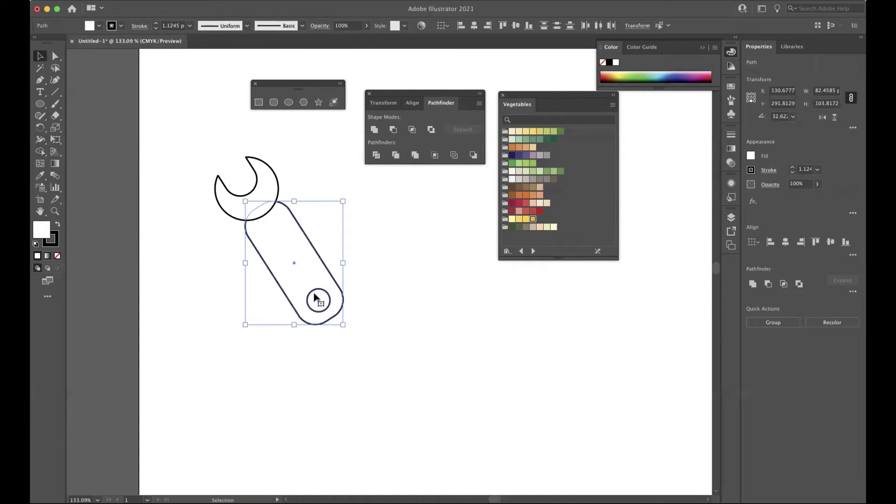
pyautogui.moveTo(317, 299); pyautogui.dragTo(320, 304)
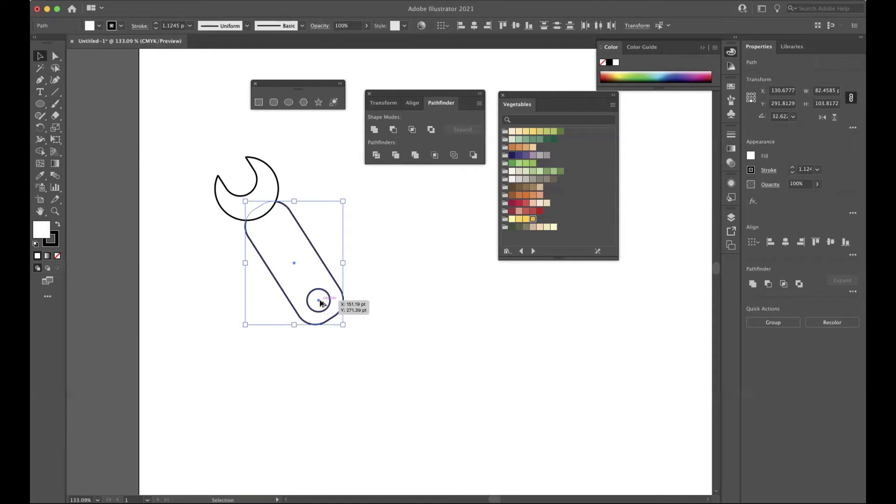
pyautogui.moveTo(320, 303); pyautogui.dragTo(320, 304)
pyautogui.click(40, 151)
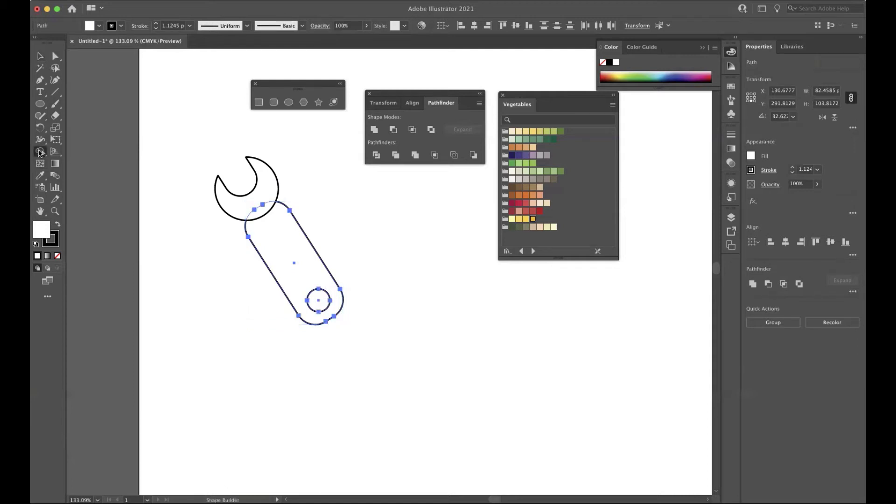
pyautogui.keyDown('alt'); pyautogui.click(321, 302); pyautogui.keyUp('alt')
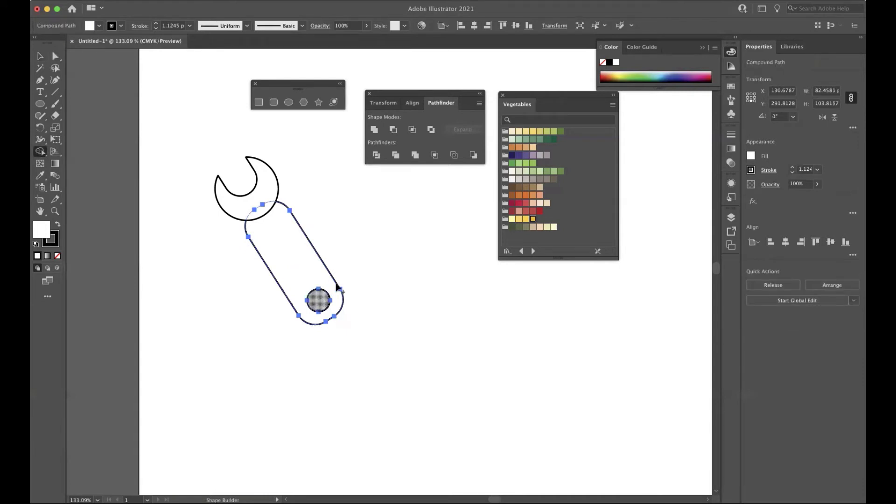
# Draw a red test rectangle across the lower handle and send it behind the wrench
pyautogui.click(259, 102)
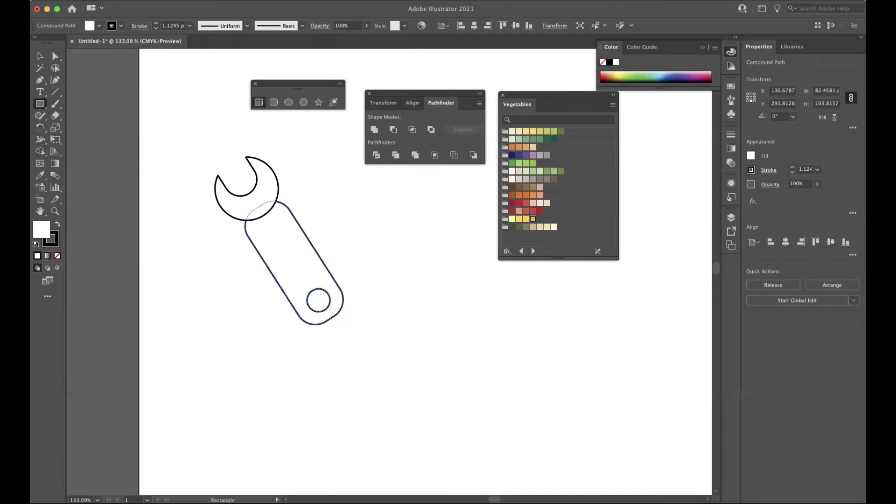
pyautogui.moveTo(408, 333); pyautogui.dragTo(255, 259)
pyautogui.click(534, 212)
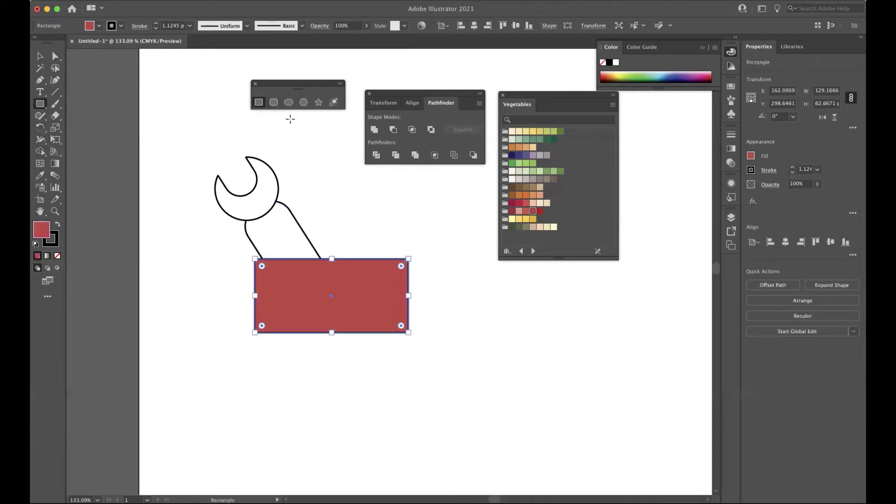
pyautogui.click(150, 1)
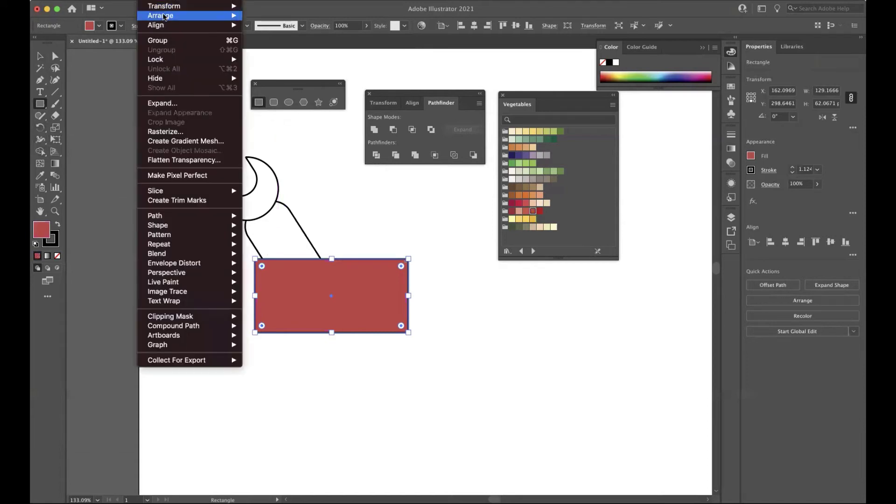
pyautogui.moveTo(161, 16)
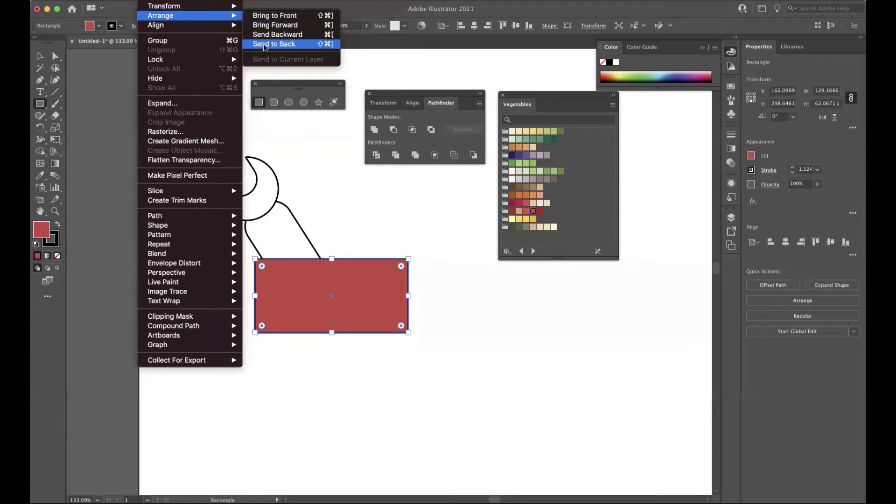
pyautogui.click(264, 45)
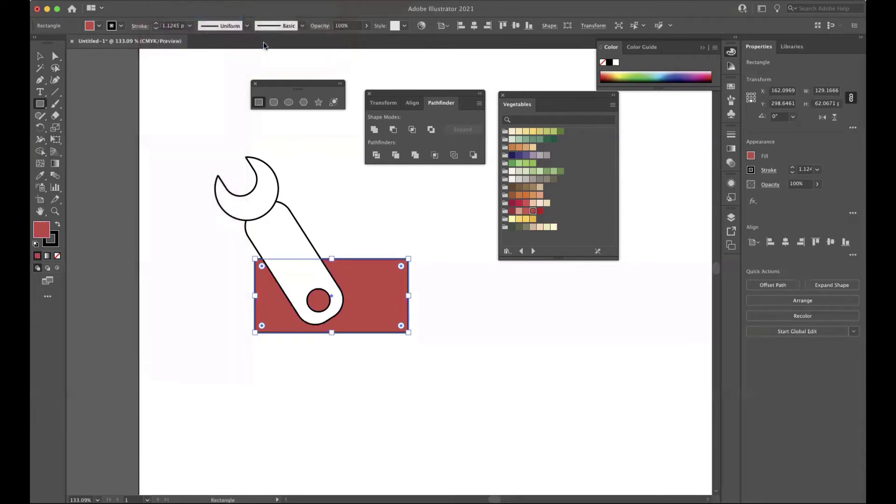
# Delete the red rectangle and select both wrench parts
pyautogui.click(39, 56)
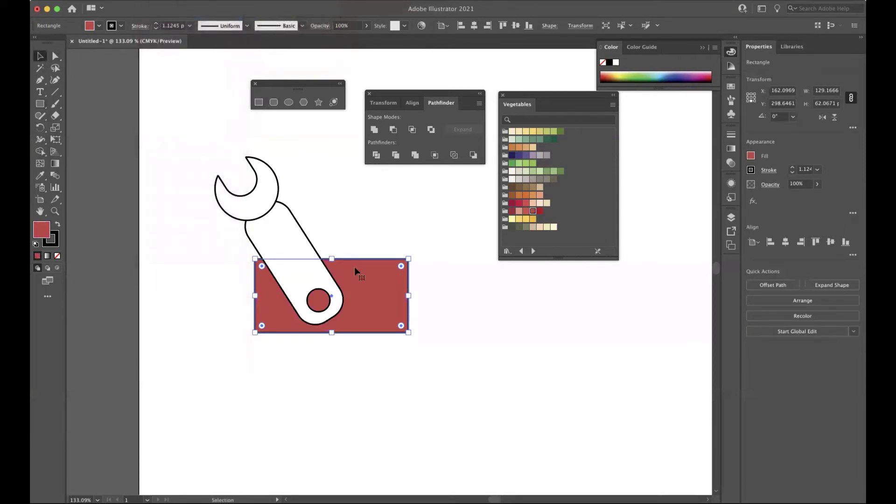
pyautogui.press('Delete')
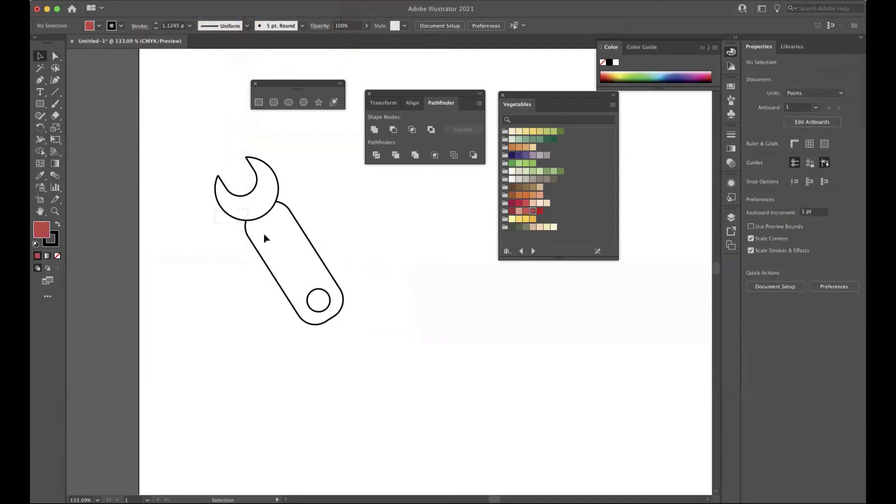
pyautogui.hotkey('ctrl', 'a')
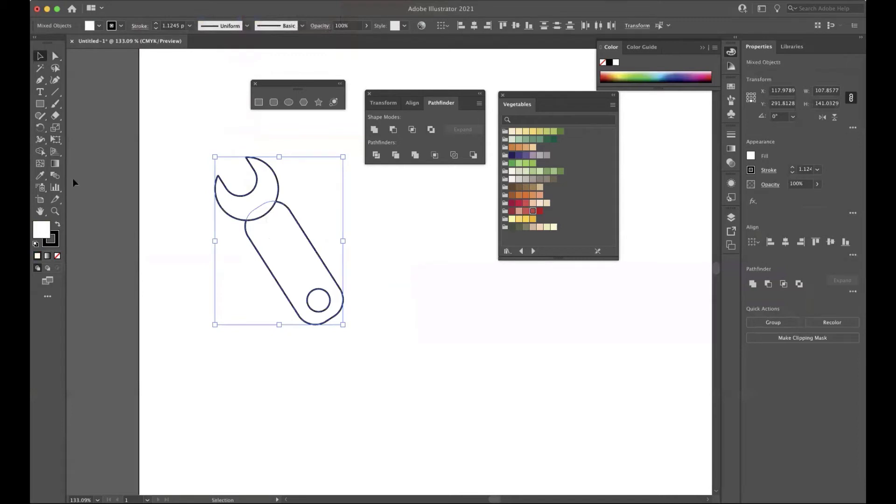
# Drag from the wrench head into the handle with Shape Builder to merge them into one shape
pyautogui.click(40, 152)
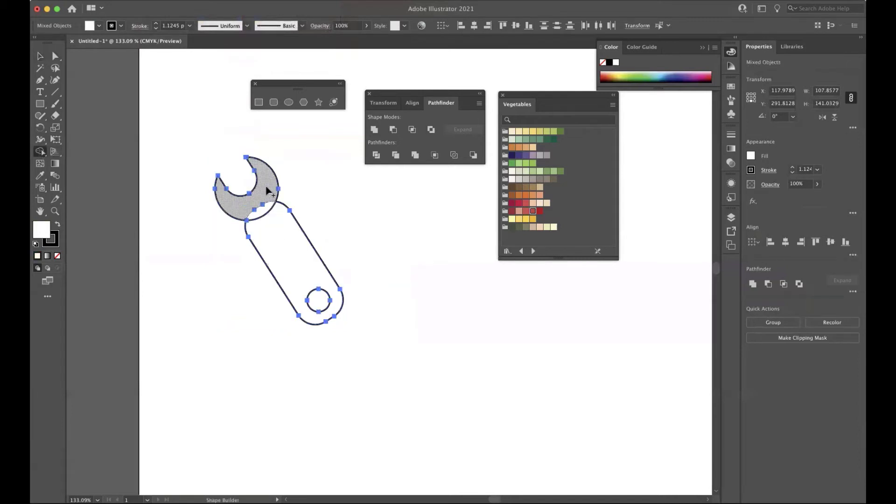
pyautogui.moveTo(266, 196); pyautogui.dragTo(286, 248)
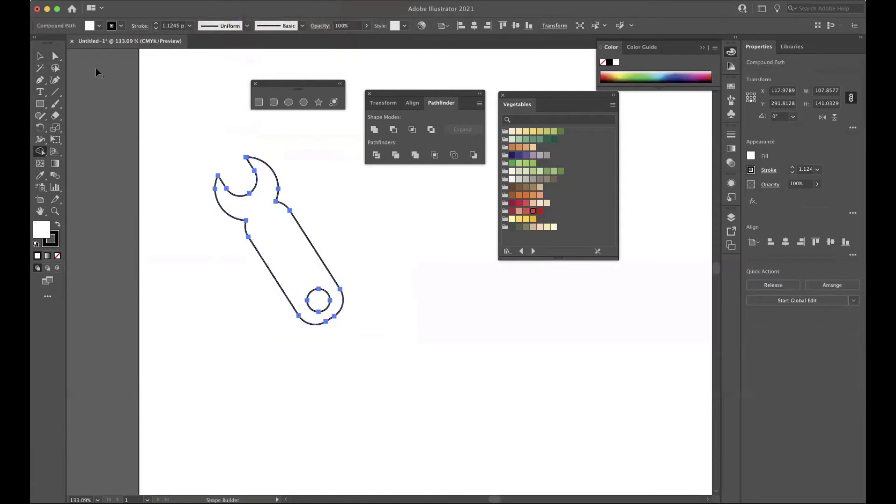
pyautogui.click(40, 56)
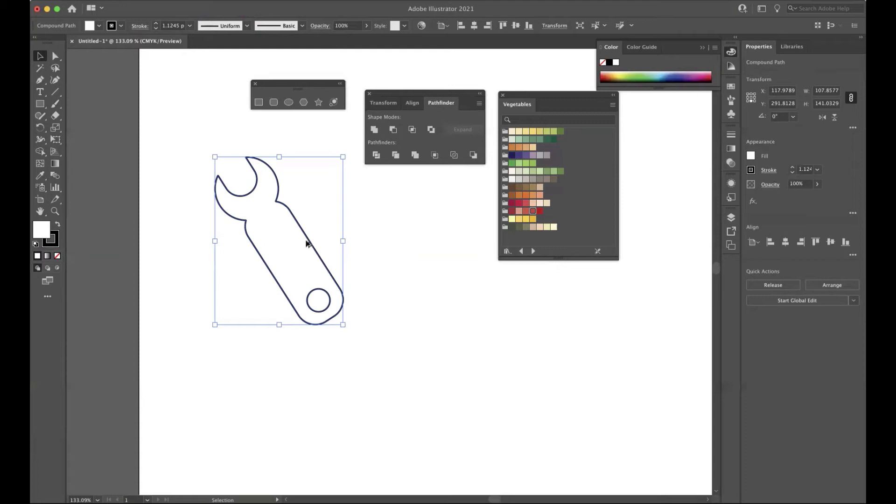
# Duplicate the wrench to the right, undoing one misplaced copy
pyautogui.moveTo(306, 247)
pyautogui.keyDown('alt'); pyautogui.mouseDown()
pyautogui.moveTo(421, 237)
pyautogui.moveTo(550, 245)
pyautogui.mouseUp(); pyautogui.keyUp('alt')
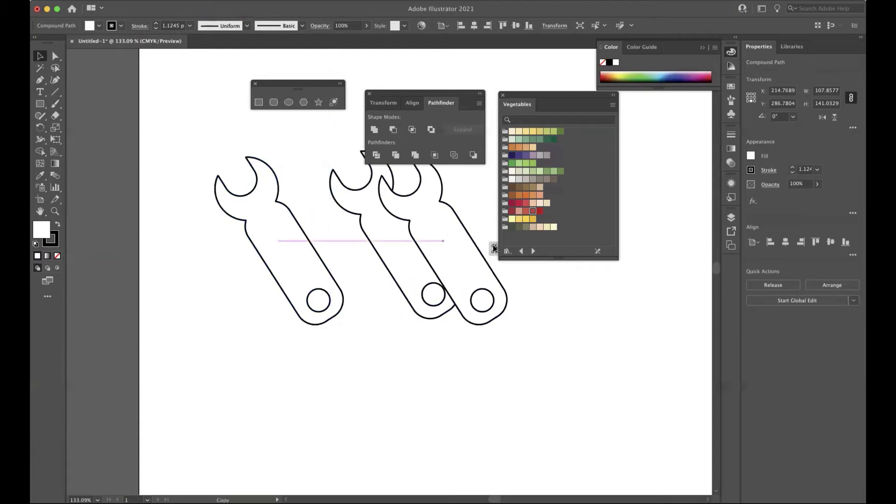
pyautogui.hotkey('ctrl', 'z')
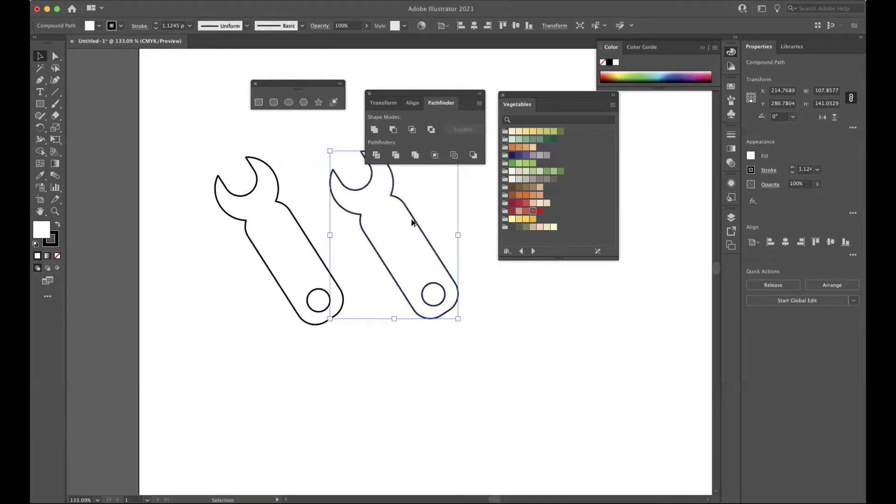
pyautogui.moveTo(413, 224)
pyautogui.keyDown('alt'); pyautogui.mouseDown()
pyautogui.moveTo(560, 325)
pyautogui.moveTo(570, 321)
pyautogui.mouseUp(); pyautogui.keyUp('alt')
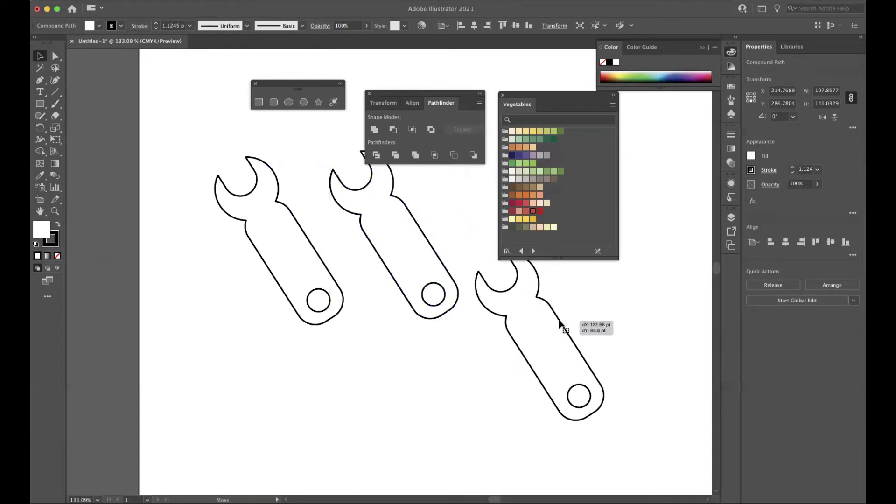
# Fill the rightmost wrench copy red, line it up with the others, and set its stroke to None
pyautogui.click(540, 211)
pyautogui.moveTo(543, 96); pyautogui.dragTo(688, 118)
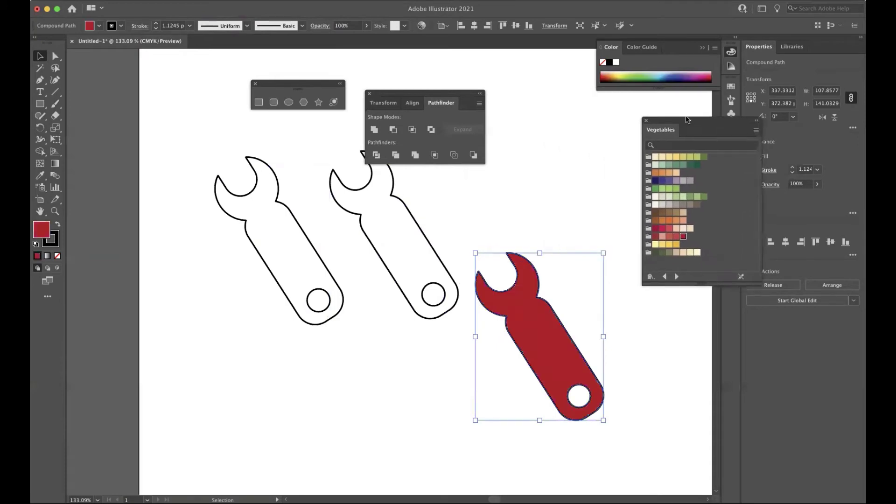
pyautogui.moveTo(538, 314)
pyautogui.mouseDown()
pyautogui.moveTo(549, 201)
pyautogui.moveTo(533, 221)
pyautogui.mouseUp()
pyautogui.click(121, 26)
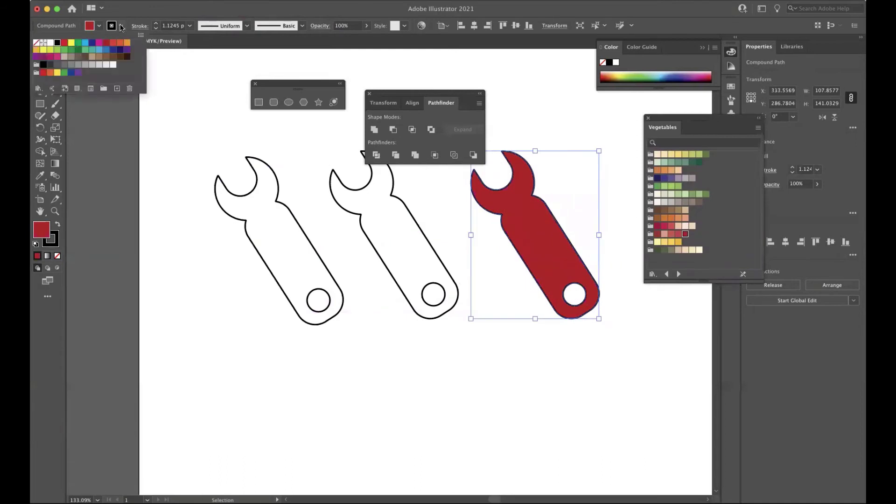
pyautogui.click(36, 43)
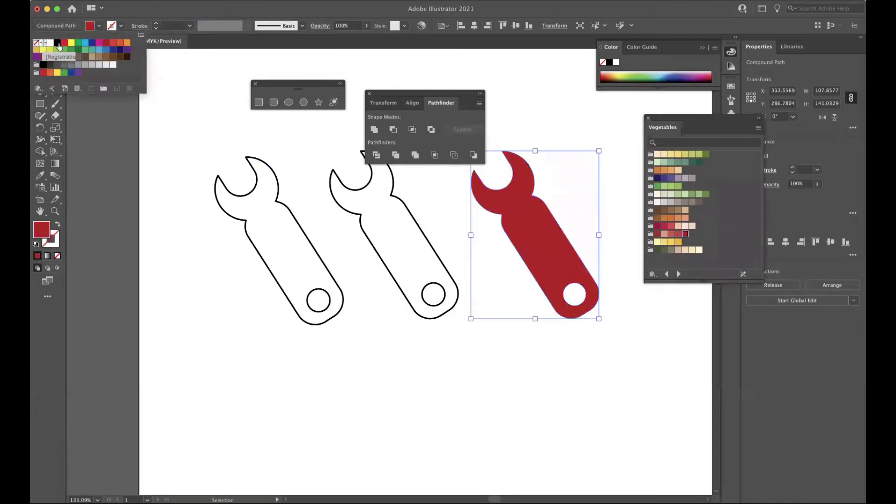
pyautogui.click(234, 136)
# Set the middle wrench outline to 1 pt and the left wrench outline to 3 pt
pyautogui.click(377, 240)
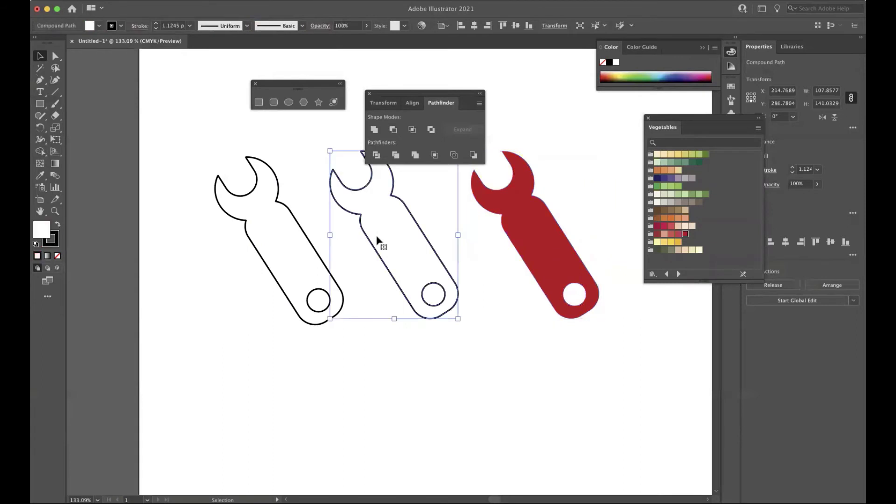
pyautogui.click(190, 25)
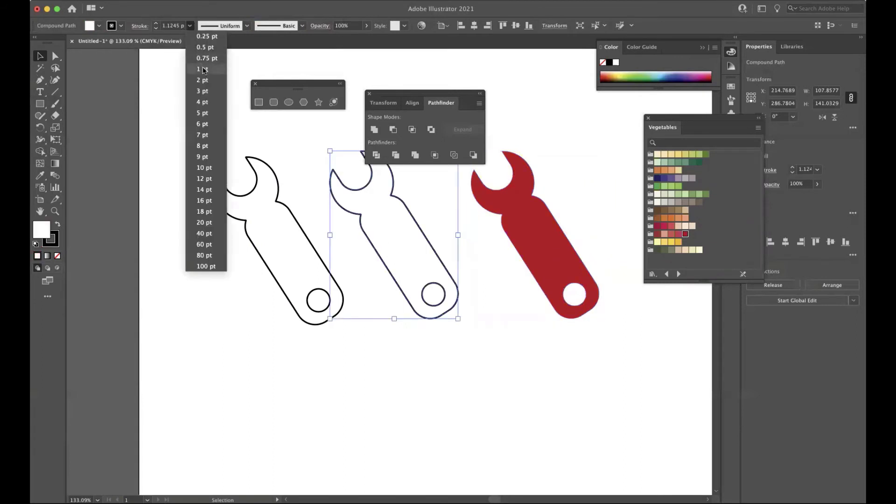
pyautogui.click(204, 69)
pyautogui.click(209, 169)
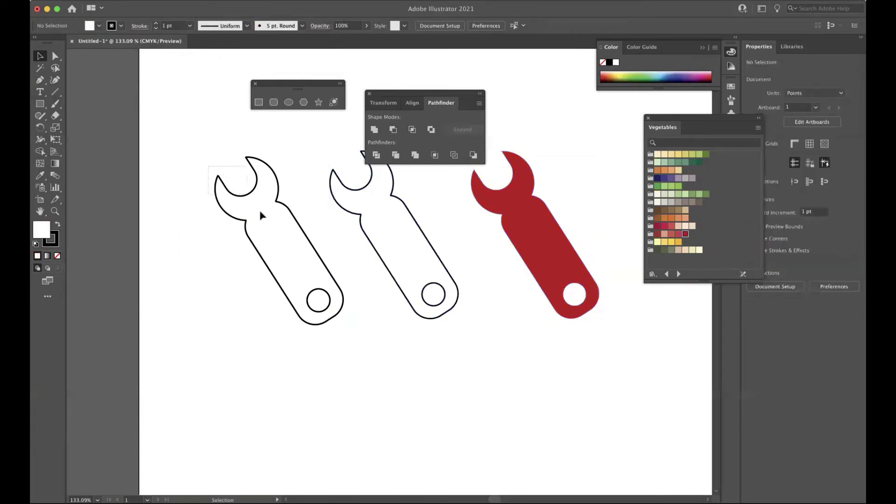
pyautogui.click(276, 236)
pyautogui.click(191, 26)
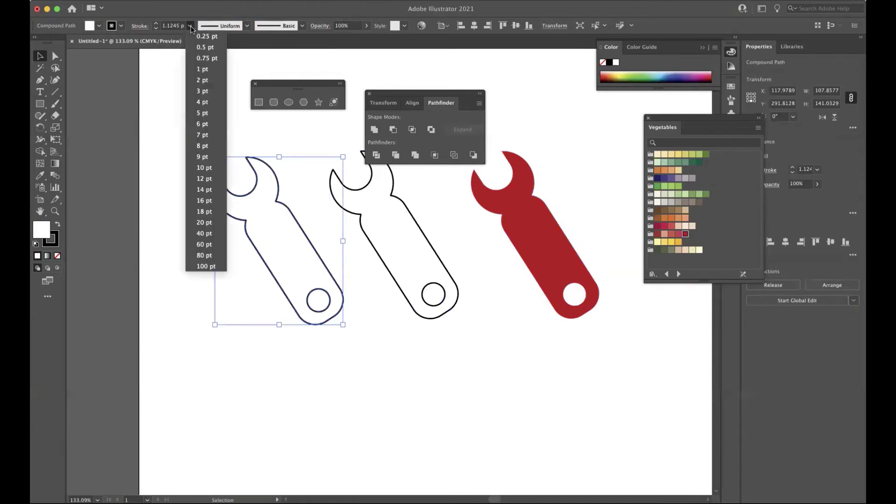
pyautogui.click(202, 91)
pyautogui.click(195, 111)
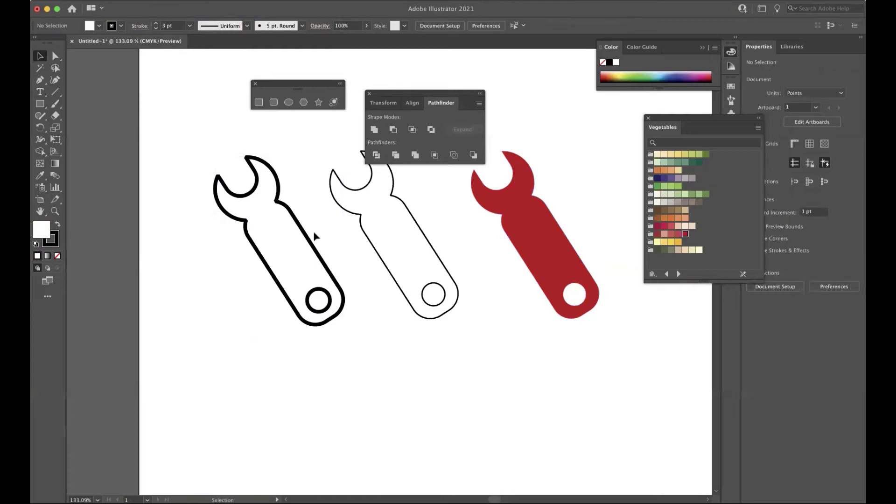
# Move the outlined wrenches up-left, then select and delete both of them
pyautogui.moveTo(305, 238); pyautogui.dragTo(249, 188)
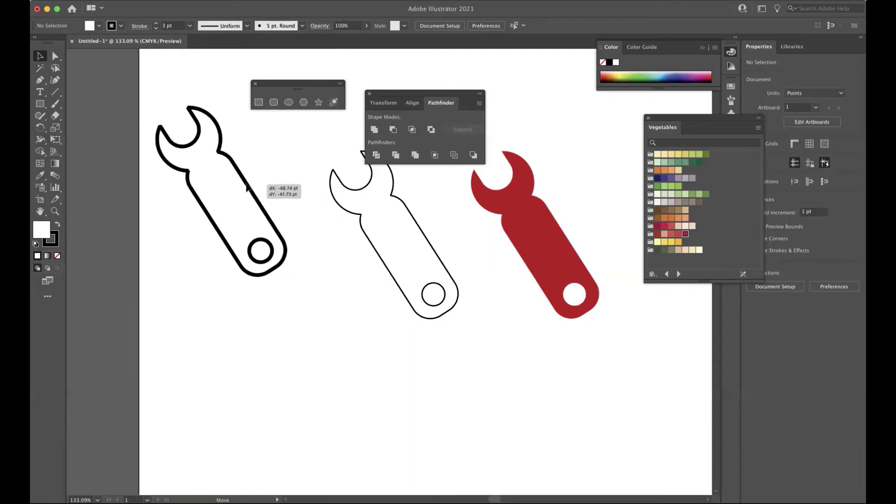
pyautogui.moveTo(359, 218); pyautogui.dragTo(288, 158)
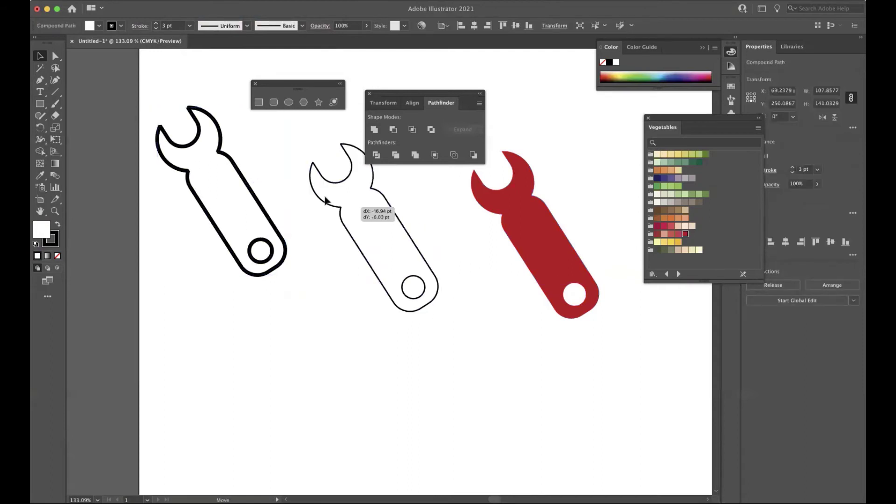
pyautogui.click(549, 277)
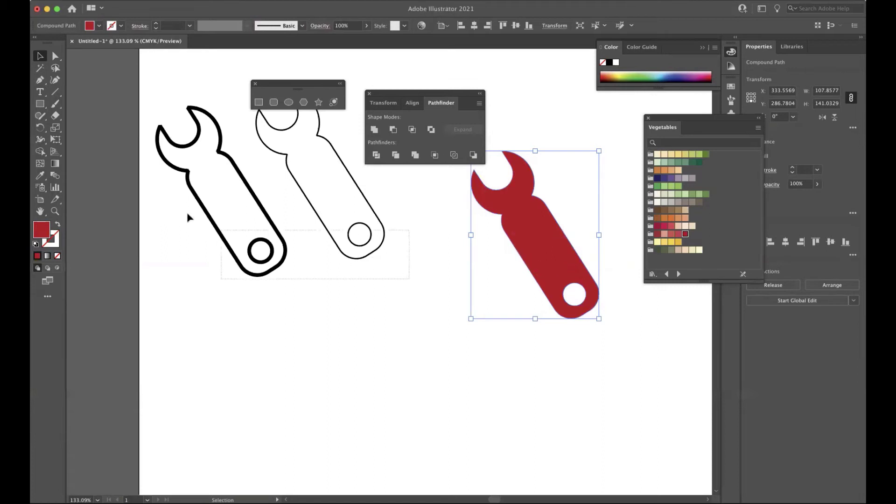
pyautogui.moveTo(408, 282); pyautogui.dragTo(188, 216)
pyautogui.press('Delete')
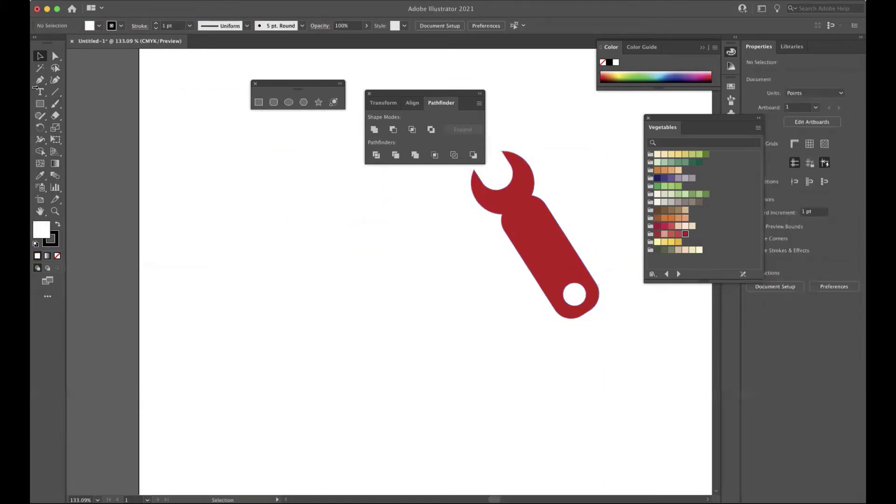
# Draw a large circle centred on the red wrench
pyautogui.click(288, 102)
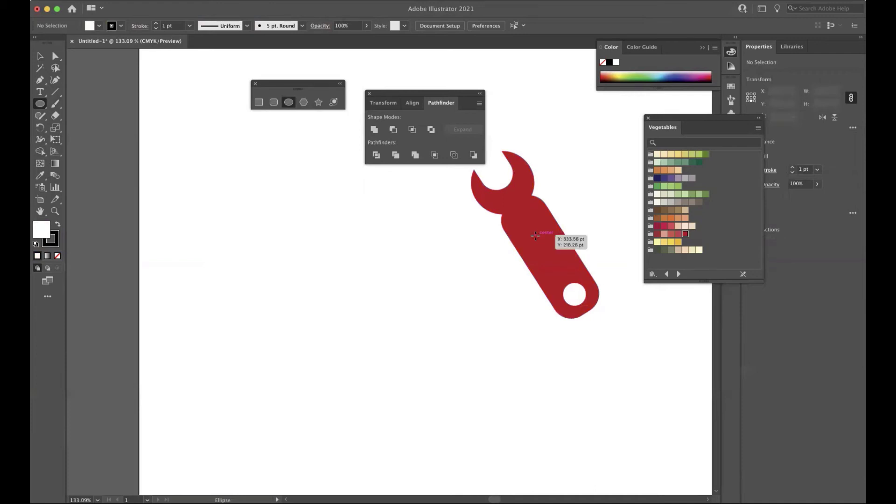
pyautogui.moveTo(535, 235); pyautogui.dragTo(638, 340)
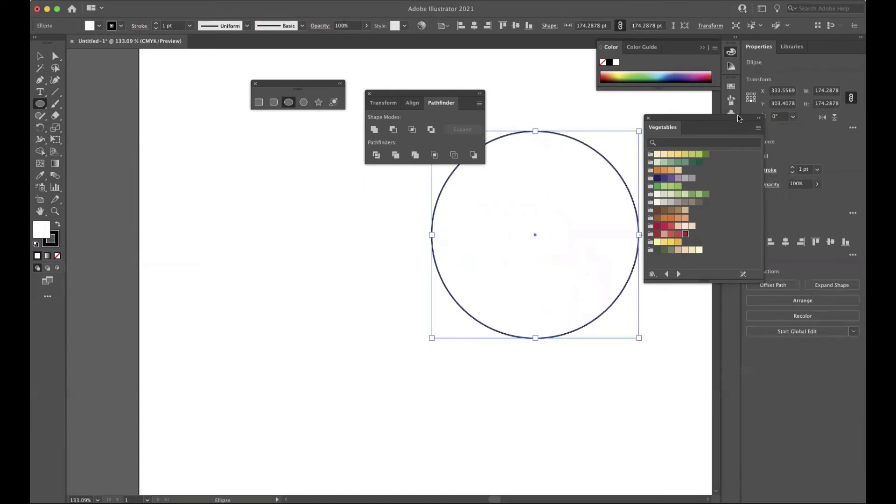
pyautogui.moveTo(691, 122); pyautogui.dragTo(355, 148)
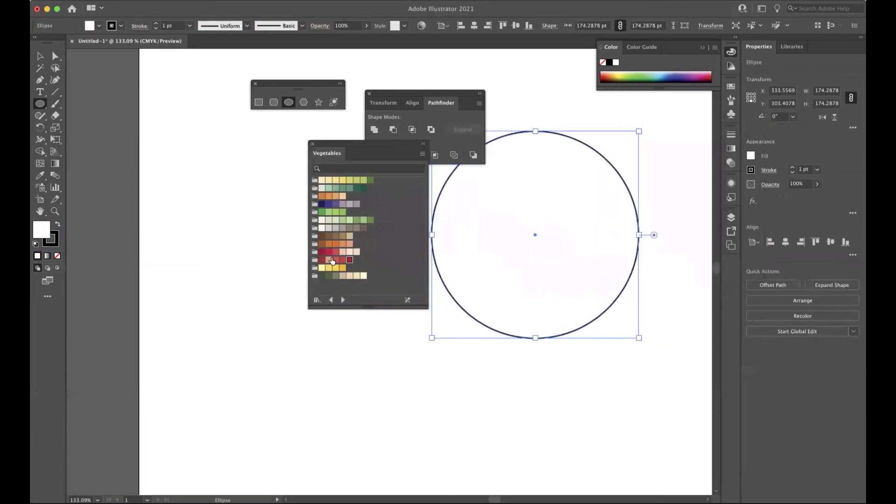
# Give the circle a salmon fill and a 3 pt dark red outline
pyautogui.click(328, 260)
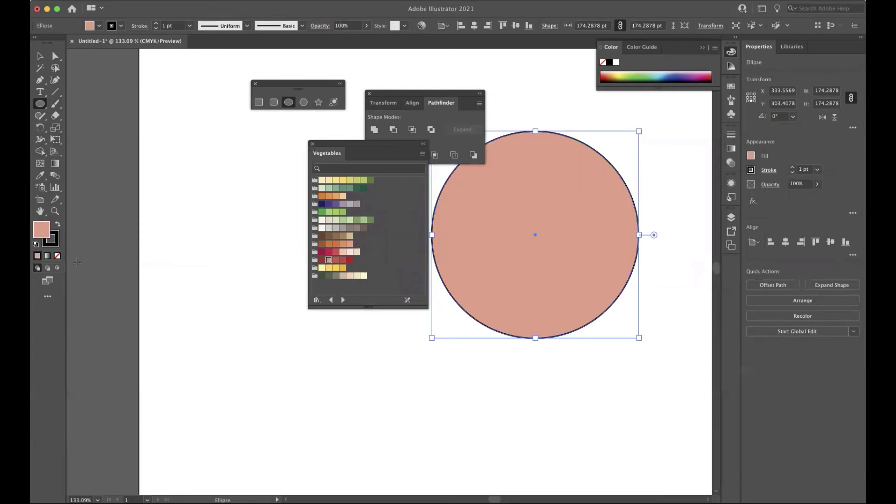
pyautogui.click(54, 243)
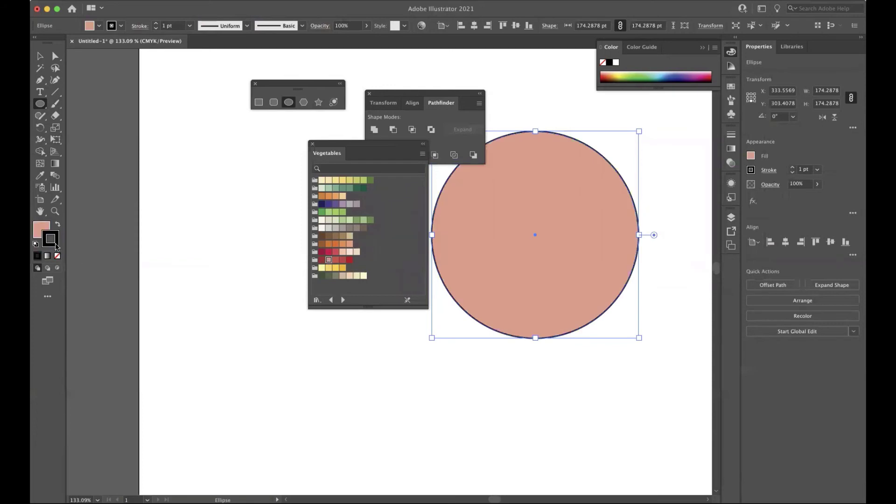
pyautogui.click(349, 259)
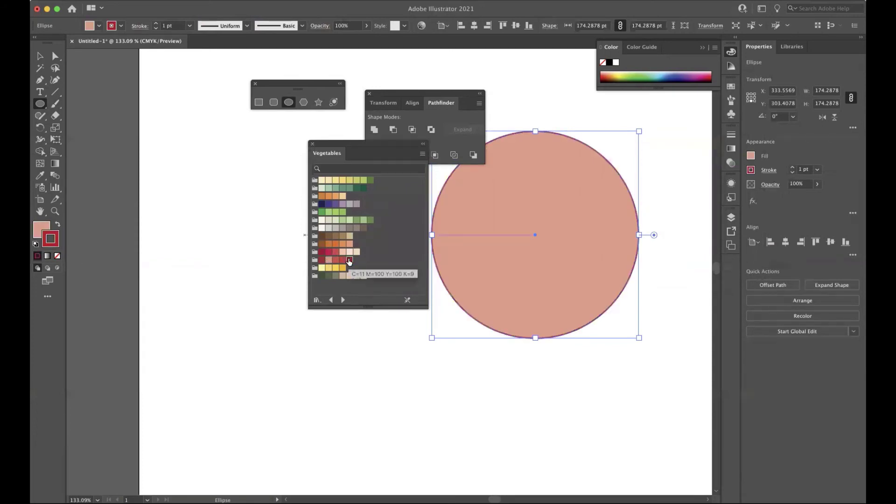
pyautogui.click(155, 23)
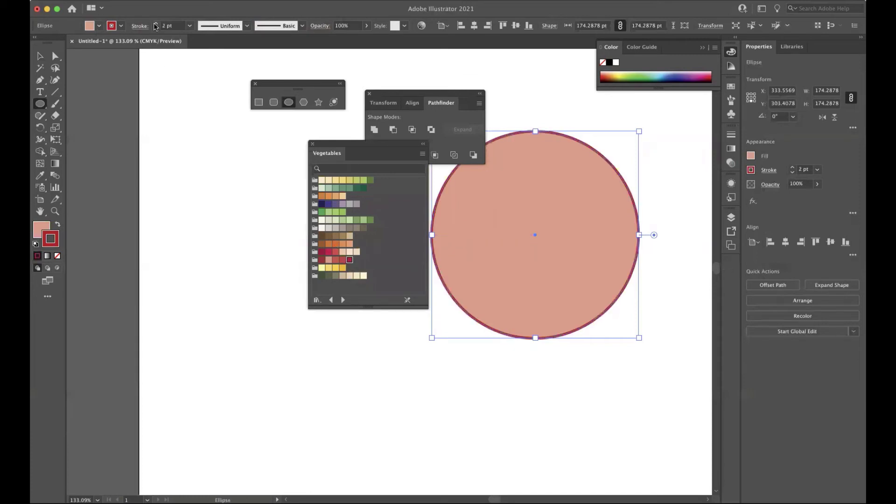
pyautogui.click(40, 56)
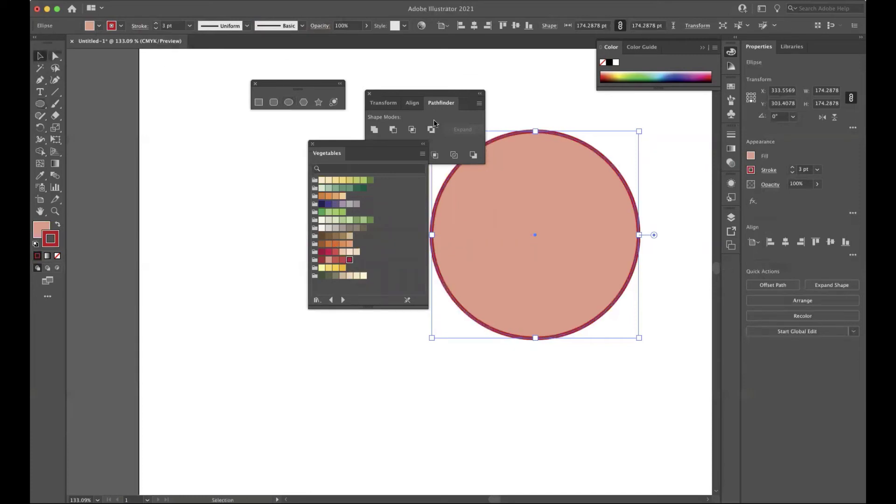
pyautogui.click(149, 0)
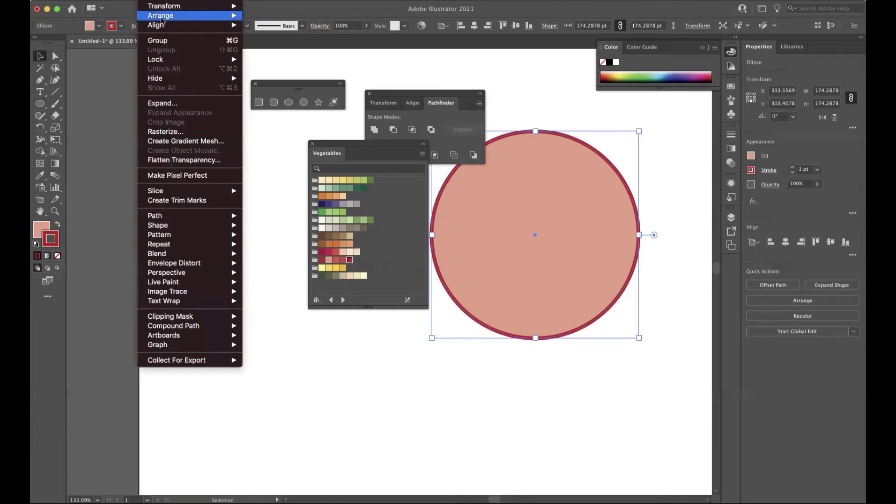
# Send the pink circle behind the wrench and group the two together
pyautogui.moveTo(161, 15)
pyautogui.click(275, 45)
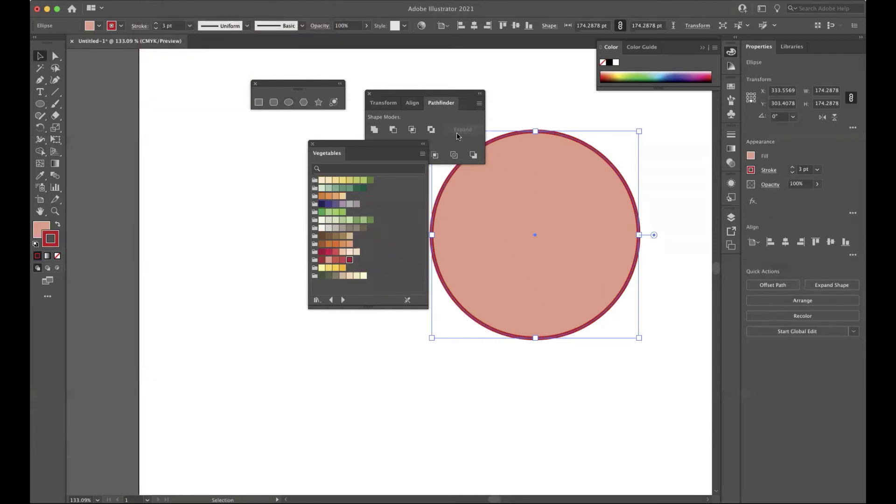
pyautogui.moveTo(587, 115); pyautogui.dragTo(515, 291)
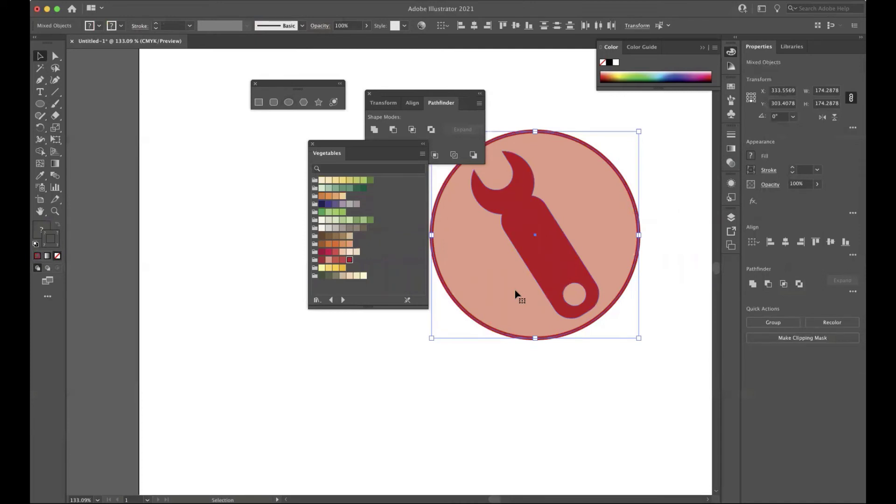
pyautogui.press('a')
pyautogui.press('super+g')
pyautogui.press('v')
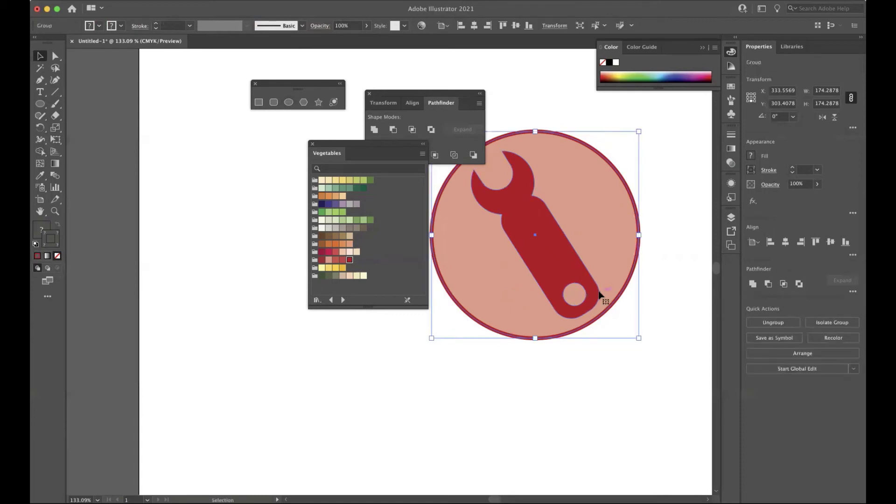
# Shrink the wrench icon to about 109 pt wide and move it to the page's top-left
pyautogui.moveTo(639, 338); pyautogui.dragTo(646, 329)
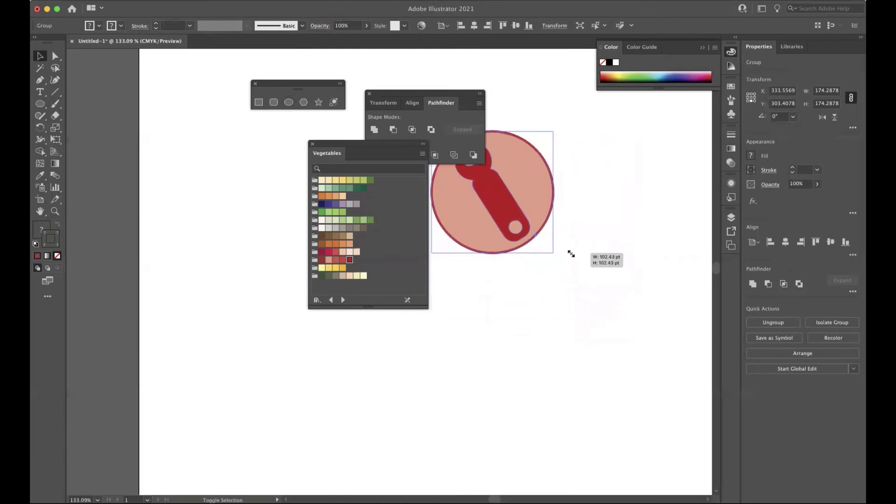
pyautogui.moveTo(646, 330); pyautogui.dragTo(565, 262)
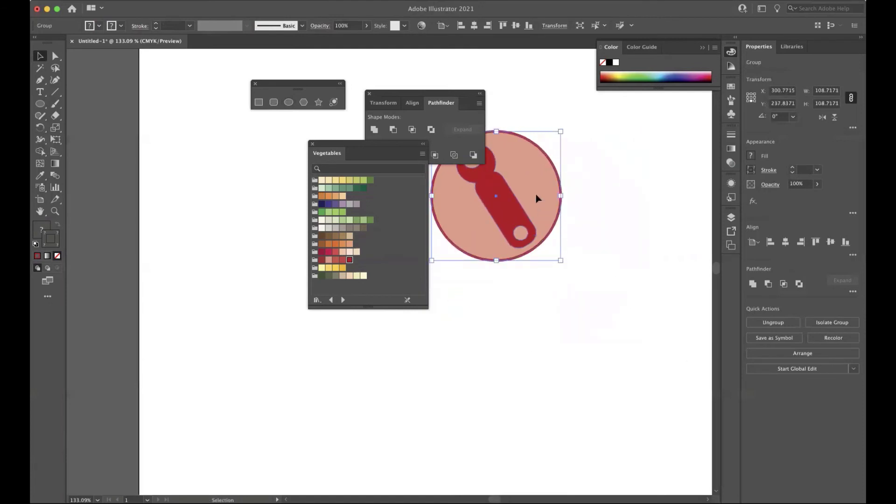
pyautogui.moveTo(553, 200)
pyautogui.mouseDown()
pyautogui.moveTo(265, 128)
pyautogui.moveTo(277, 136)
pyautogui.mouseUp()
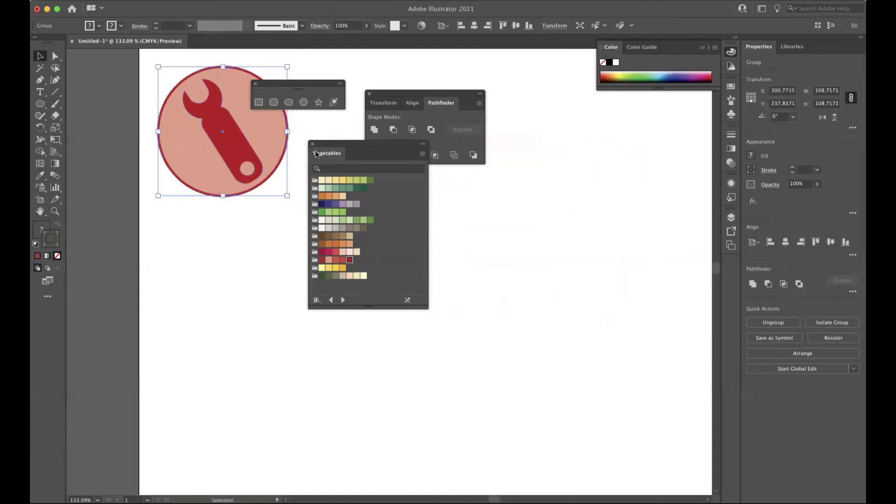
pyautogui.moveTo(329, 148); pyautogui.dragTo(600, 129)
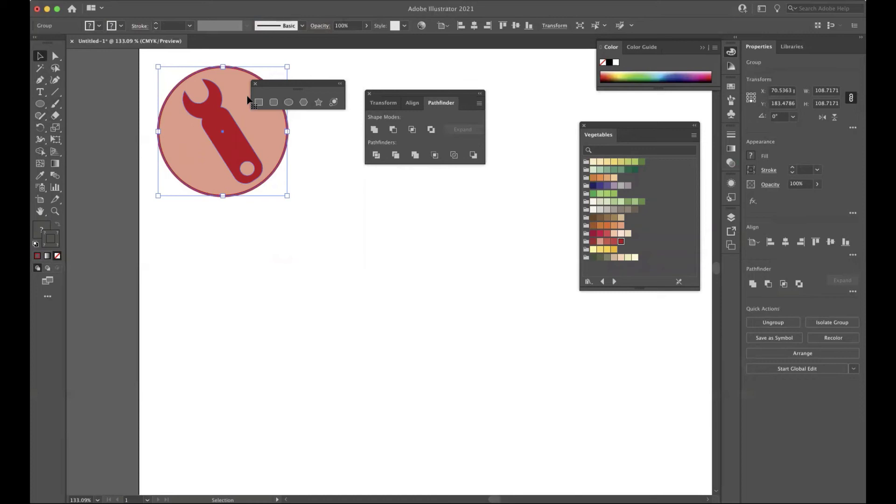
# Draw a small light-bulb circle with a white fill and a black outline
pyautogui.click(288, 102)
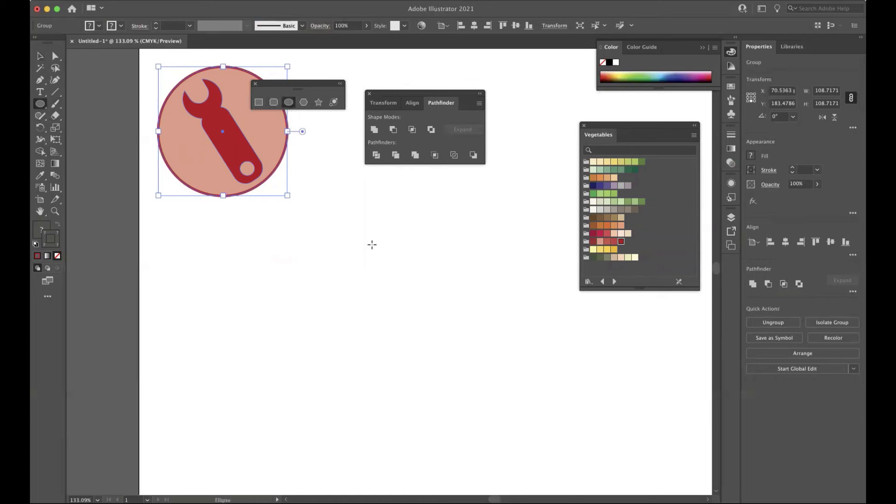
pyautogui.moveTo(372, 244); pyautogui.dragTo(419, 288)
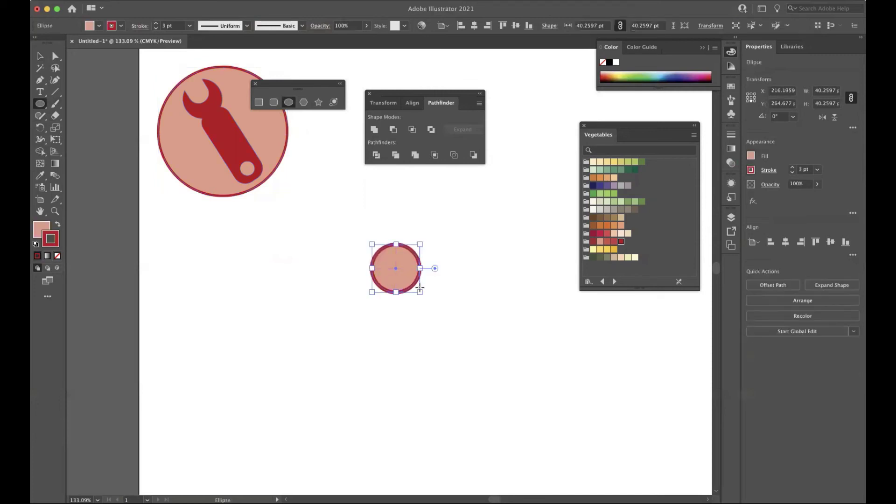
pyautogui.click(99, 26)
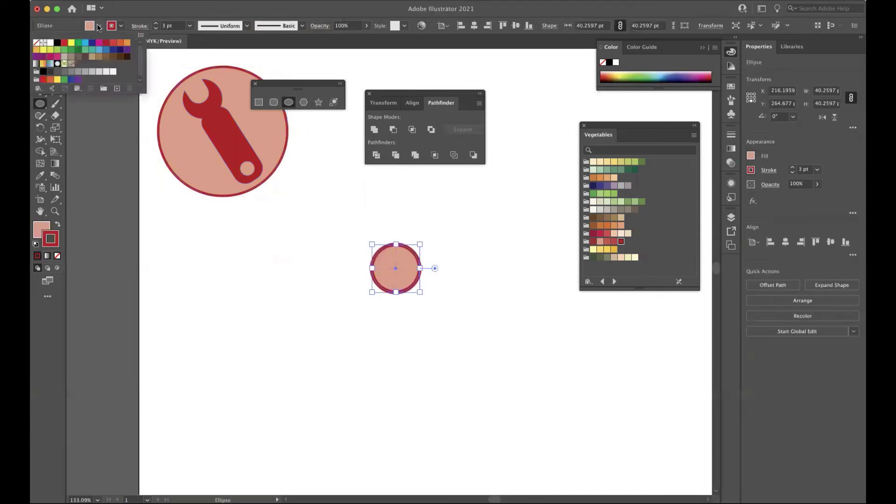
pyautogui.click(50, 42)
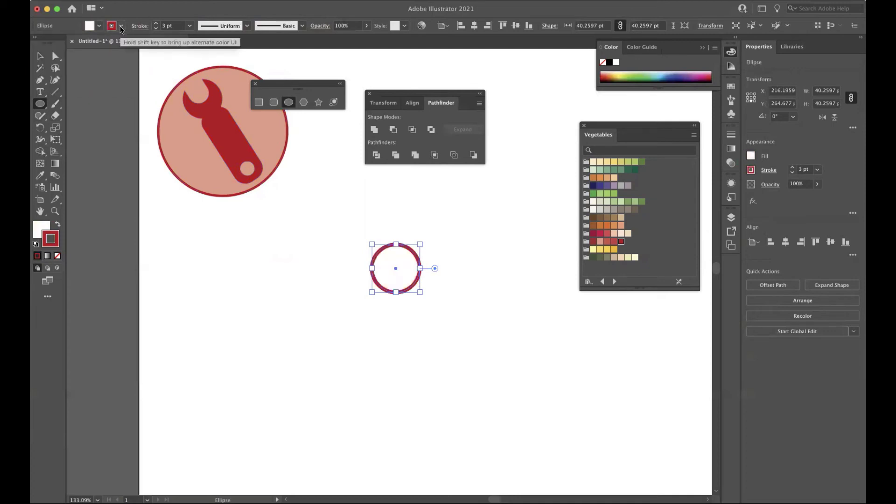
pyautogui.click(57, 43)
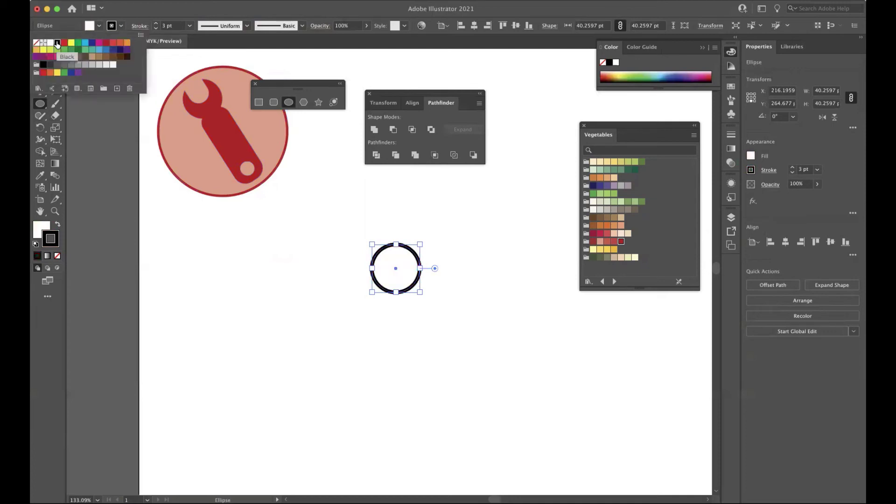
pyautogui.click(232, 14)
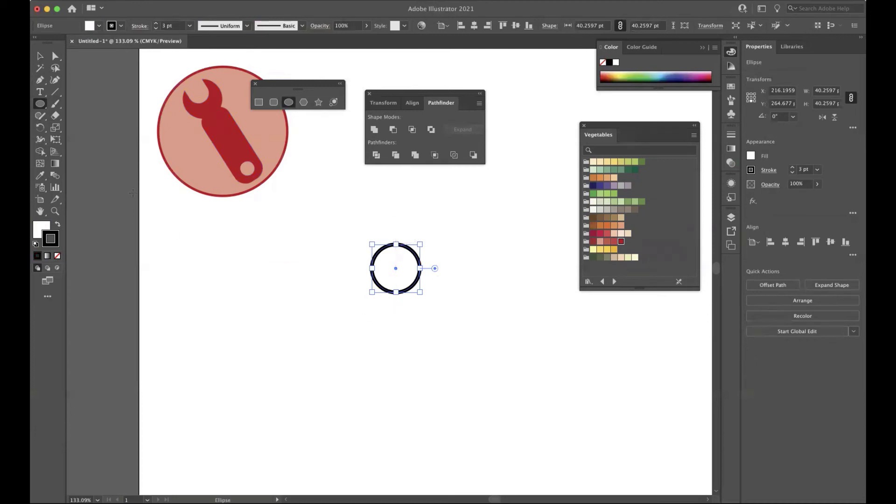
pyautogui.click(55, 92)
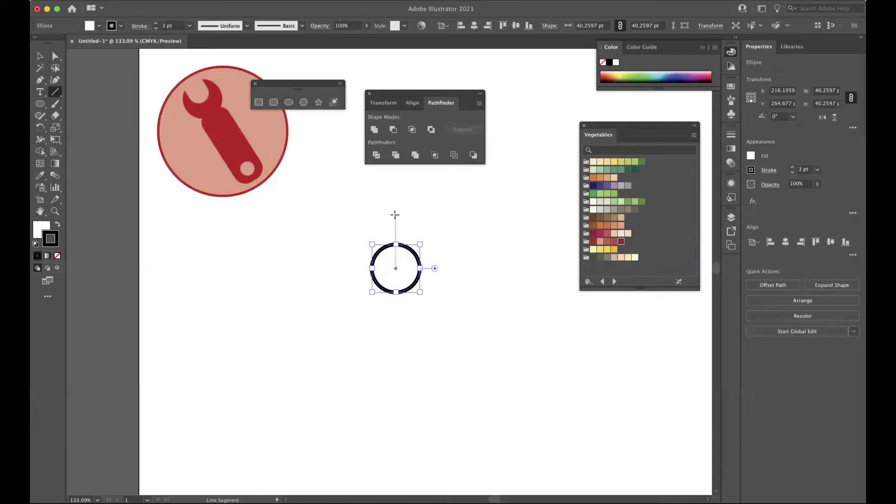
# Draw a vertical line above the small circle and extend its bottom end to the circle's centre
pyautogui.moveTo(395, 215); pyautogui.dragTo(396, 264)
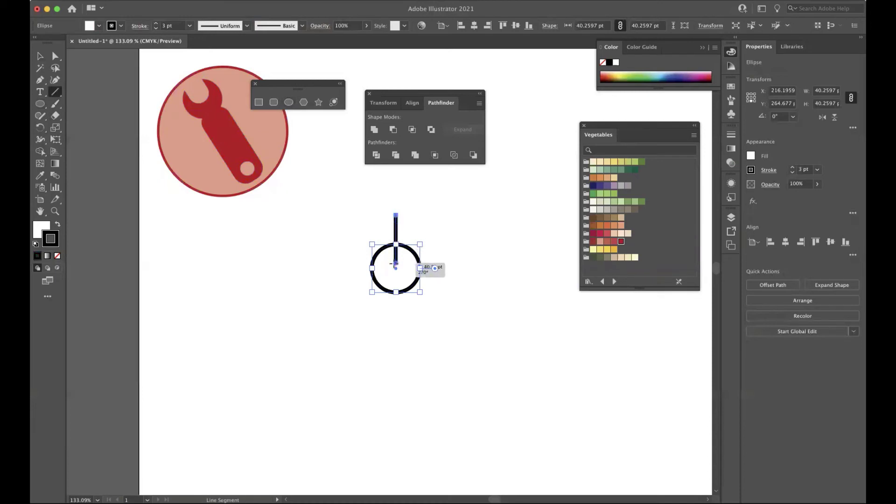
pyautogui.moveTo(395, 263); pyautogui.dragTo(396, 258)
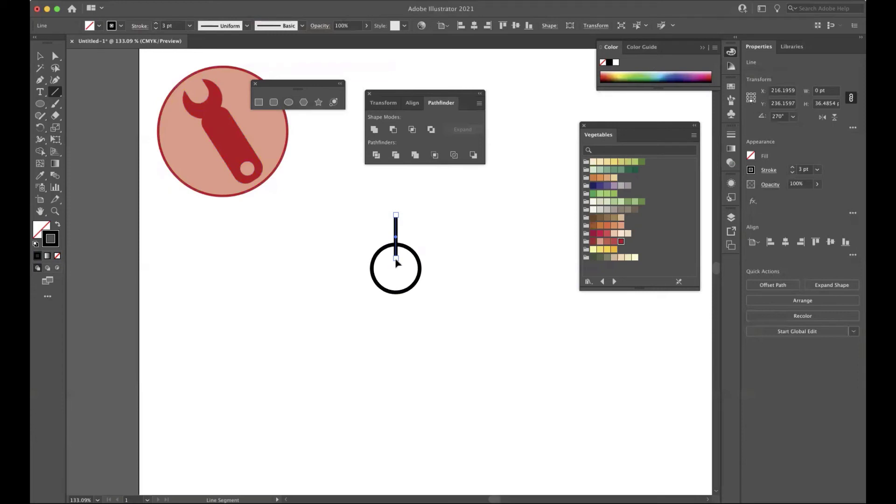
pyautogui.click(41, 56)
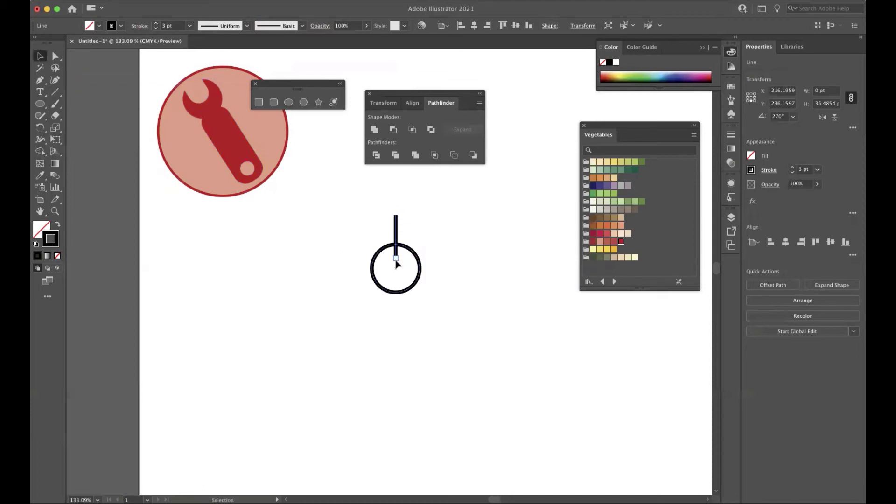
pyautogui.moveTo(396, 261); pyautogui.dragTo(396, 270)
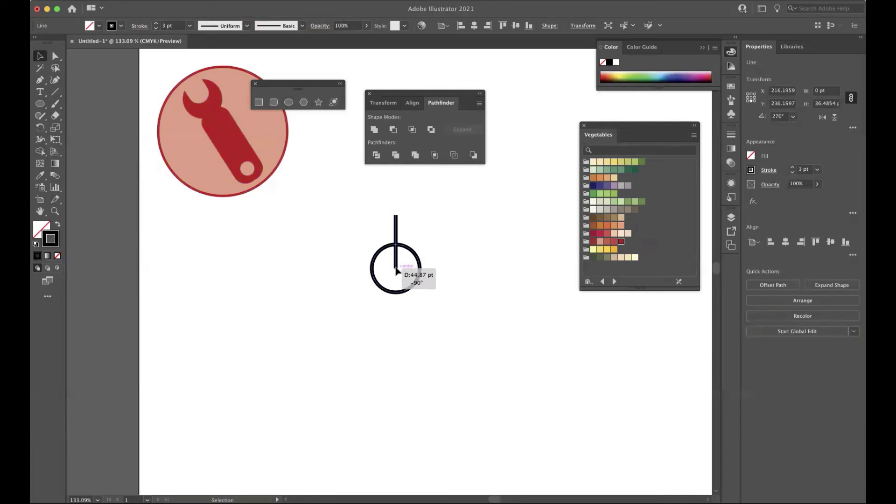
pyautogui.moveTo(396, 270); pyautogui.dragTo(396, 270)
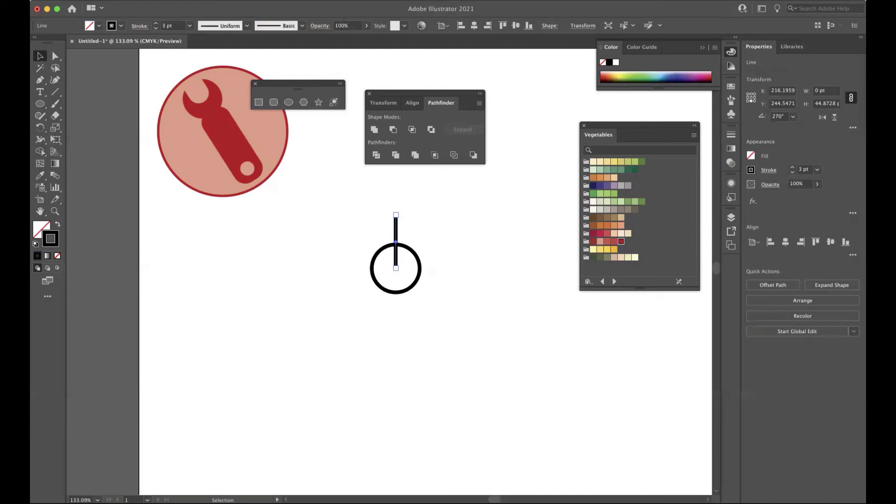
pyautogui.click(149, 0)
pyautogui.moveTo(164, 6)
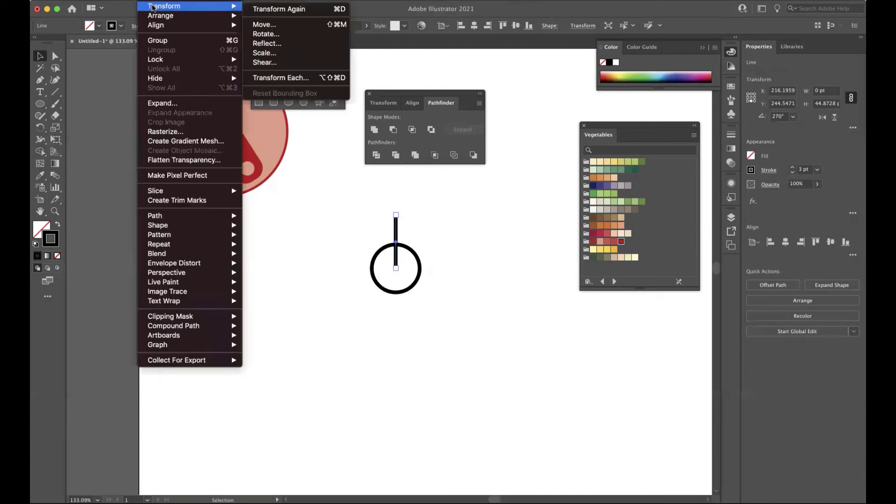
pyautogui.click(258, 34)
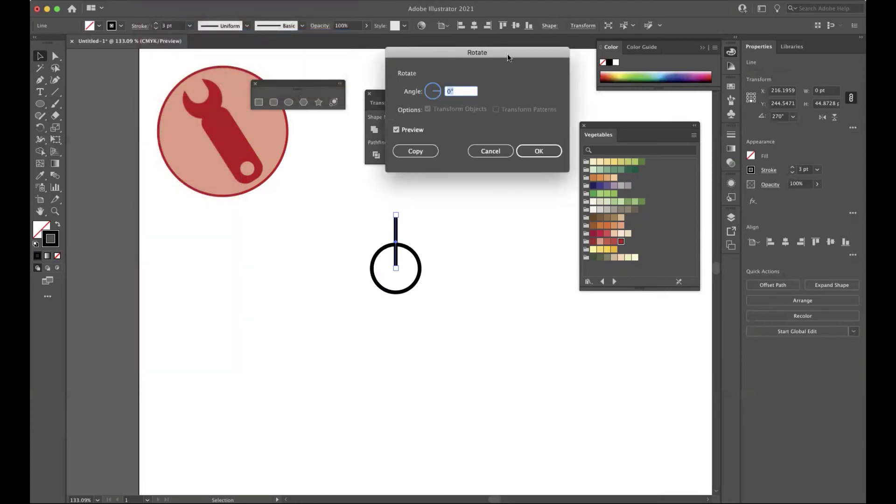
pyautogui.moveTo(508, 57); pyautogui.dragTo(555, 121)
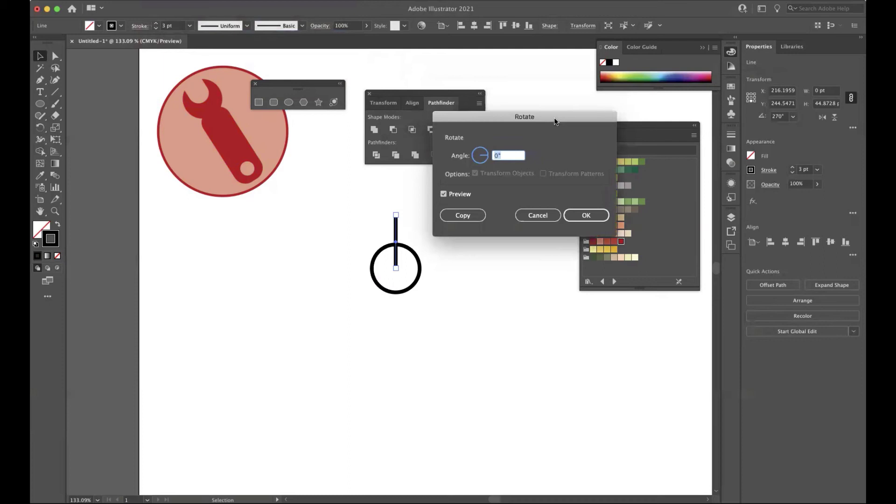
pyautogui.write('3')
pyautogui.write('60/')
pyautogui.write('12')
pyautogui.click(444, 194)
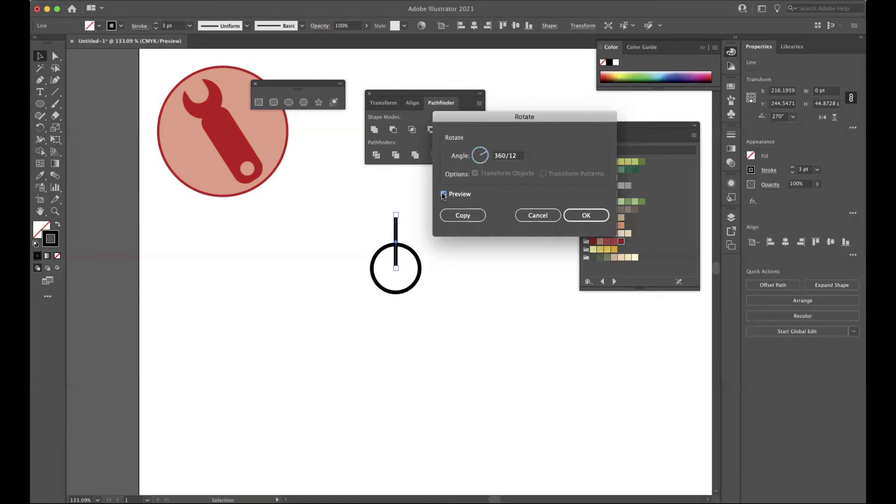
pyautogui.click(444, 194)
pyautogui.click(444, 194)
pyautogui.click(443, 194)
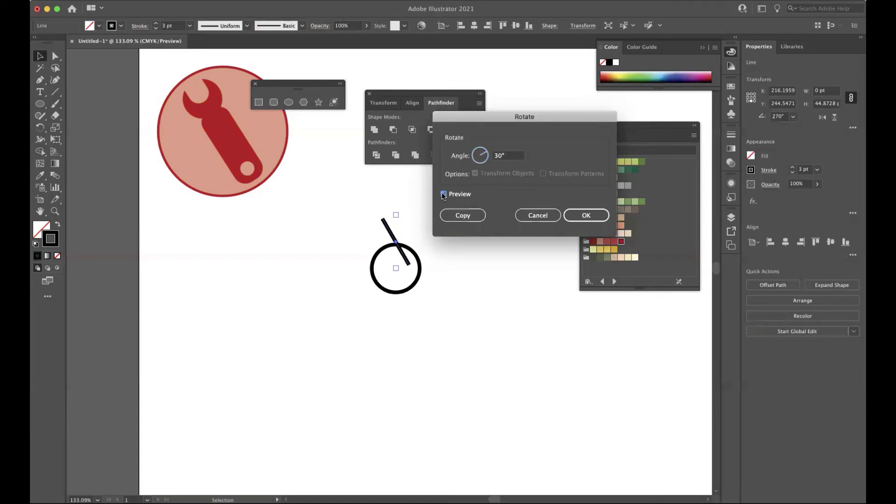
pyautogui.click(444, 194)
pyautogui.click(543, 216)
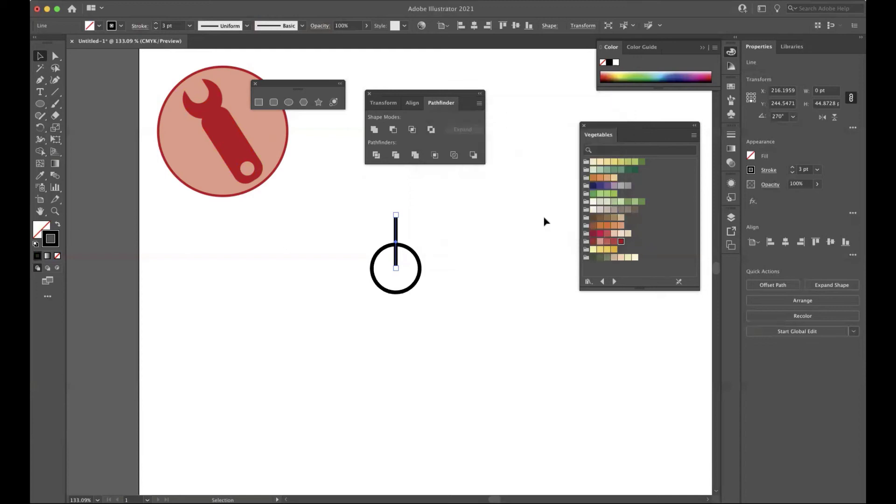
pyautogui.click(40, 128)
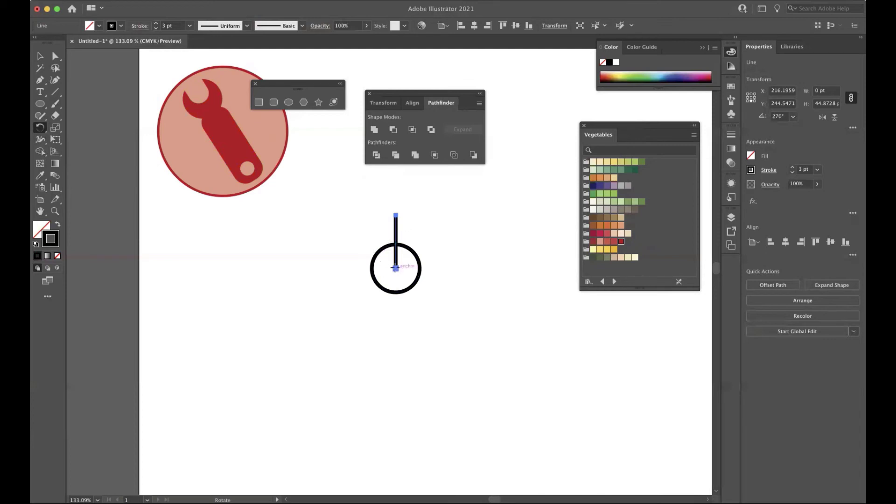
# Copy the line at 360/12 (30°) around the circle centre, then repeat twice with Cmd+D
pyautogui.keyDown('alt'); pyautogui.click(395, 269); pyautogui.keyUp('alt')
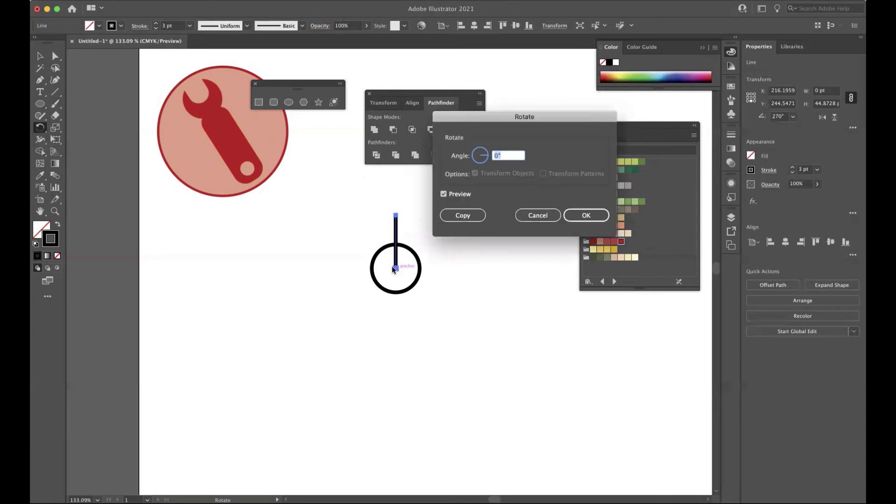
pyautogui.write('36')
pyautogui.write('0/1')
pyautogui.write('2')
pyautogui.click(443, 194)
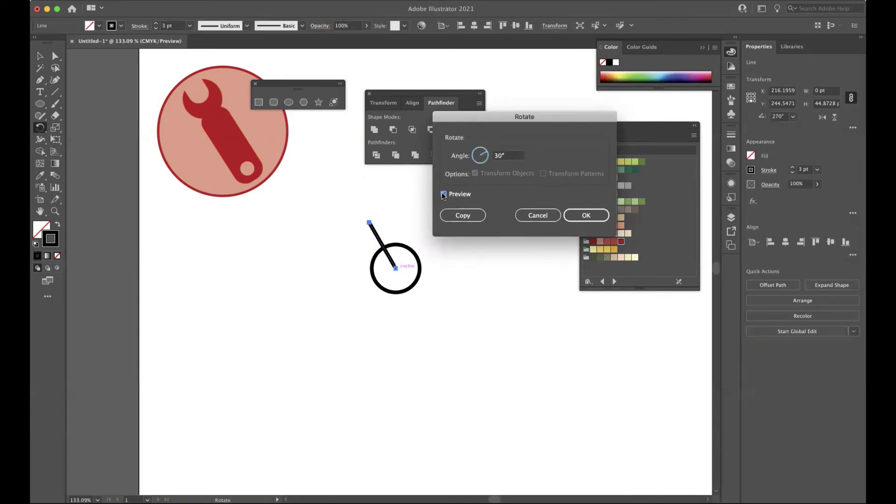
pyautogui.click(443, 194)
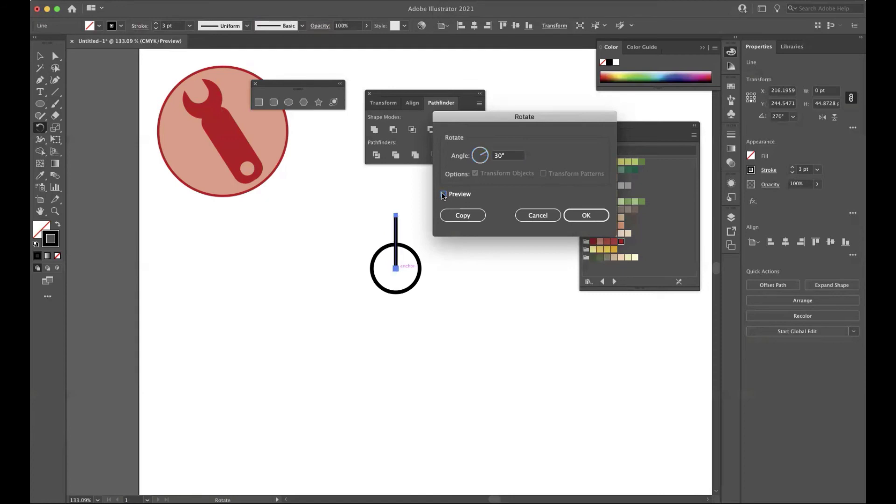
pyautogui.click(457, 211)
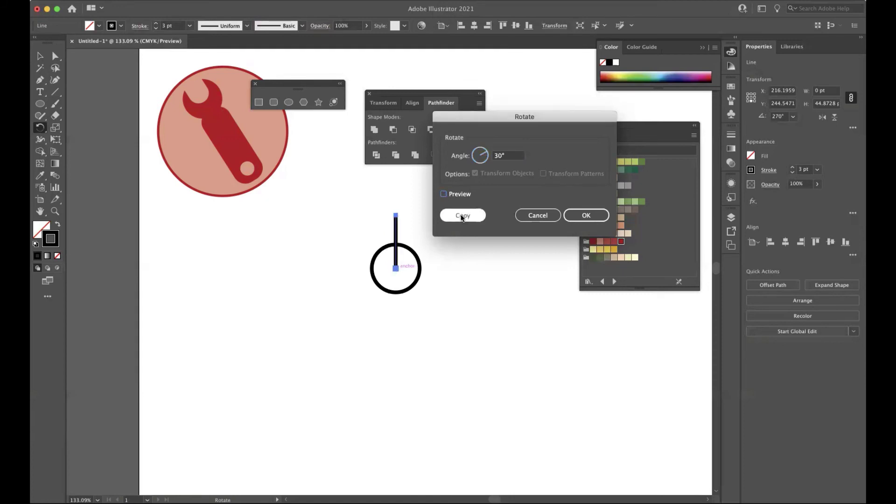
pyautogui.click(461, 216)
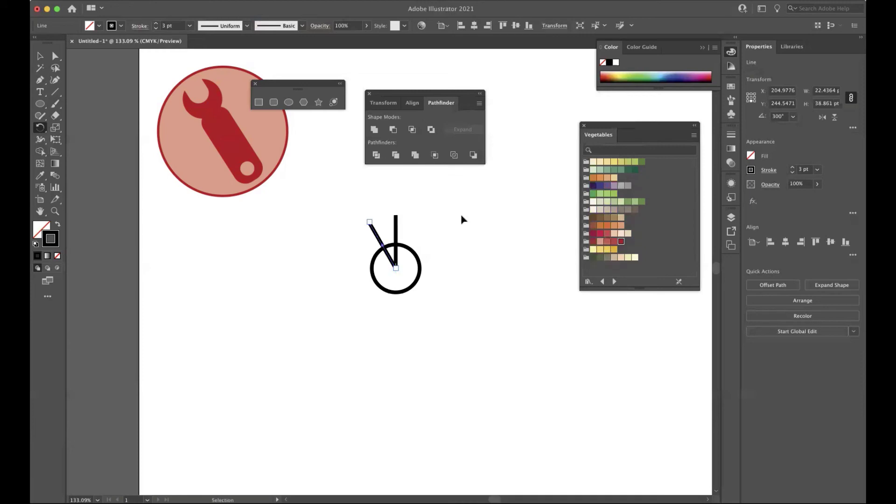
pyautogui.press('super+d')
pyautogui.press('super+d')
pyautogui.press('super+d')
pyautogui.press('super+d')
pyautogui.press('super+d')
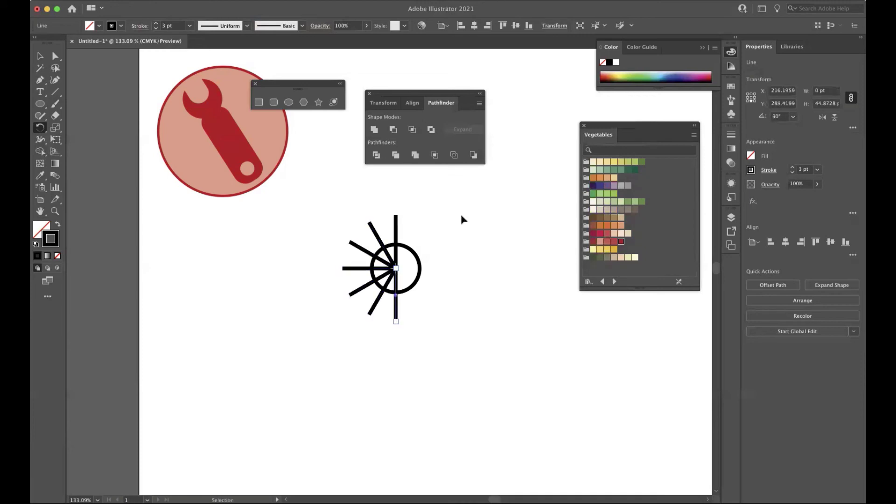
pyautogui.press('super+d')
pyautogui.press('super+d')
pyautogui.press('super+d')
pyautogui.press('super+d')
pyautogui.press('super+d')
pyautogui.press('super+d')
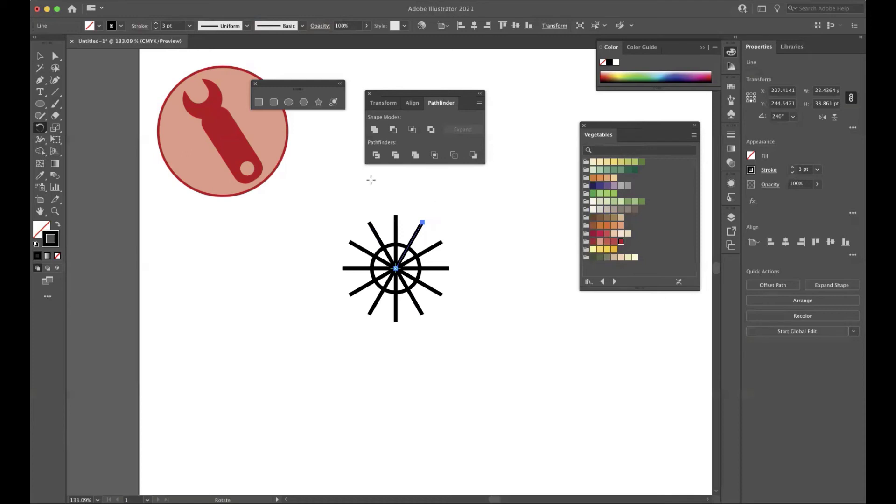
# Select all lines and the circle, then Shape Builder-delete the lower spoke pieces
pyautogui.click(39, 56)
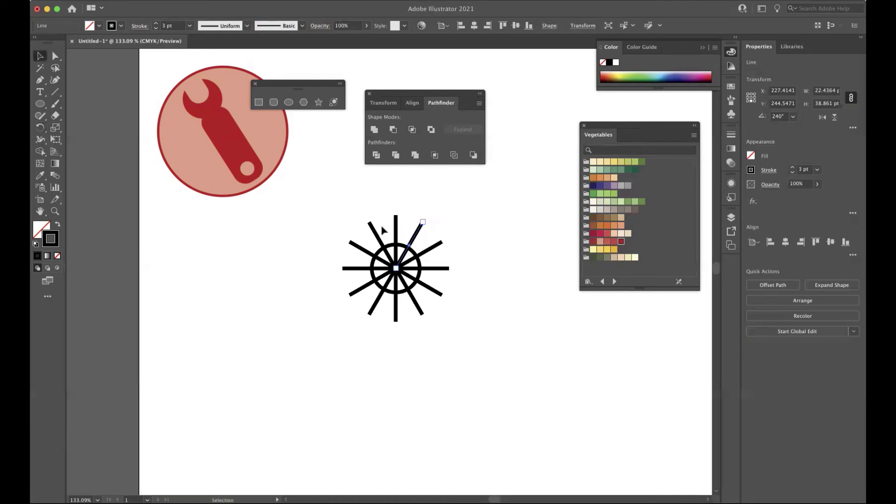
pyautogui.moveTo(326, 210); pyautogui.dragTo(463, 342)
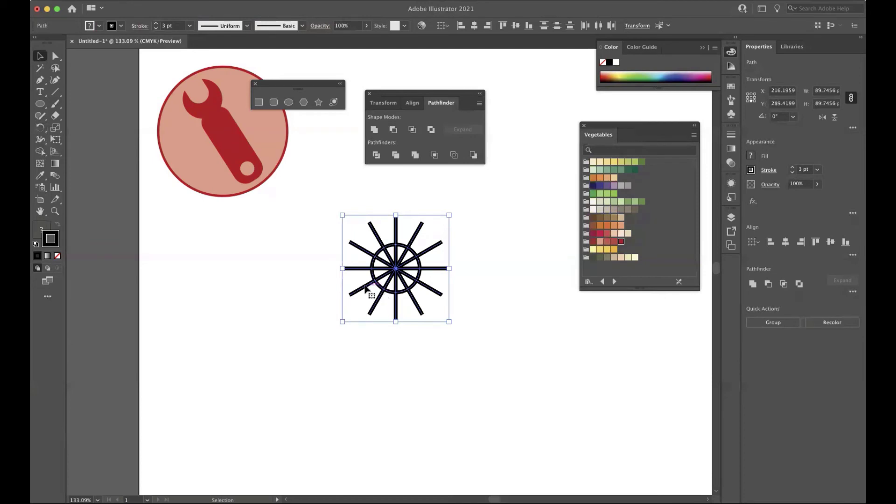
pyautogui.click(40, 151)
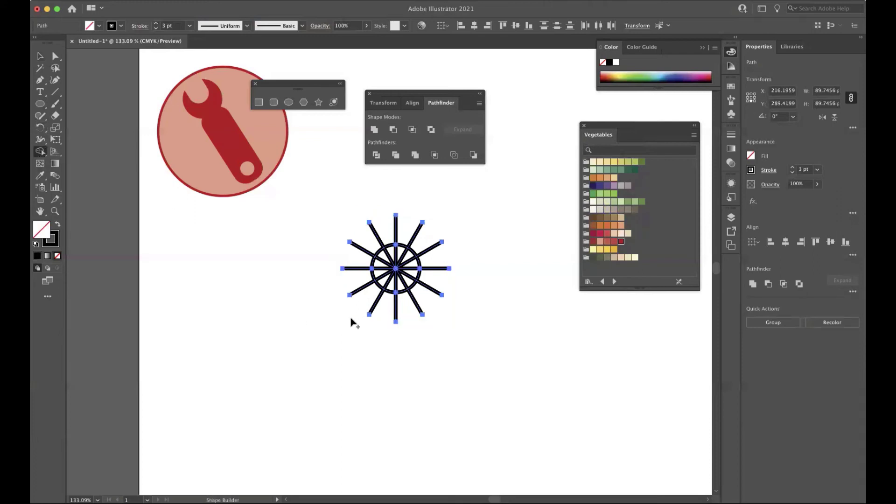
pyautogui.keyDown('alt'); pyautogui.click(377, 303); pyautogui.keyUp('alt')
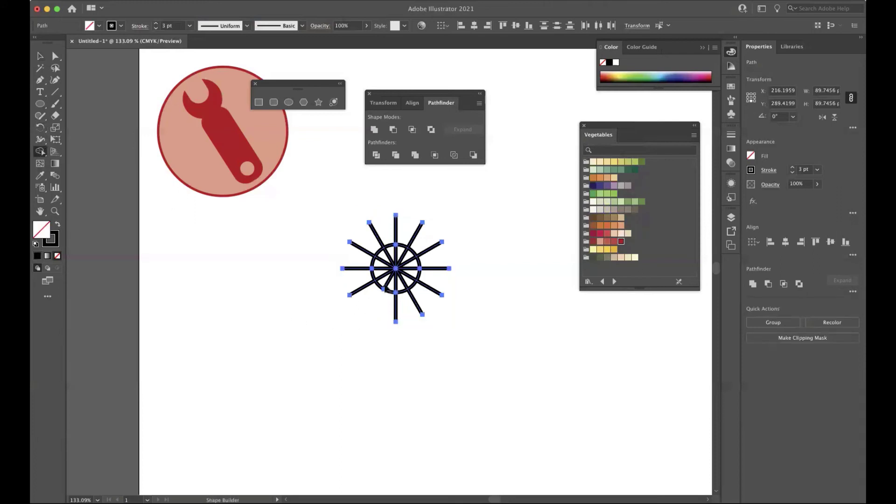
pyautogui.keyDown('alt'); pyautogui.click(396, 309); pyautogui.keyUp('alt')
pyautogui.keyDown('alt'); pyautogui.click(397, 282); pyautogui.keyUp('alt')
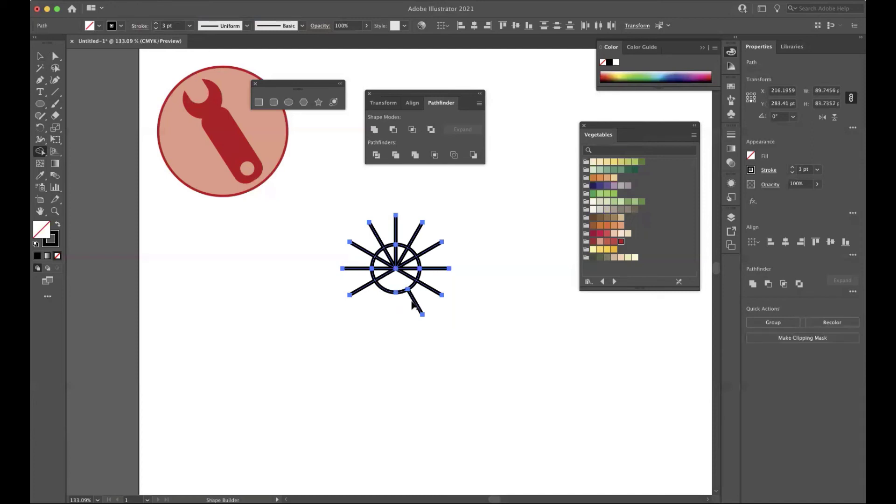
pyautogui.keyDown('alt'); pyautogui.click(414, 304); pyautogui.keyUp('alt')
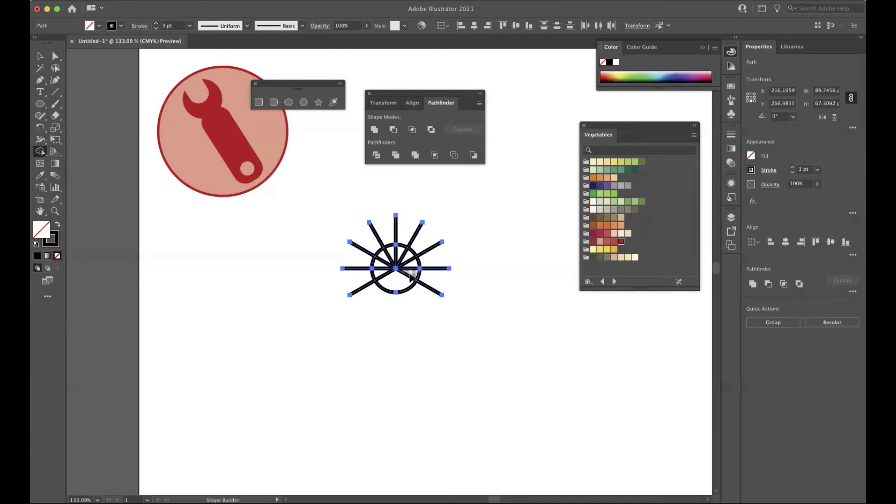
# Delete the remaining ray segments inside the circle and merge the leftover sun pieces
pyautogui.keyDown('alt'); pyautogui.click(407, 275); pyautogui.keyUp('alt')
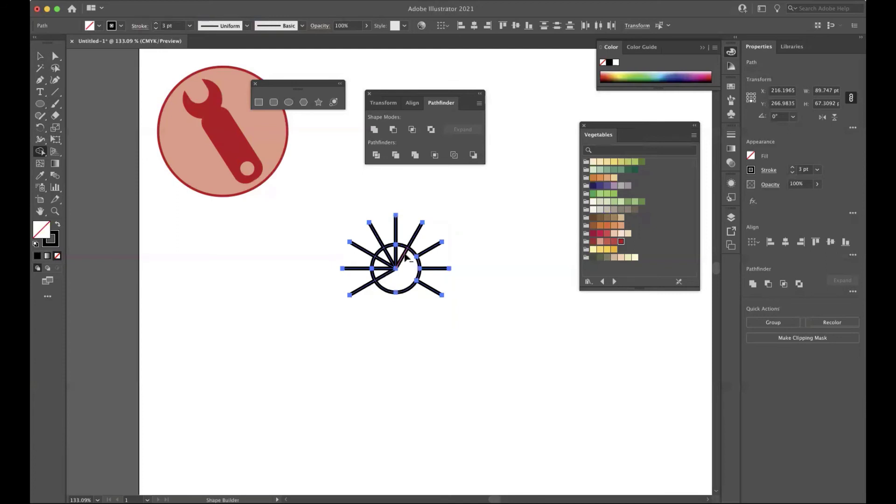
pyautogui.keyDown('alt'); pyautogui.click(405, 256); pyautogui.keyUp('alt')
pyautogui.keyDown('alt'); pyautogui.click(395, 255); pyautogui.keyUp('alt')
pyautogui.keyDown('alt'); pyautogui.click(390, 257); pyautogui.keyUp('alt')
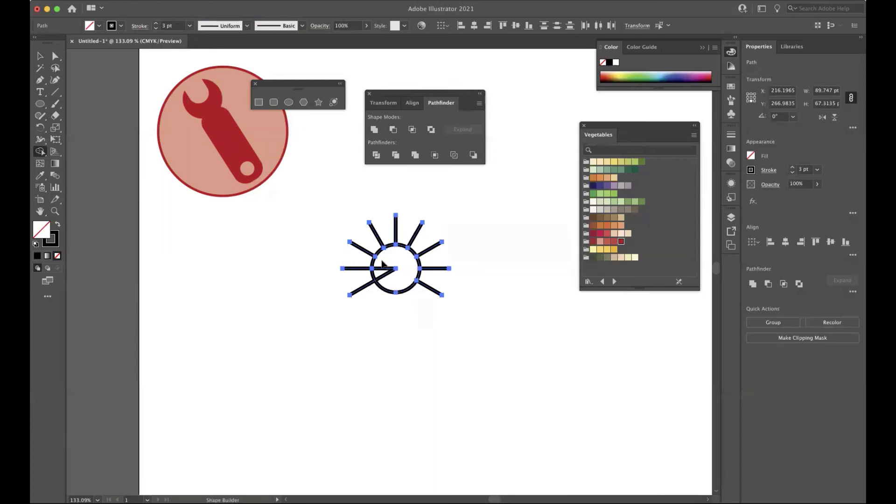
pyautogui.keyDown('alt'); pyautogui.click(381, 269); pyautogui.keyUp('alt')
pyautogui.keyDown('alt'); pyautogui.click(382, 277); pyautogui.keyUp('alt')
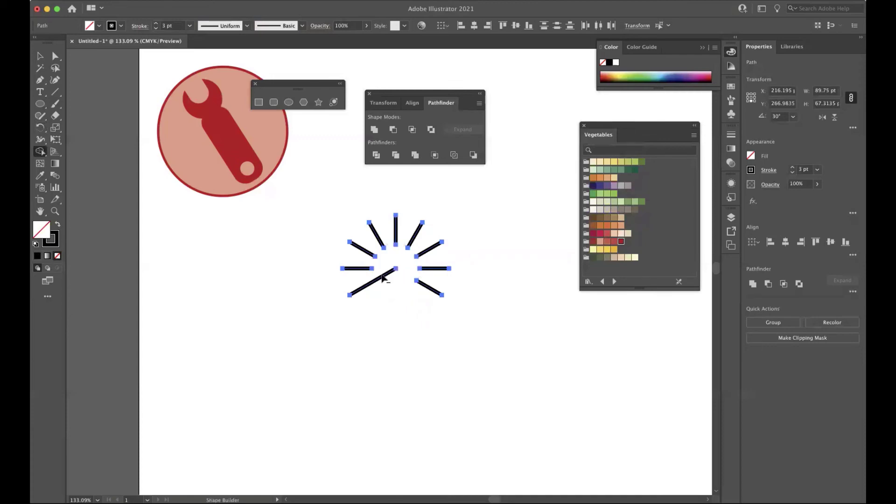
pyautogui.hotkey('ctrl', 'z')
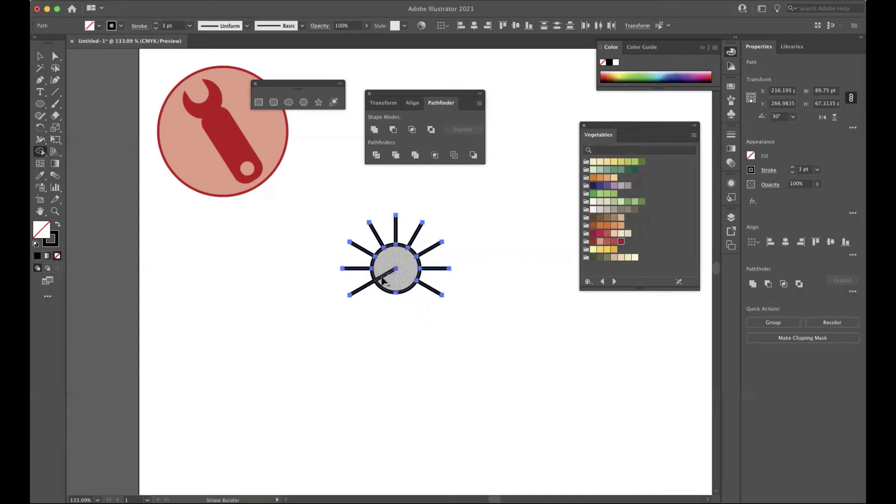
pyautogui.keyDown('alt'); pyautogui.click(382, 278); pyautogui.keyUp('alt')
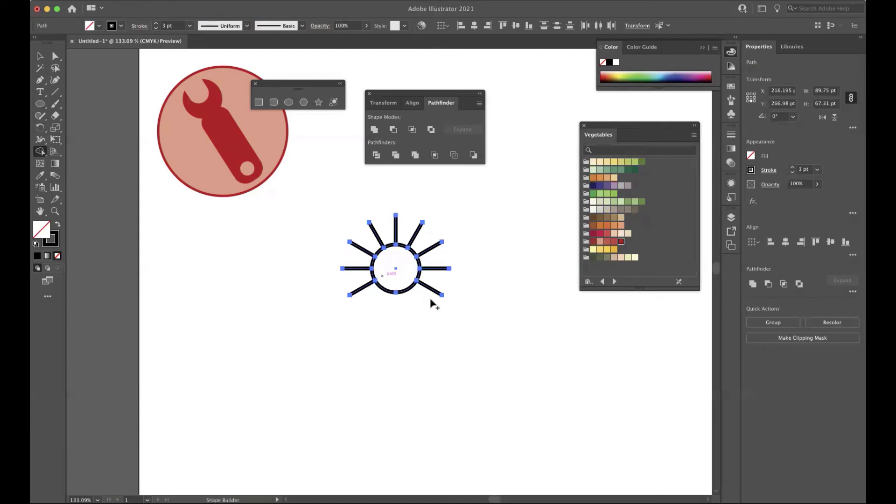
pyautogui.moveTo(434, 303); pyautogui.dragTo(395, 268)
# Give the rays Round Cap stroke ends
pyautogui.click(39, 57)
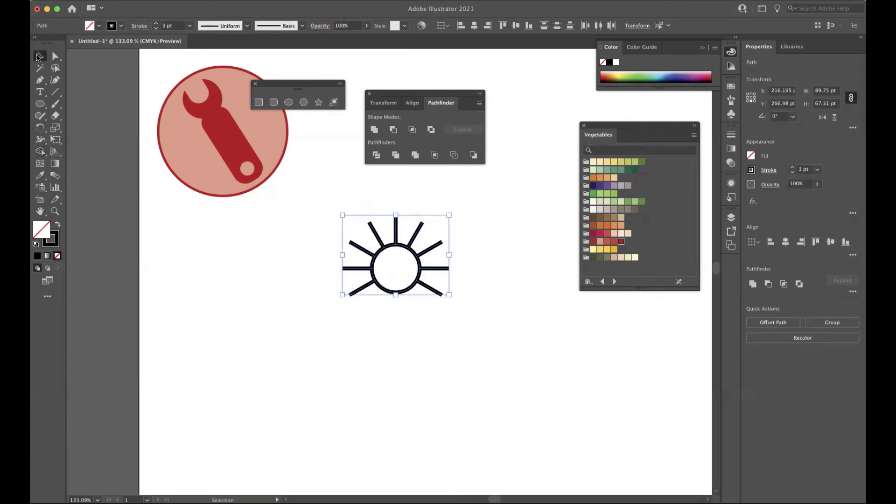
pyautogui.click(768, 171)
pyautogui.click(714, 196)
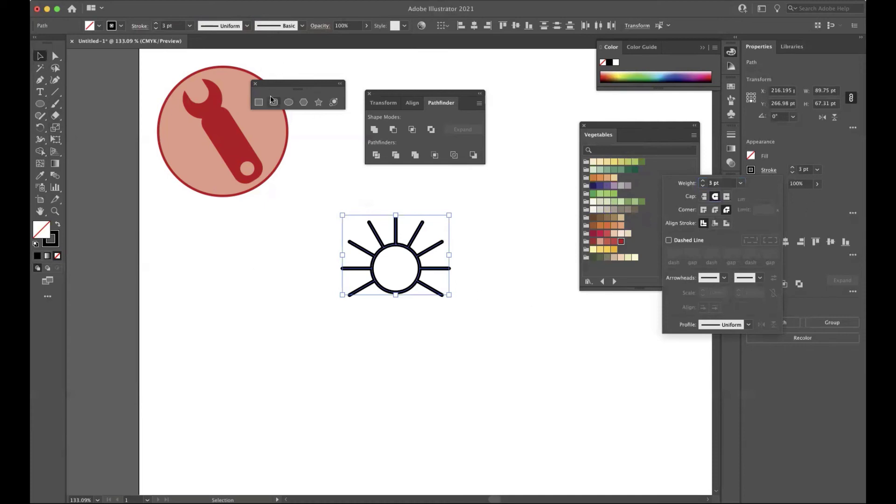
pyautogui.press('Escape')
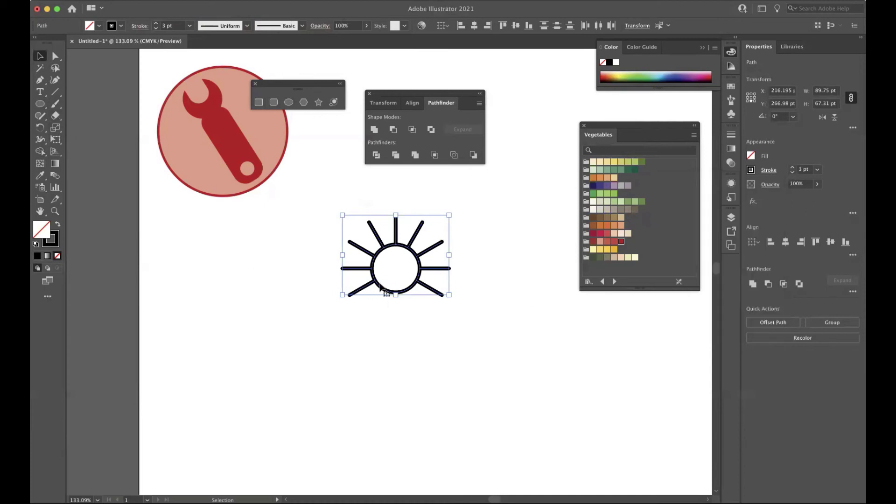
pyautogui.click(402, 309)
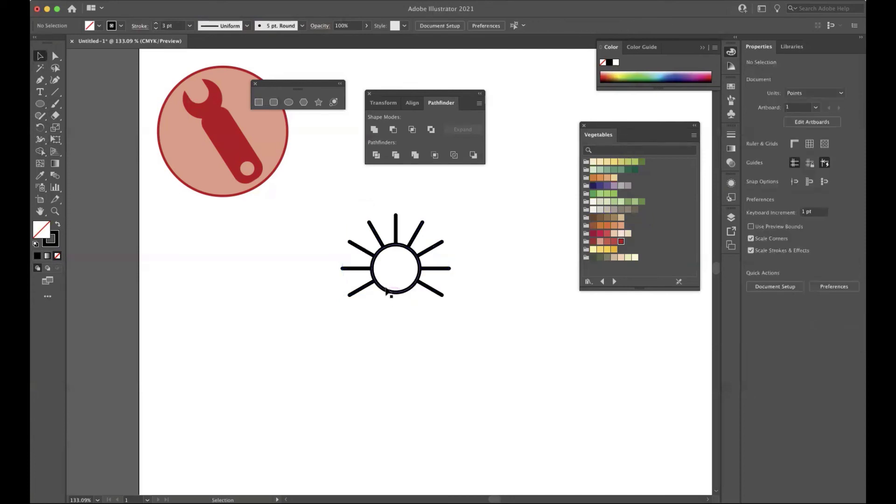
# Draw a narrow rectangular base below the circle, discarding a rounded-rectangle attempt, and select everything
pyautogui.click(274, 103)
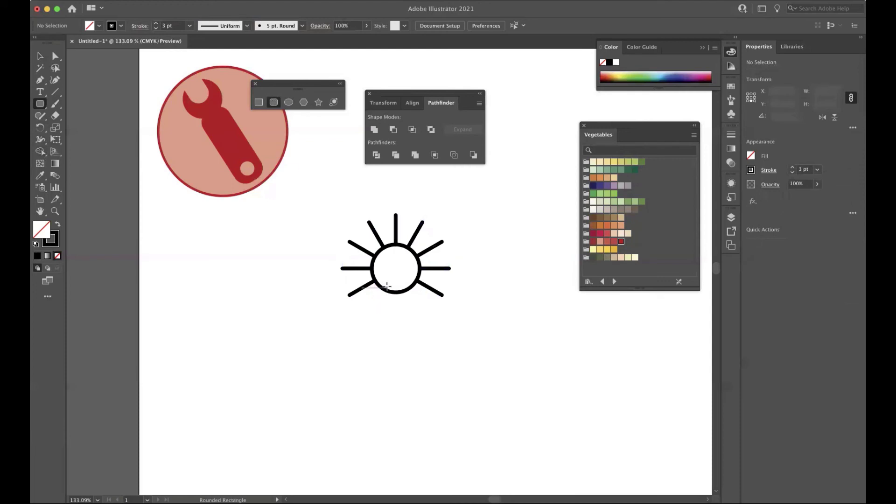
pyautogui.moveTo(389, 288)
pyautogui.mouseDown()
pyautogui.moveTo(410, 311)
pyautogui.moveTo(411, 346)
pyautogui.moveTo(403, 337)
pyautogui.mouseUp()
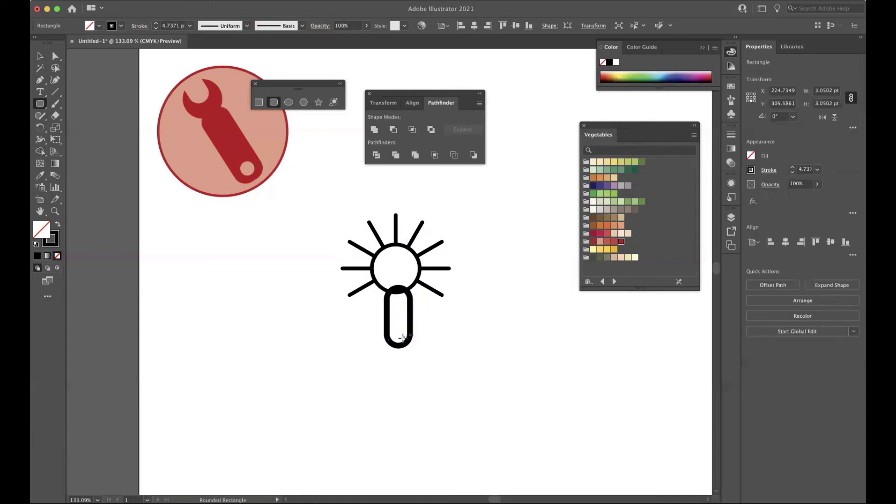
pyautogui.click(403, 341)
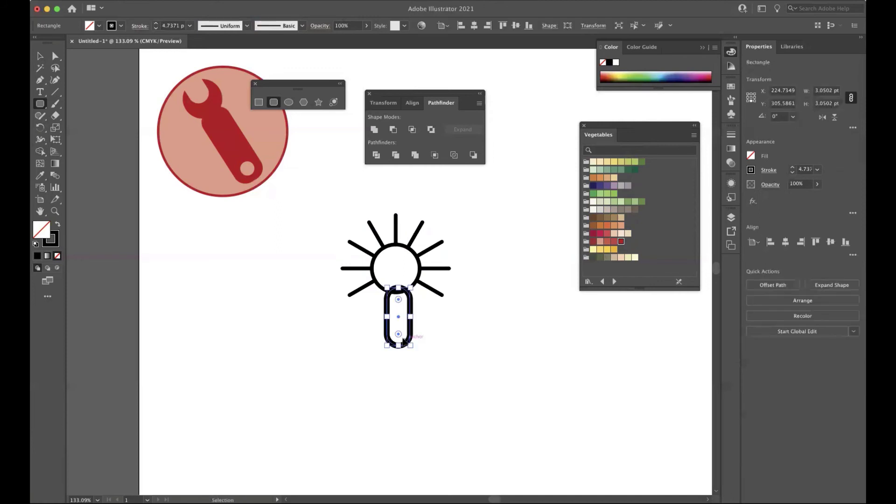
pyautogui.hotkey('ctrl', 'z')
pyautogui.hotkey('ctrl', 'z')
pyautogui.hotkey('ctrl', 'z')
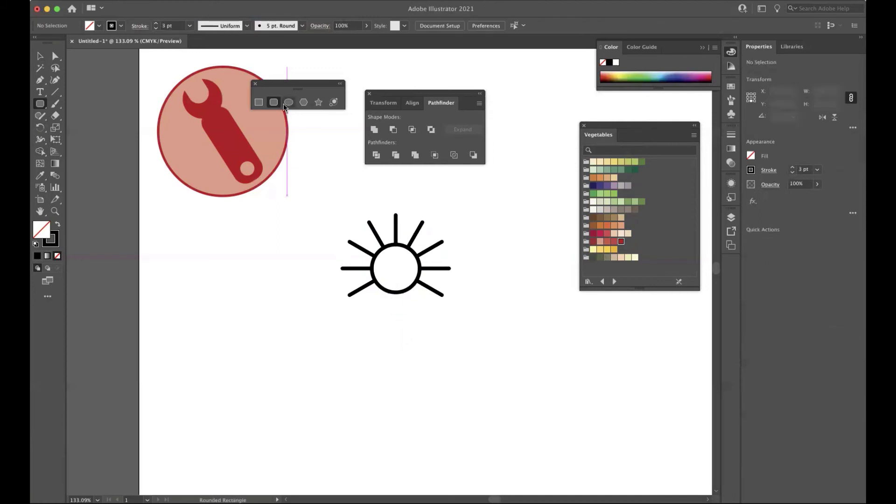
pyautogui.click(257, 103)
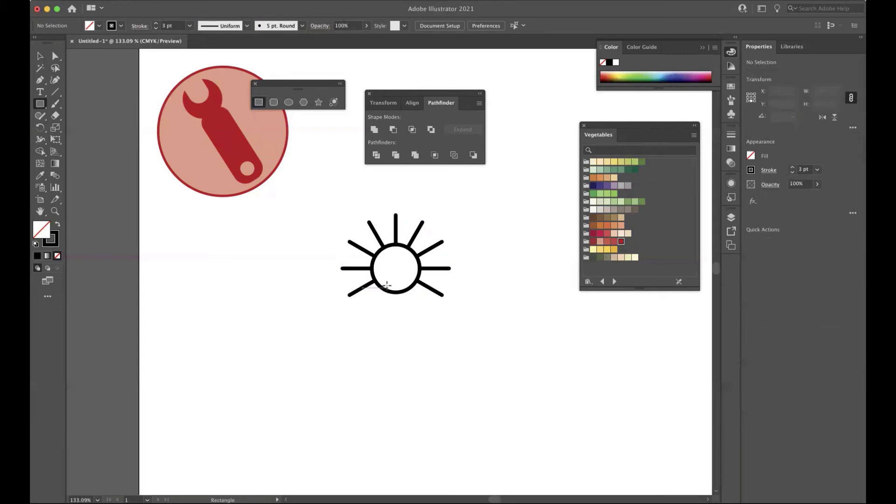
pyautogui.moveTo(387, 285); pyautogui.dragTo(411, 328)
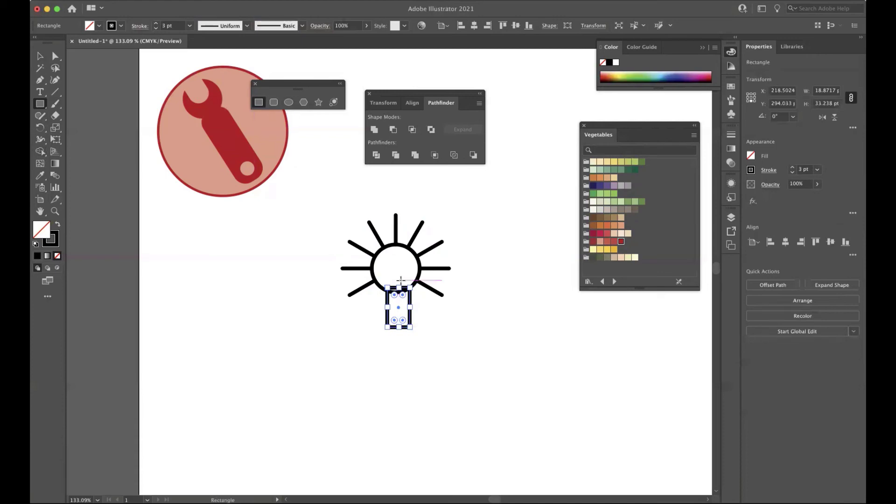
pyautogui.press('v')
pyautogui.moveTo(328, 216); pyautogui.dragTo(452, 353)
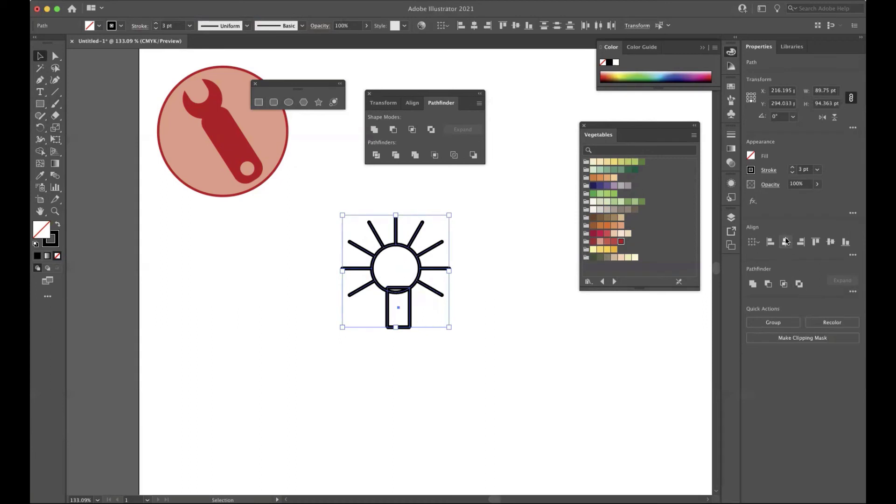
# Horizontally centre the rectangular stem under the circle and nudge it slightly left
pyautogui.click(787, 243)
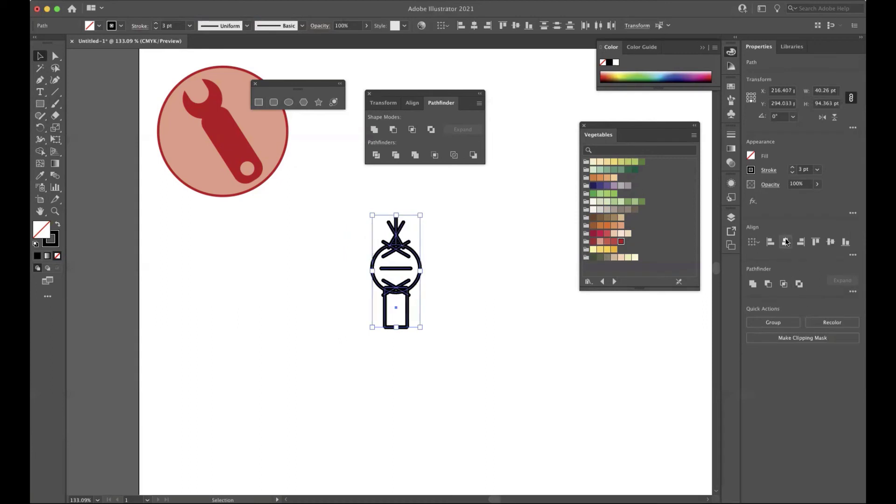
pyautogui.press('super+z')
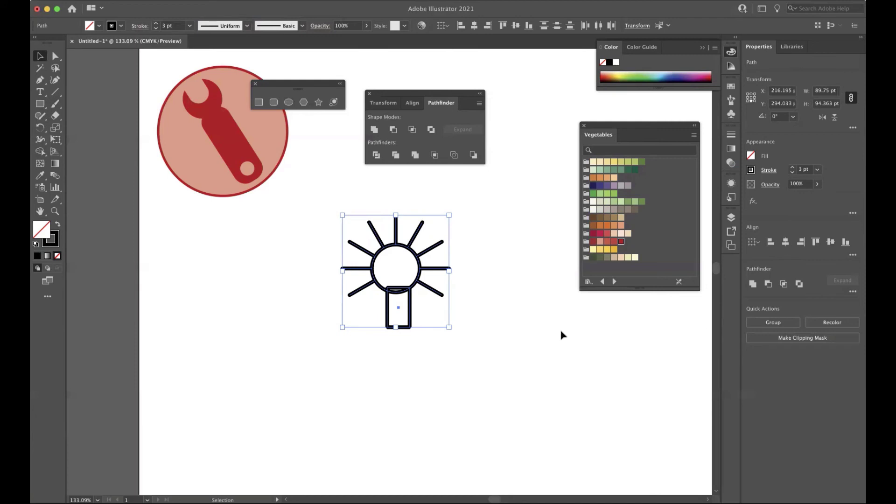
pyautogui.click(560, 334)
pyautogui.click(390, 306)
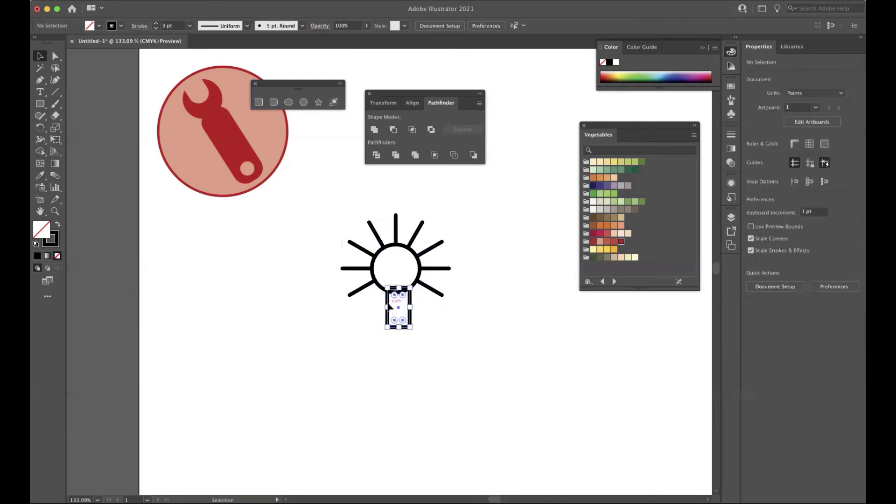
pyautogui.keyDown('shift'); pyautogui.click(389, 249); pyautogui.keyUp('shift')
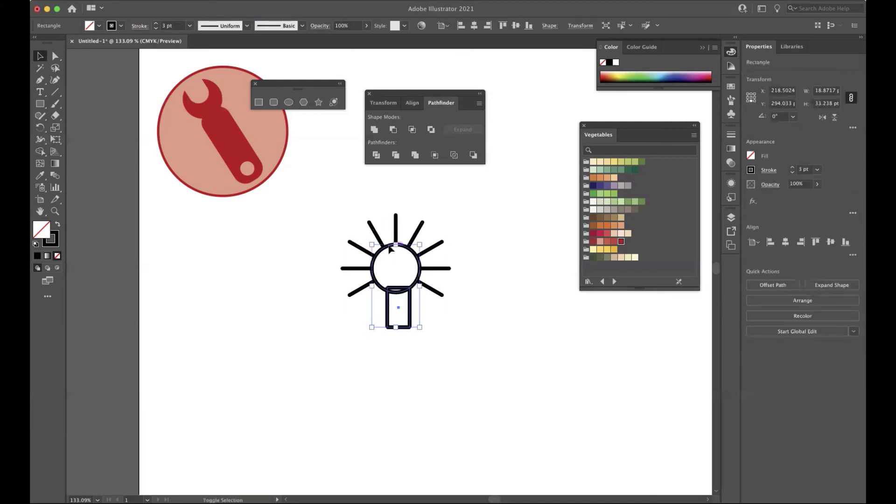
pyautogui.click(786, 242)
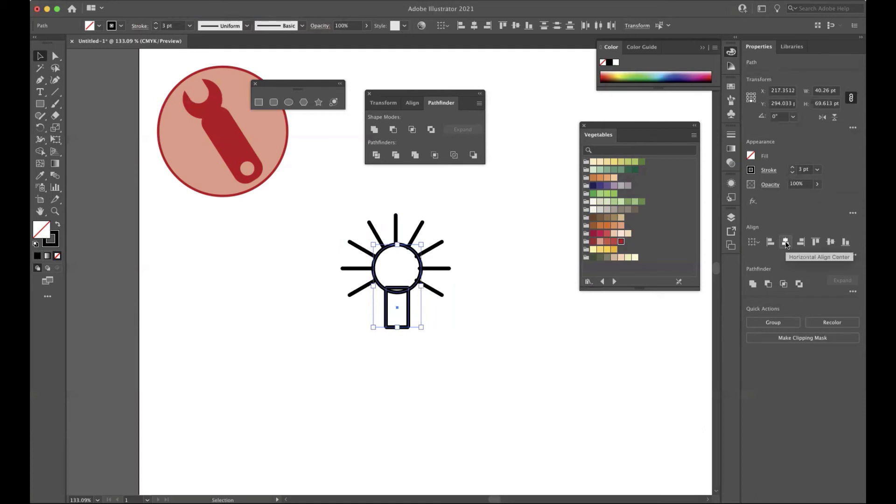
pyautogui.click(487, 324)
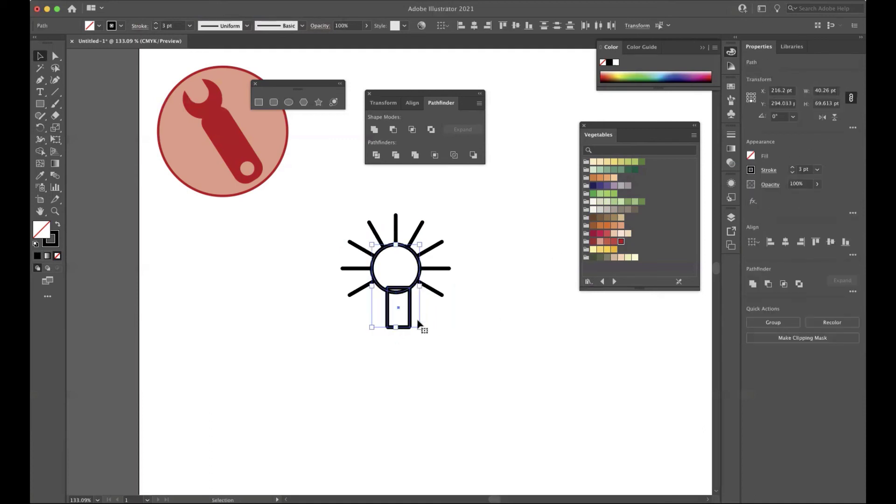
pyautogui.click(477, 330)
pyautogui.moveTo(412, 312); pyautogui.dragTo(409, 312)
pyautogui.click(428, 322)
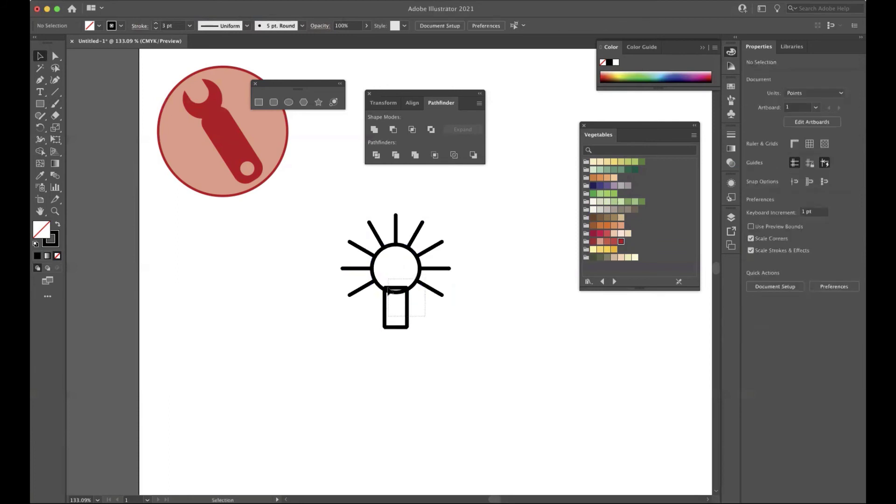
# Select the circle and stem rectangle and Unite them in Pathfinder
pyautogui.moveTo(426, 315)
pyautogui.mouseDown()
pyautogui.moveTo(386, 316)
pyautogui.moveTo(378, 288)
pyautogui.mouseUp()
pyautogui.click(446, 343)
pyautogui.click(381, 286)
pyautogui.keyDown('shift'); pyautogui.click(385, 312); pyautogui.keyUp('shift')
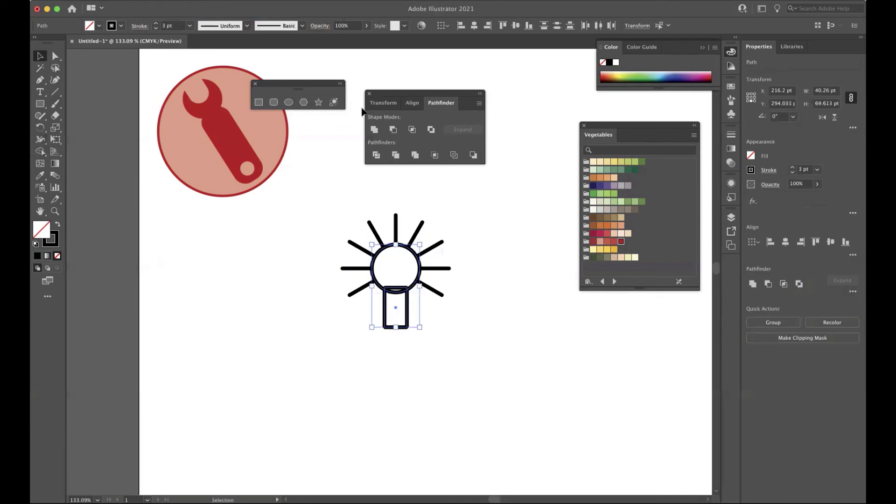
pyautogui.click(375, 130)
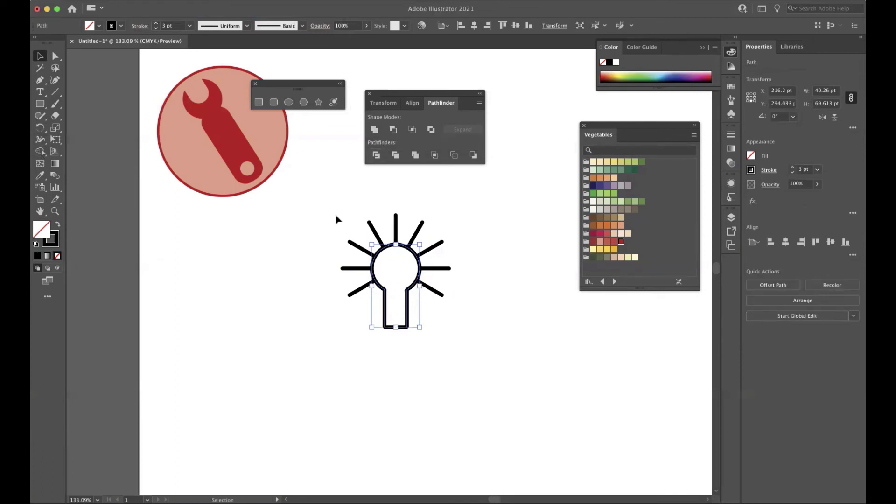
pyautogui.moveTo(336, 216); pyautogui.dragTo(460, 343)
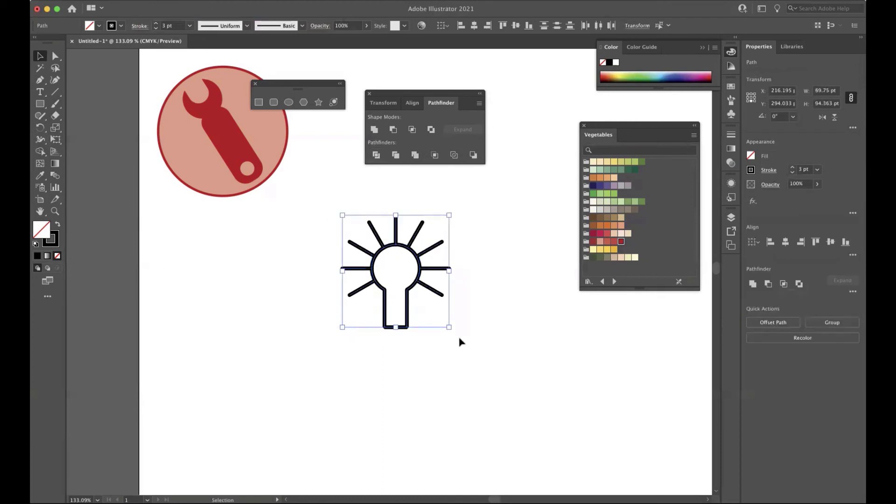
# Set the light bulb's fill and stroke to the red swatch
pyautogui.click(621, 242)
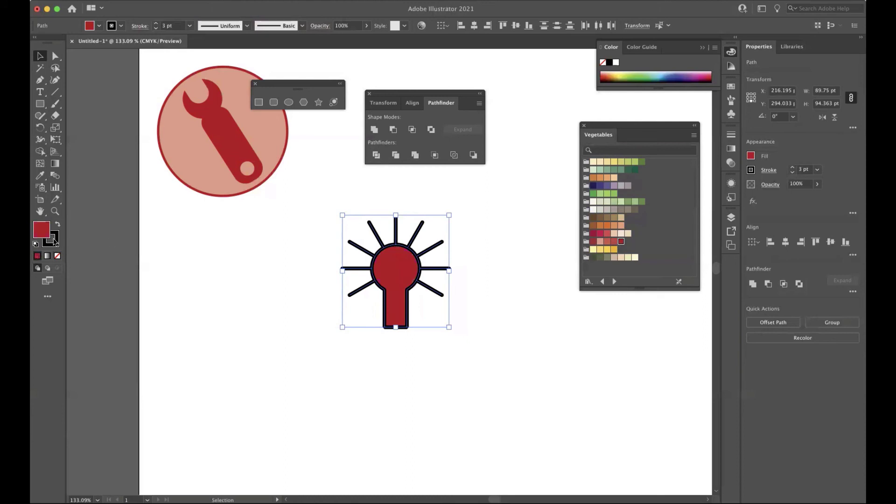
pyautogui.click(54, 242)
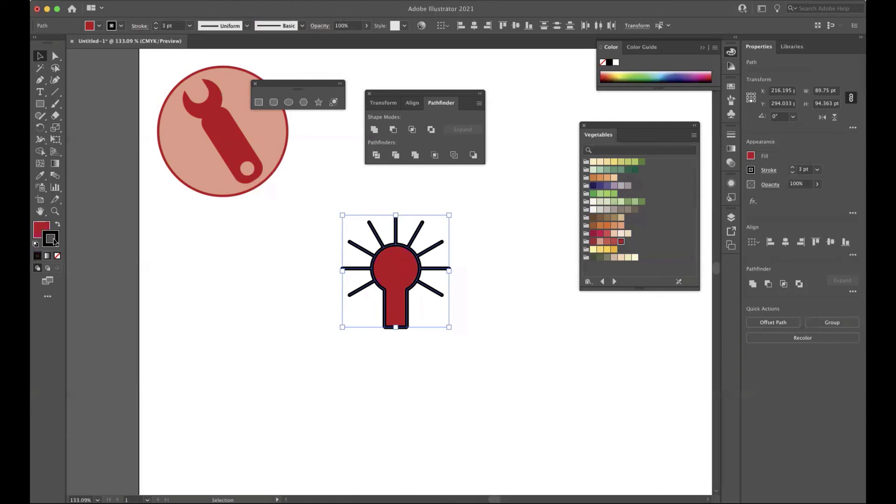
pyautogui.click(622, 242)
pyautogui.click(483, 310)
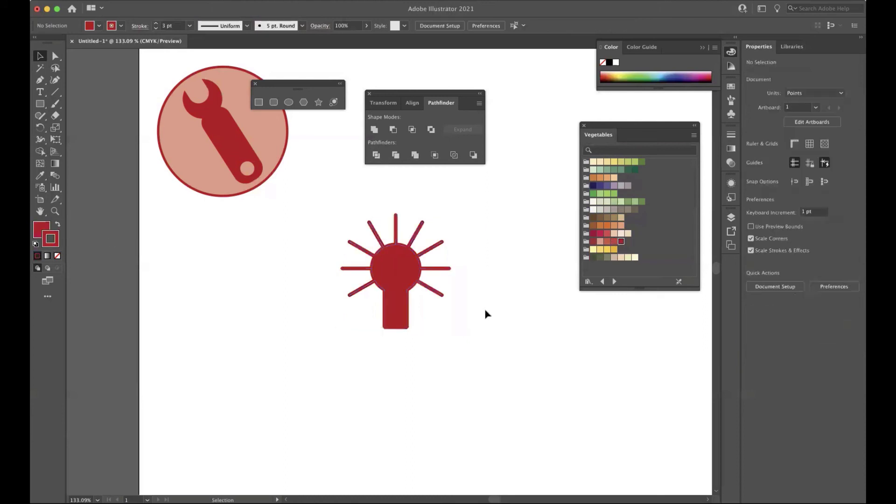
# Copy the wrench's pink background circle and paste it near the bulb
pyautogui.click(276, 145)
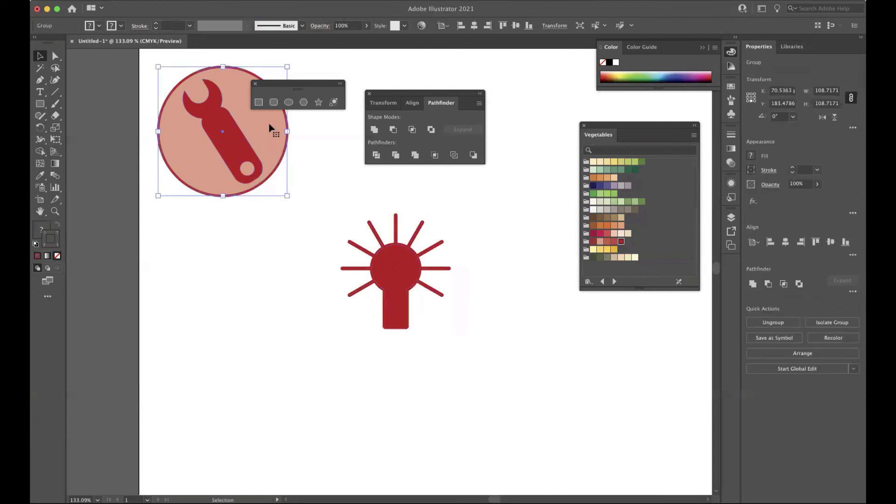
pyautogui.click(55, 56)
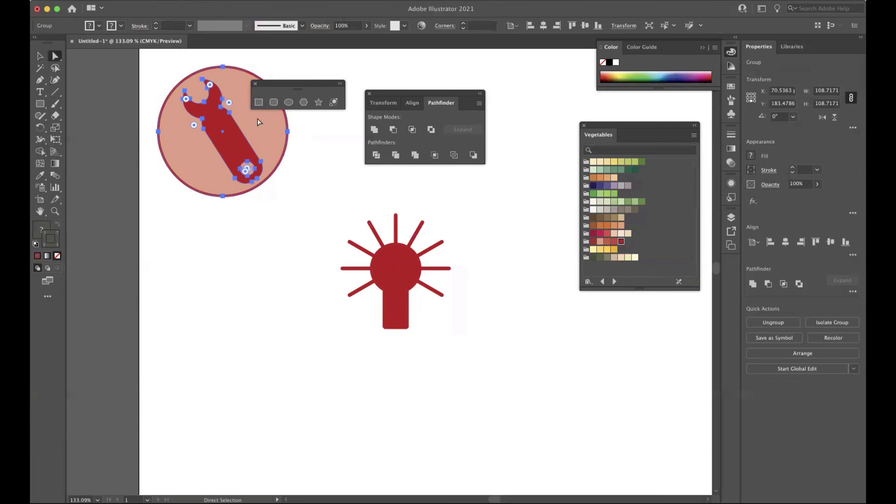
pyautogui.click(356, 184)
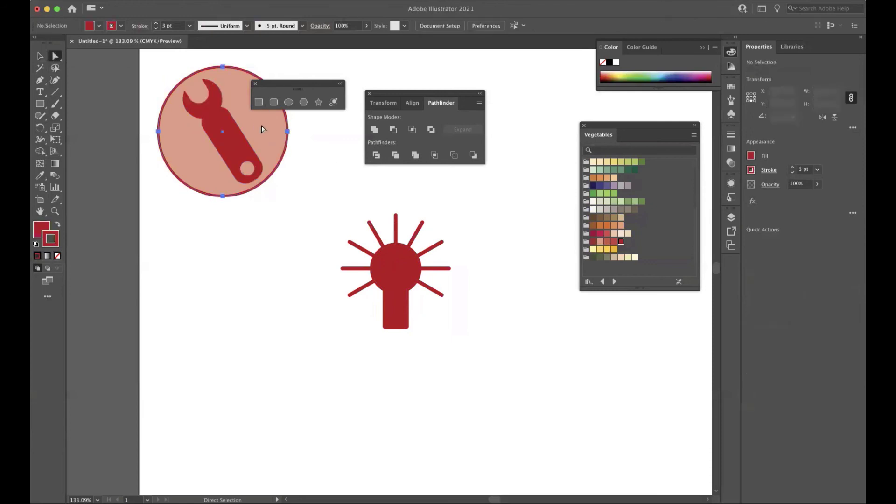
pyautogui.click(262, 126)
pyautogui.press('super')
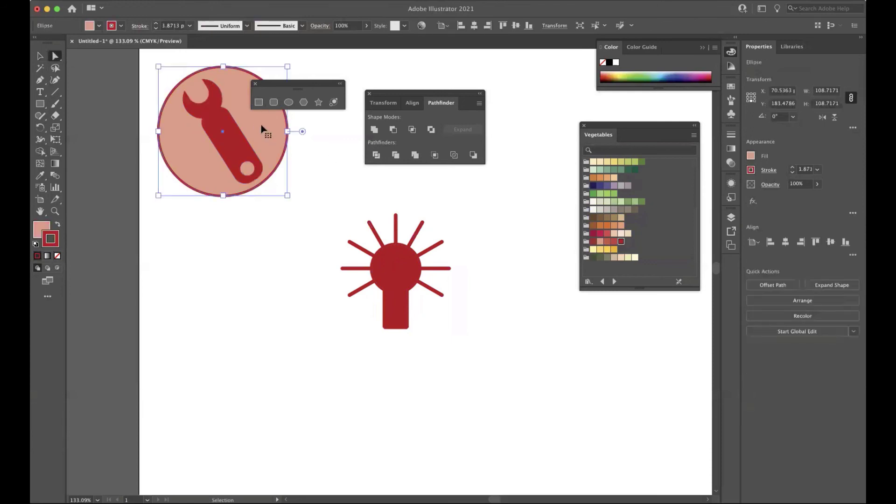
pyautogui.press('super+v')
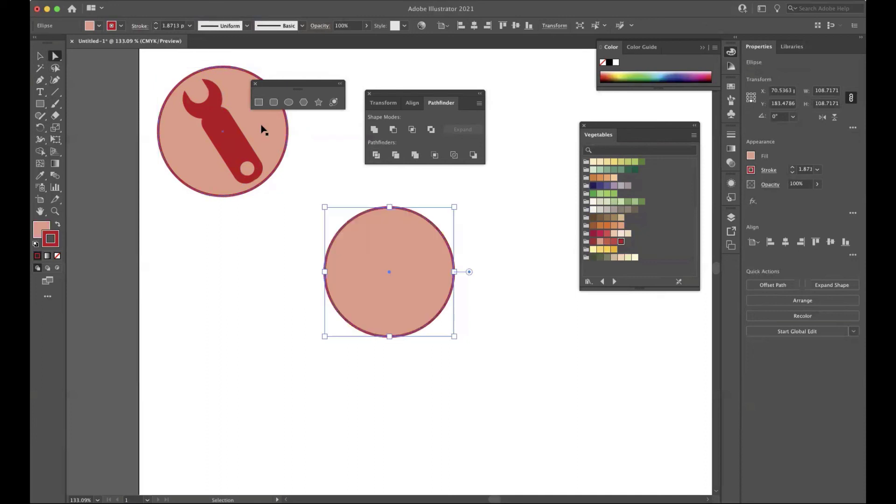
# Send the pasted pink circle to the back, behind the light bulb
pyautogui.click(39, 56)
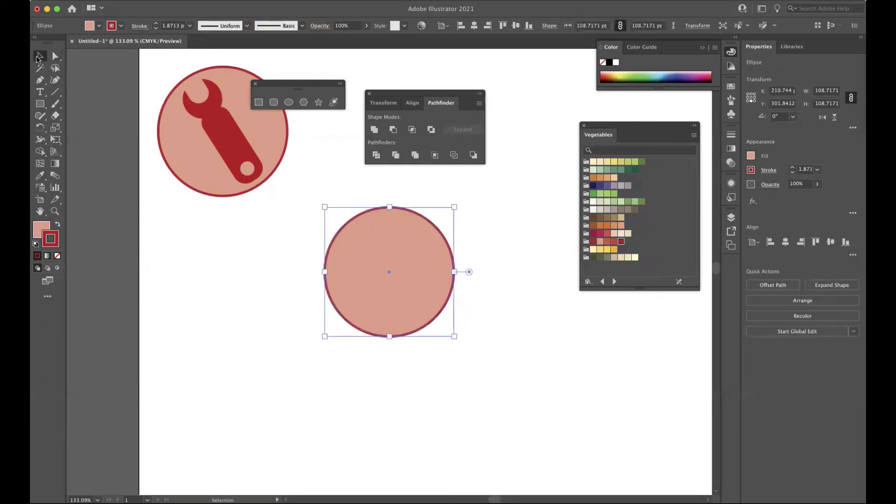
pyautogui.click(158, 1)
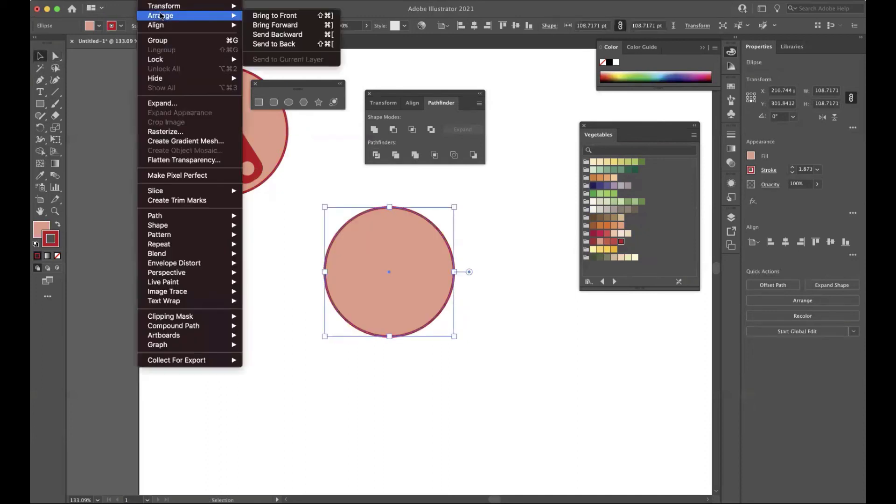
pyautogui.click(276, 42)
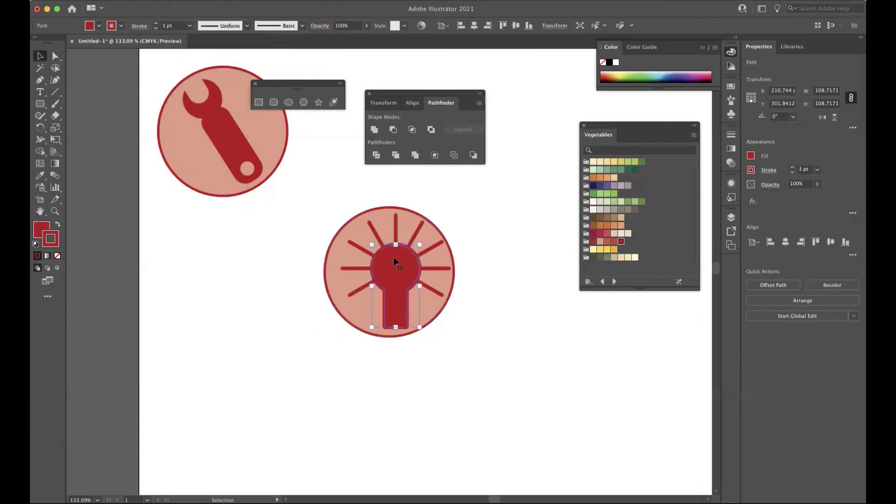
pyautogui.moveTo(318, 209); pyautogui.dragTo(476, 336)
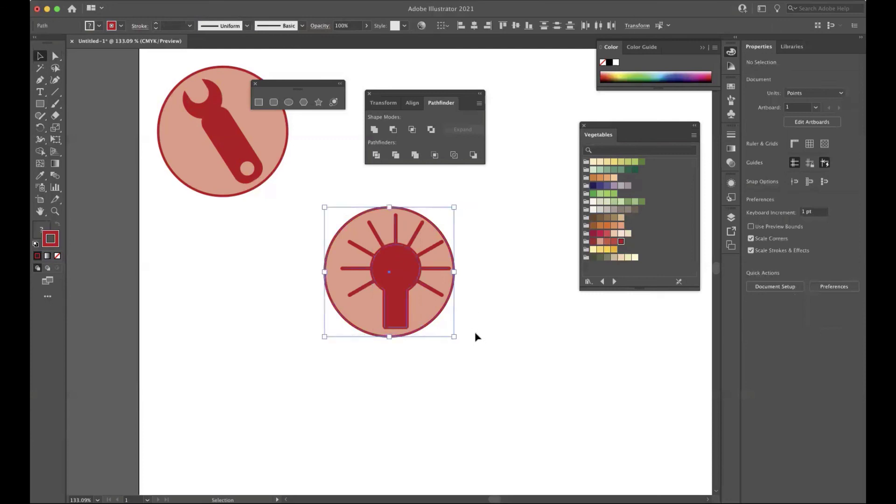
pyautogui.click(517, 330)
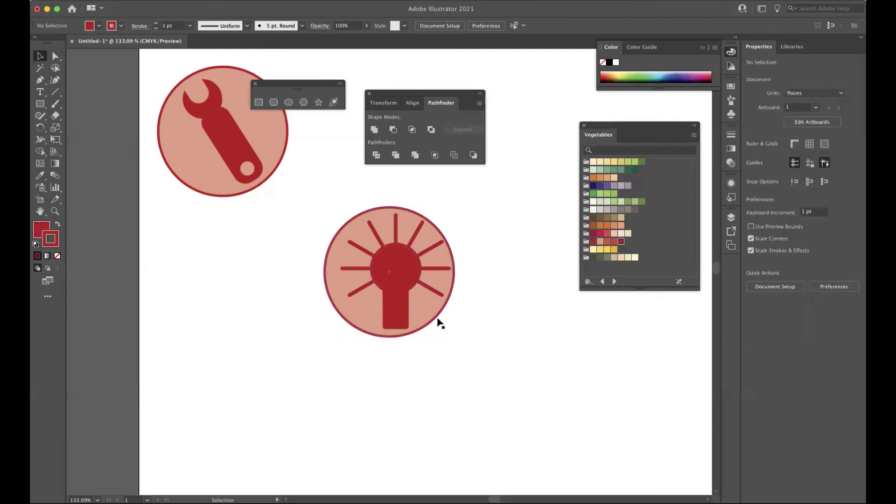
# Place the pink circle under the bulb, scale the bulb down and centre it inside
pyautogui.moveTo(441, 325)
pyautogui.mouseDown()
pyautogui.moveTo(483, 400)
pyautogui.moveTo(560, 374)
pyautogui.mouseUp()
pyautogui.moveTo(327, 202); pyautogui.dragTo(455, 343)
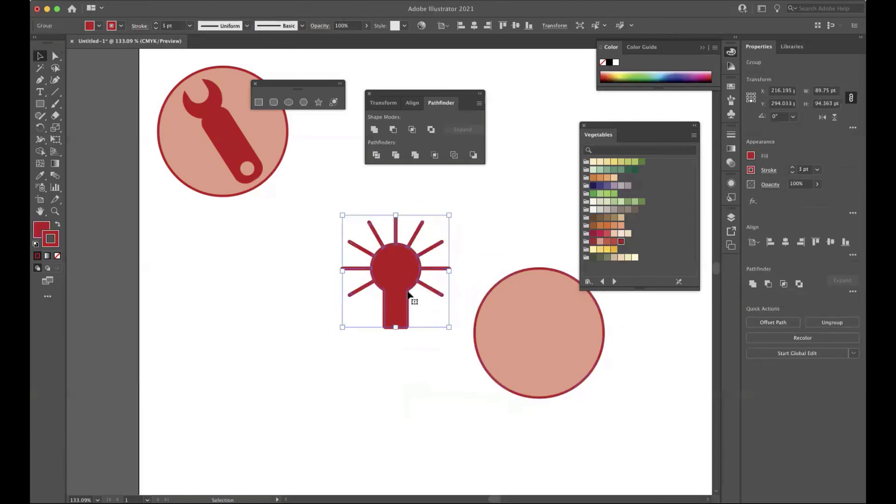
pyautogui.moveTo(527, 331); pyautogui.dragTo(397, 276)
pyautogui.click(397, 276)
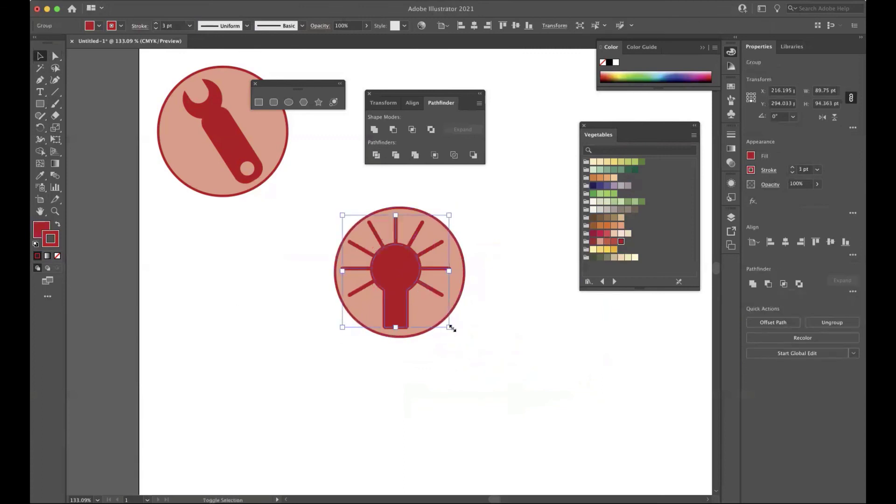
pyautogui.moveTo(451, 328); pyautogui.dragTo(434, 311)
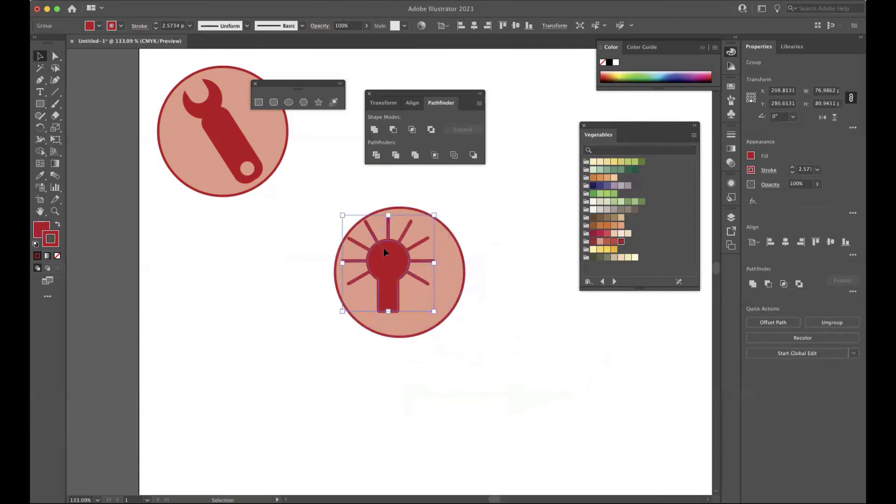
pyautogui.moveTo(390, 249); pyautogui.dragTo(395, 254)
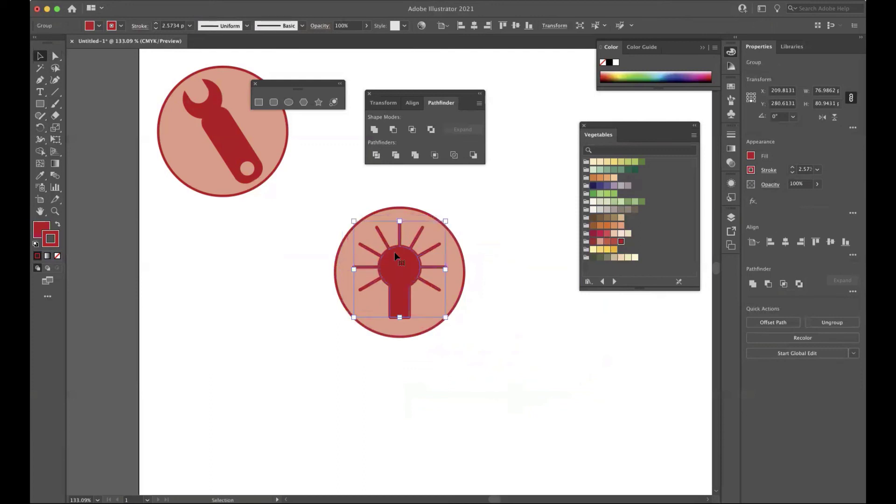
# Select the circle and bulb together, opening and closing the Object menu unchanged
pyautogui.click(504, 294)
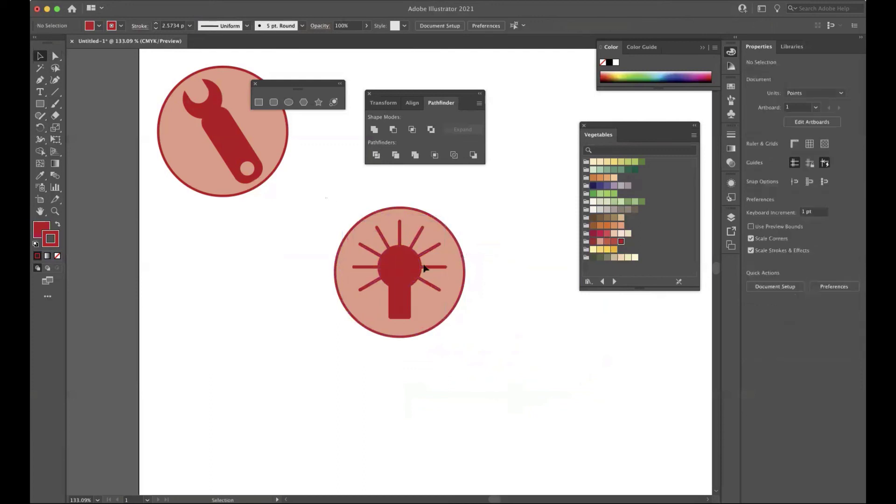
pyautogui.moveTo(325, 198); pyautogui.dragTo(463, 323)
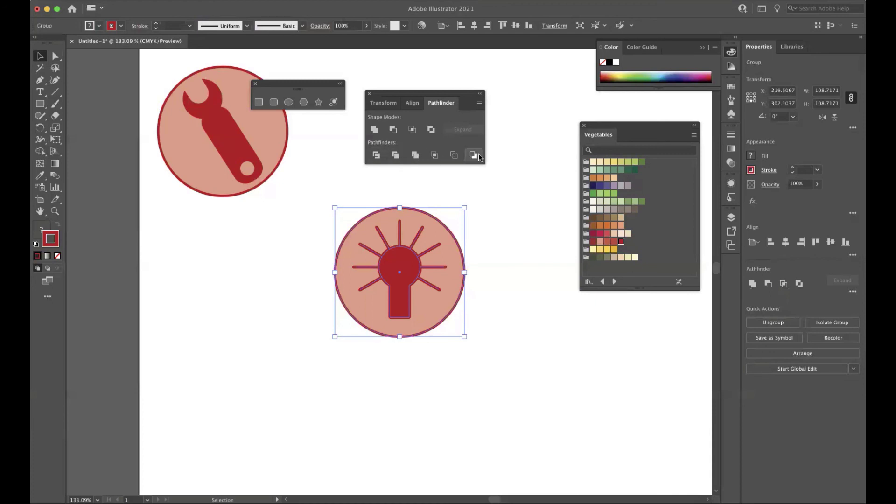
pyautogui.click(161, 2)
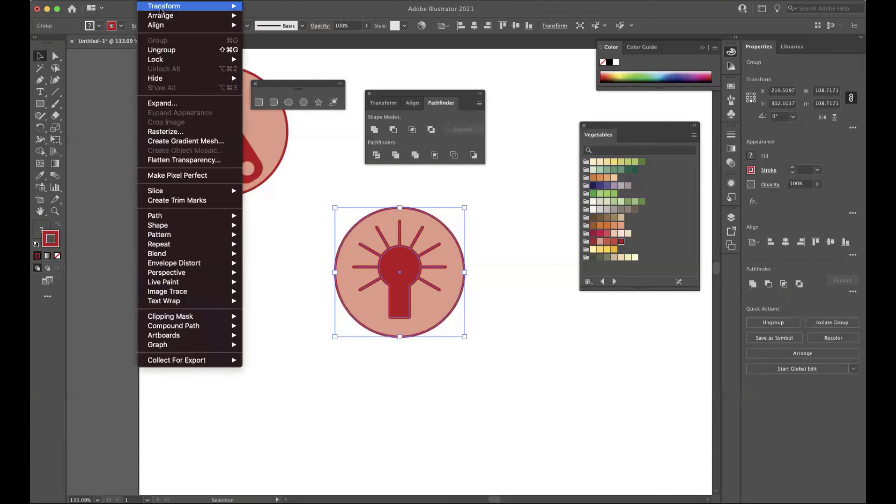
pyautogui.moveTo(164, 7)
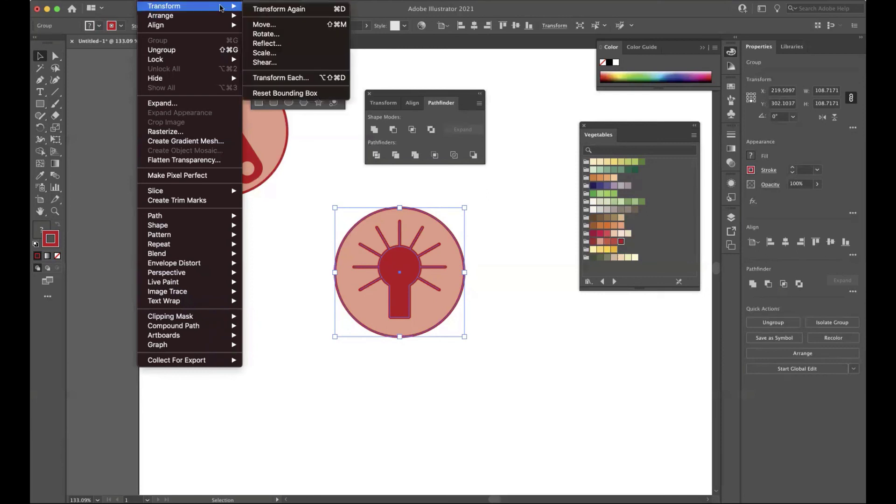
pyautogui.click(319, 165)
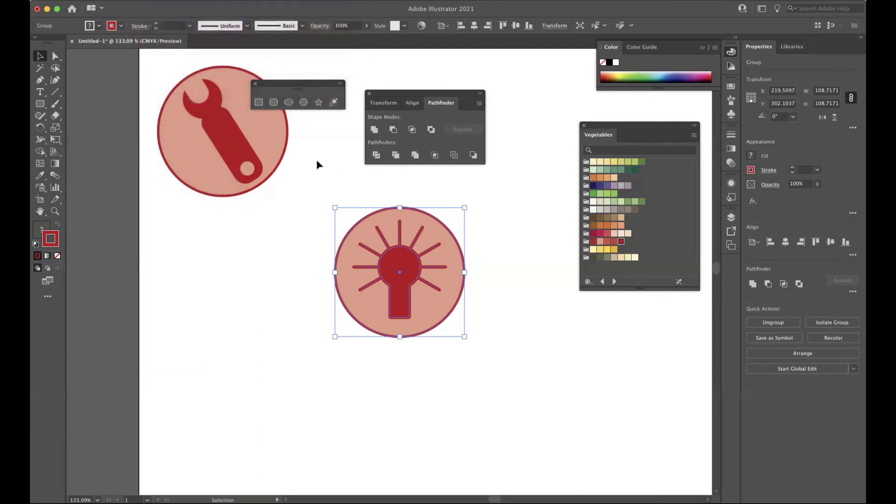
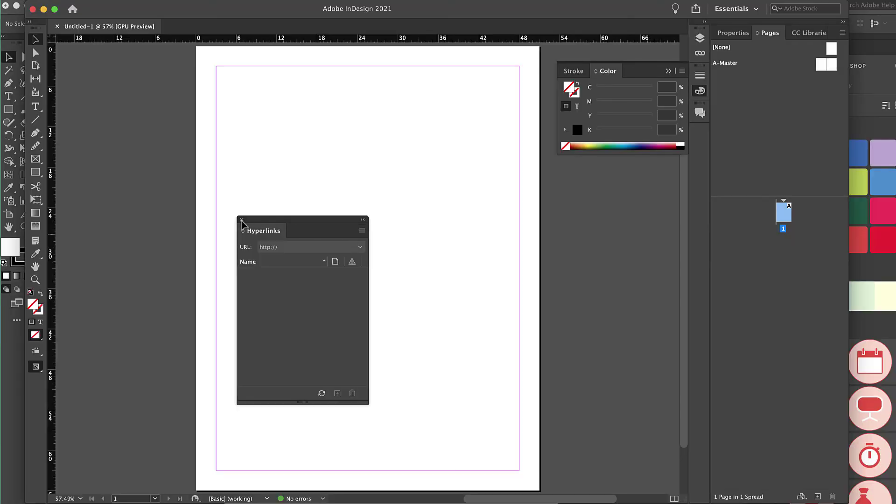
# Paste the lightbulb graphic onto the page and move it up and left of centre
pyautogui.click(241, 220)
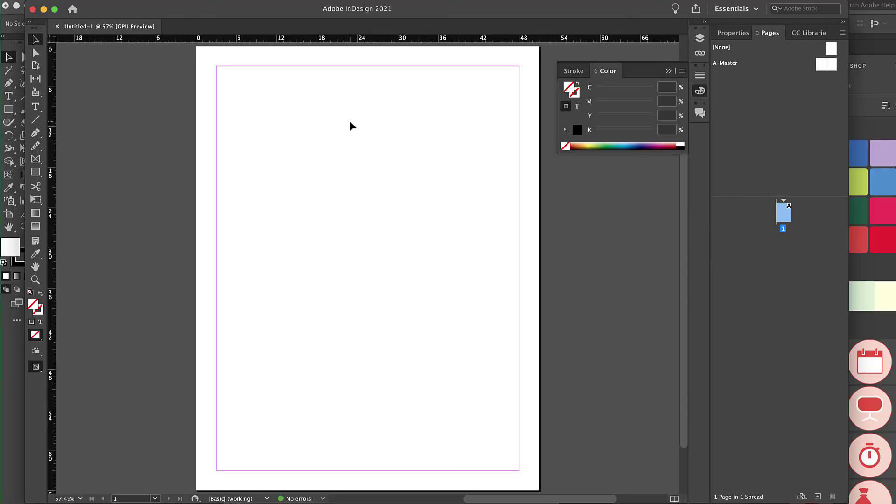
pyautogui.hotkey('ctrl', 'v')
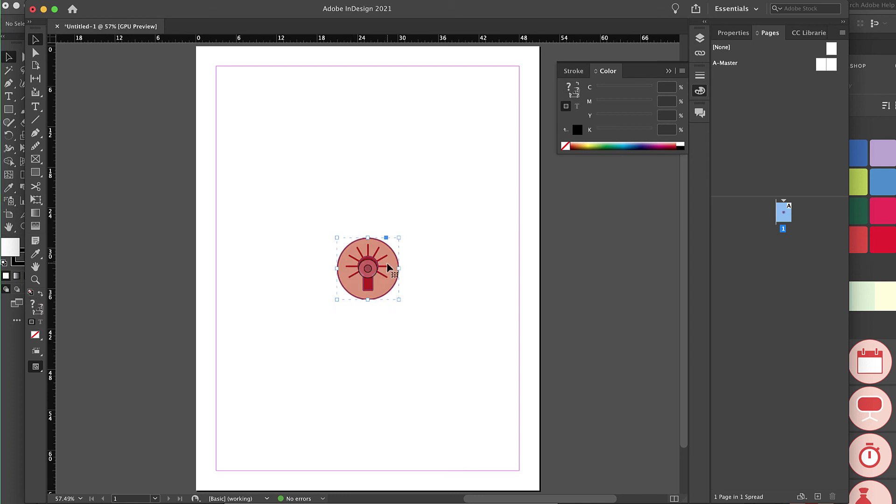
pyautogui.moveTo(388, 267); pyautogui.dragTo(358, 246)
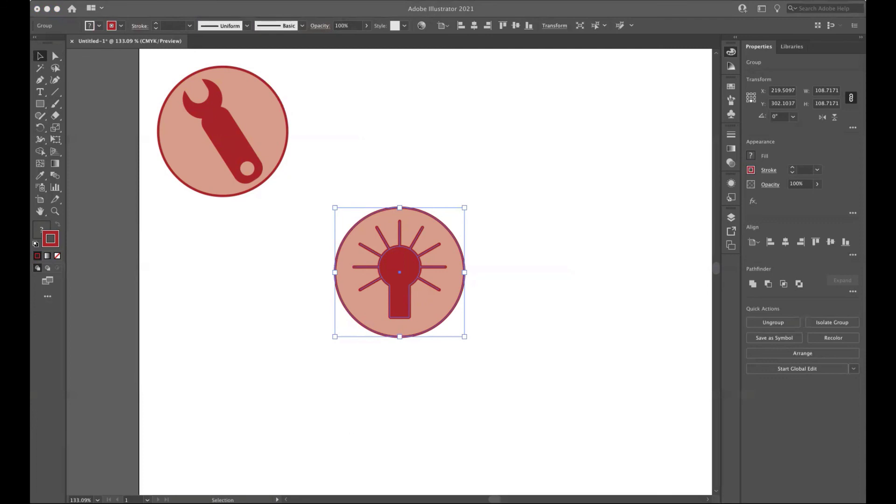
# Save the selected lightbulb artwork as a Graphic in the Infographic Workshop library
pyautogui.click(793, 47)
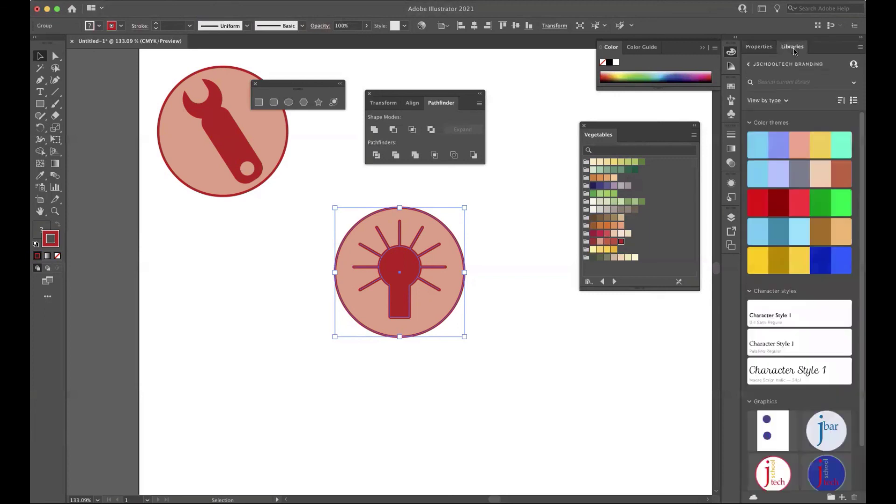
pyautogui.click(749, 64)
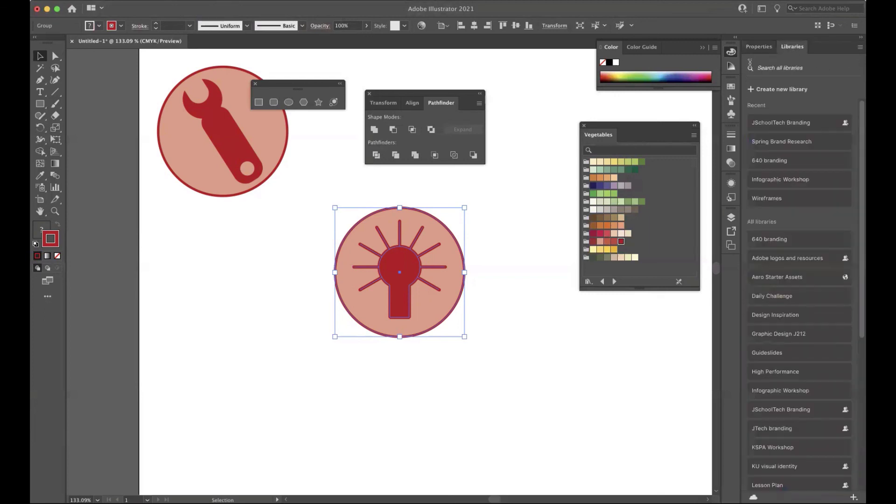
pyautogui.click(760, 182)
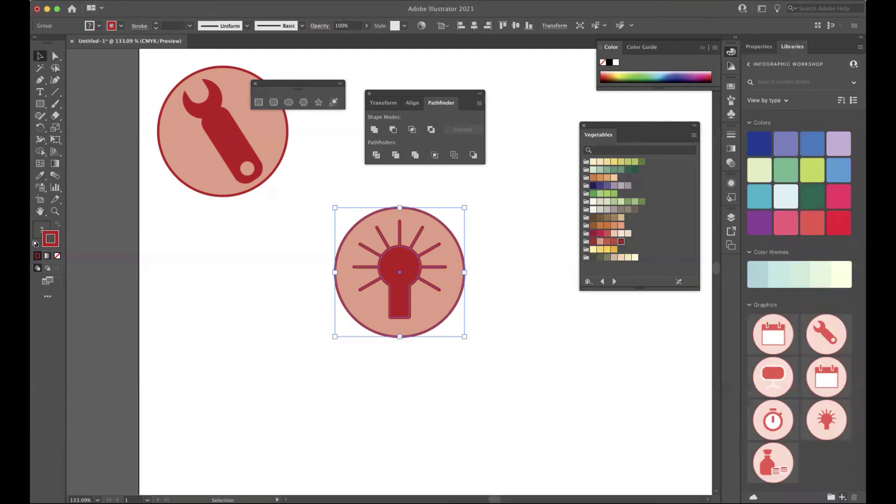
pyautogui.click(842, 497)
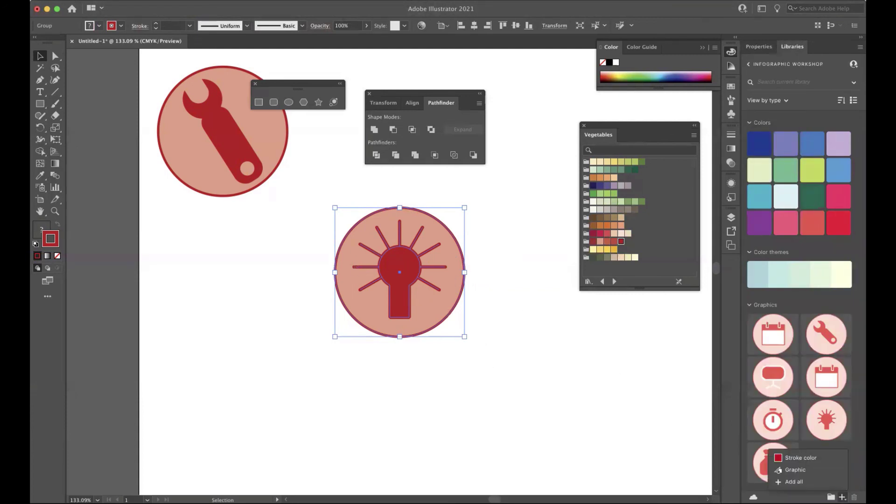
pyautogui.click(795, 470)
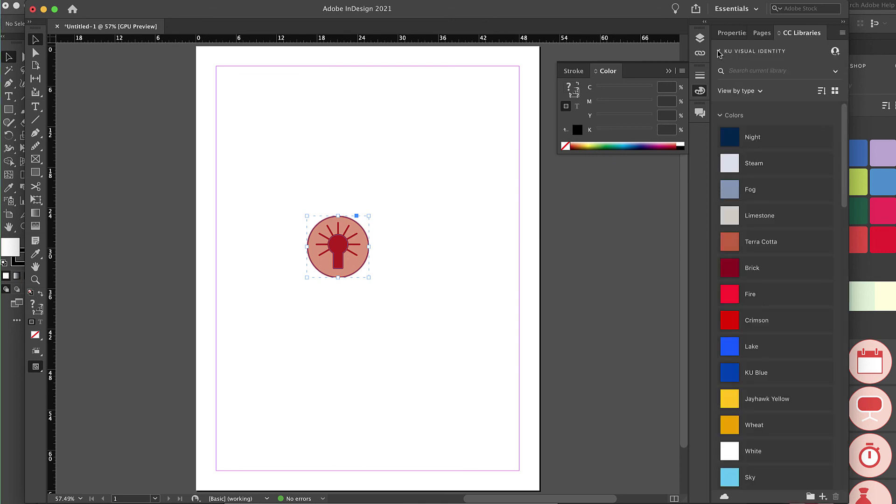
# Place the Artwork 7 calendar icon from the Infographic Workshop library's Graphics onto the page
pyautogui.click(719, 52)
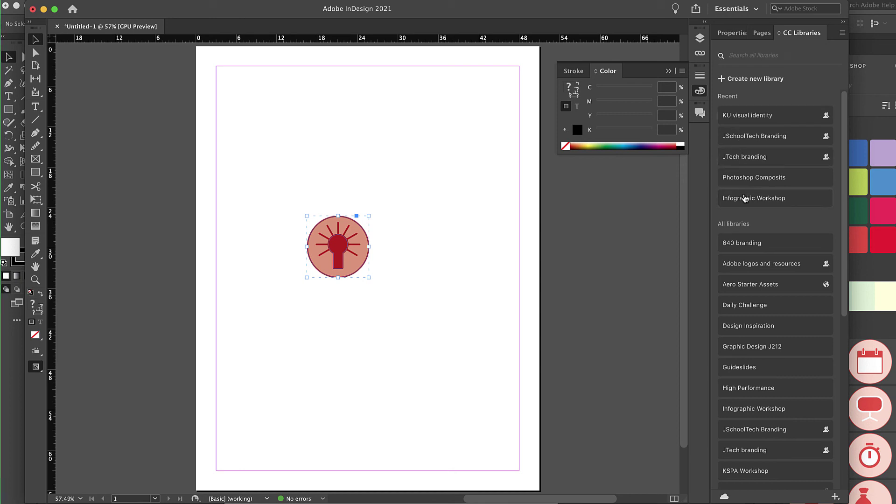
pyautogui.click(745, 199)
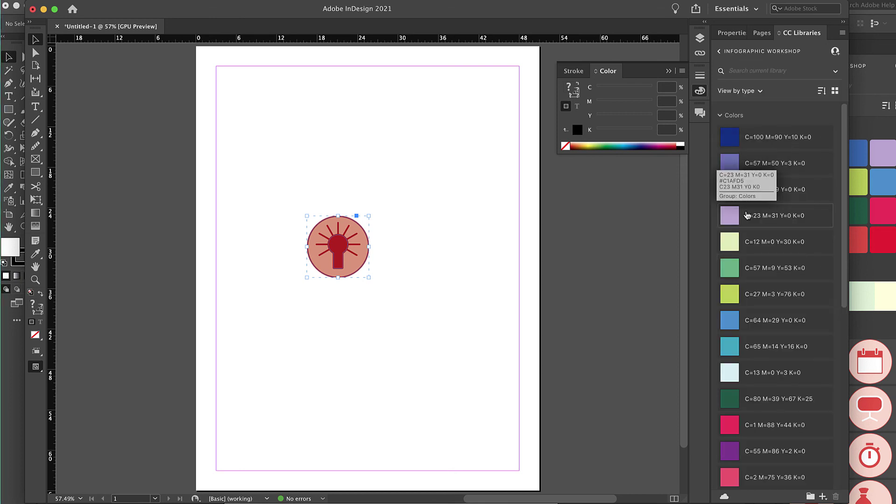
pyautogui.scroll(-10, 793, 290)
pyautogui.scroll(-2, 770, 303)
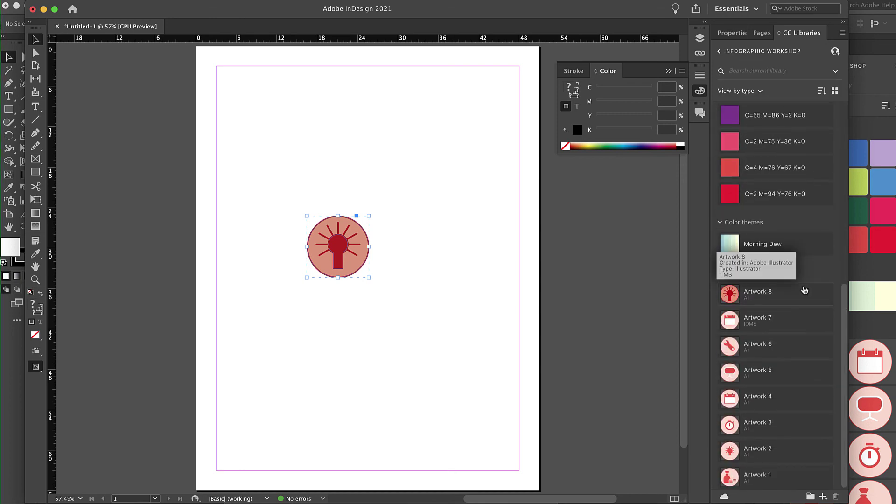
pyautogui.click(731, 325)
pyautogui.hscroll(2, 448, 256)
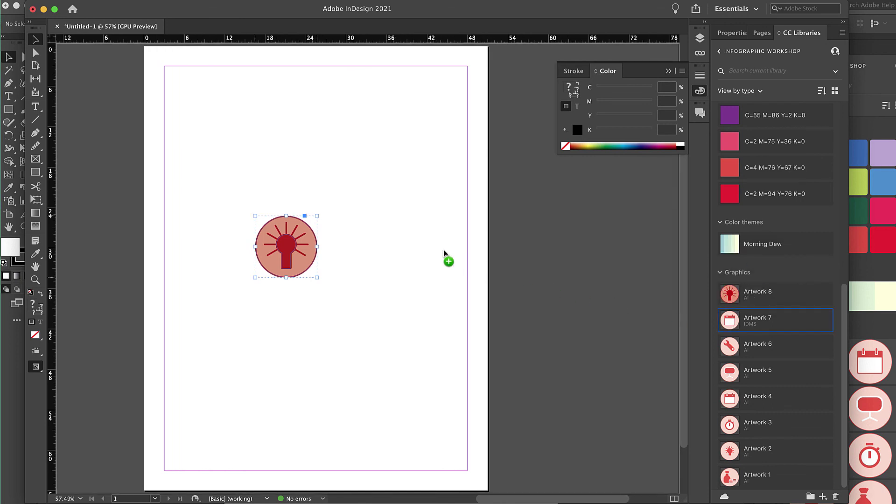
pyautogui.click(410, 242)
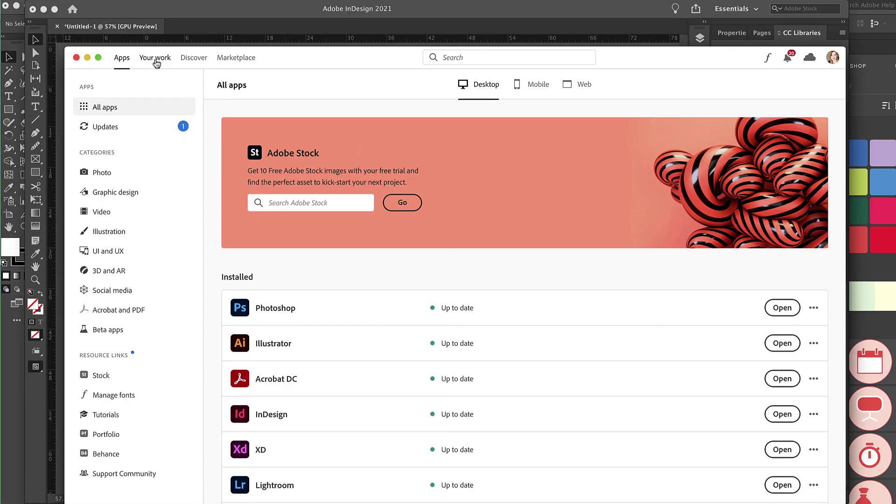
# Open Infographic Workshop under Your work, then open and close the invite dialog without inviting
pyautogui.click(156, 63)
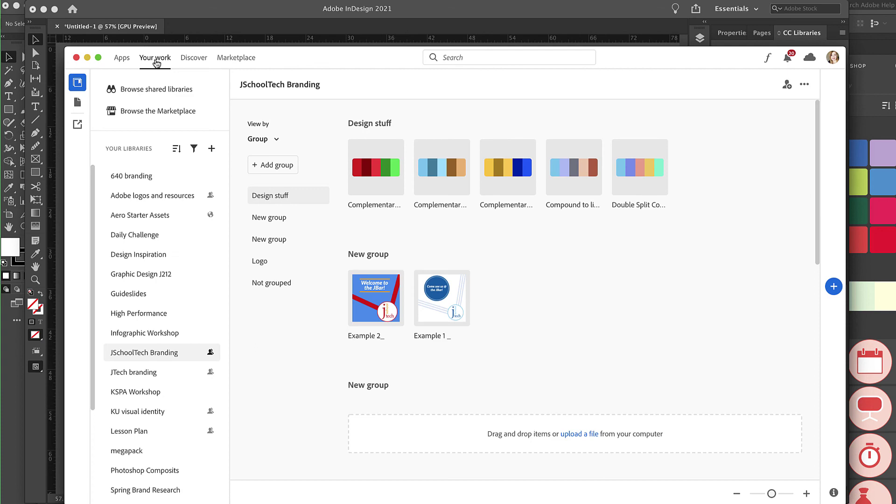
pyautogui.click(160, 334)
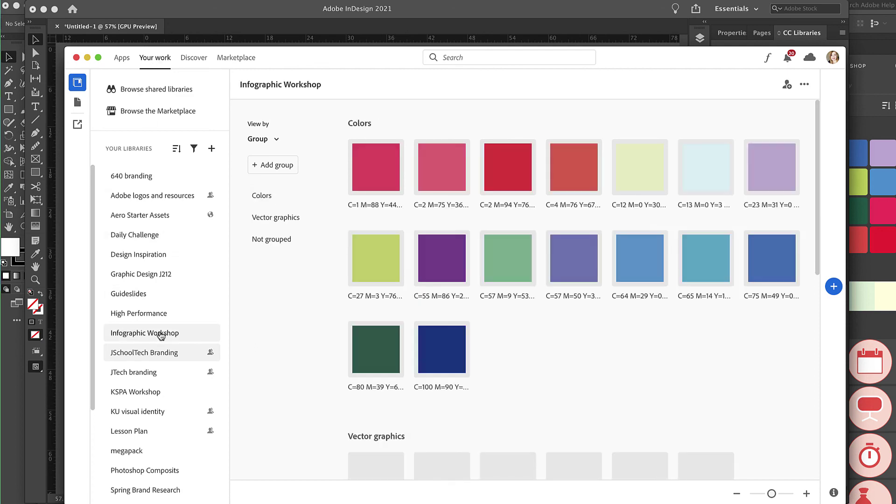
pyautogui.scroll(-5, 494, 353)
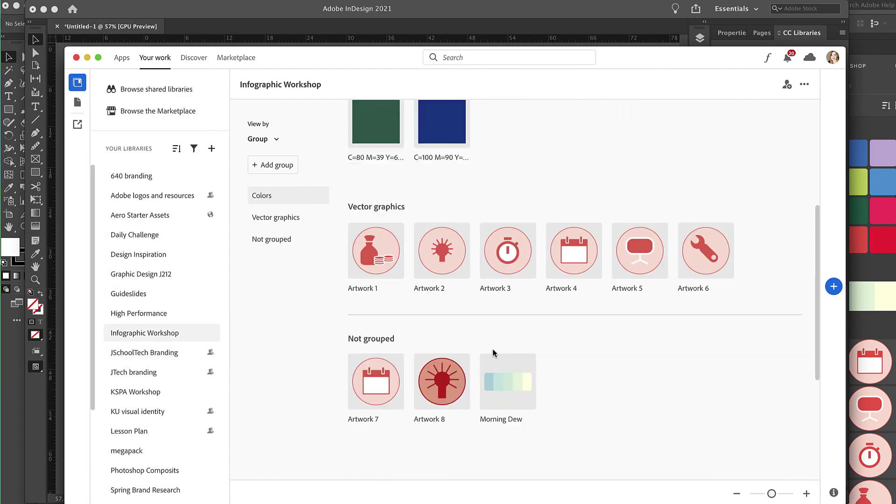
pyautogui.scroll(5, 493, 353)
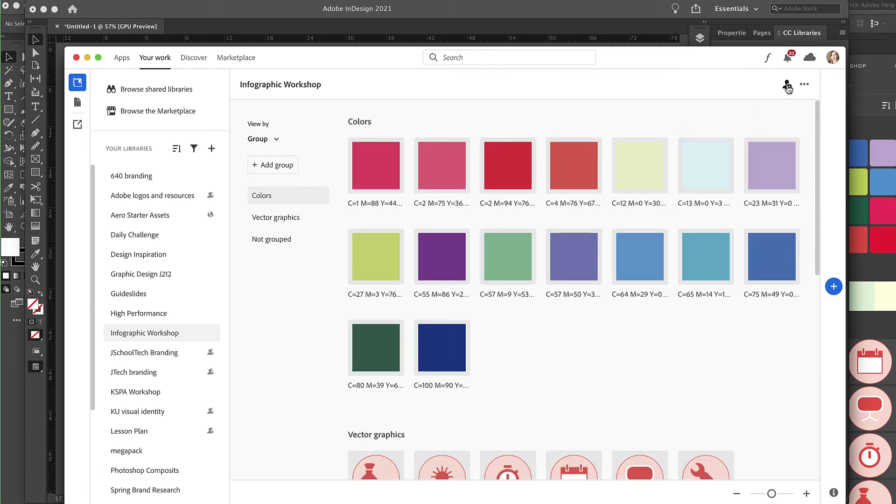
pyautogui.click(787, 86)
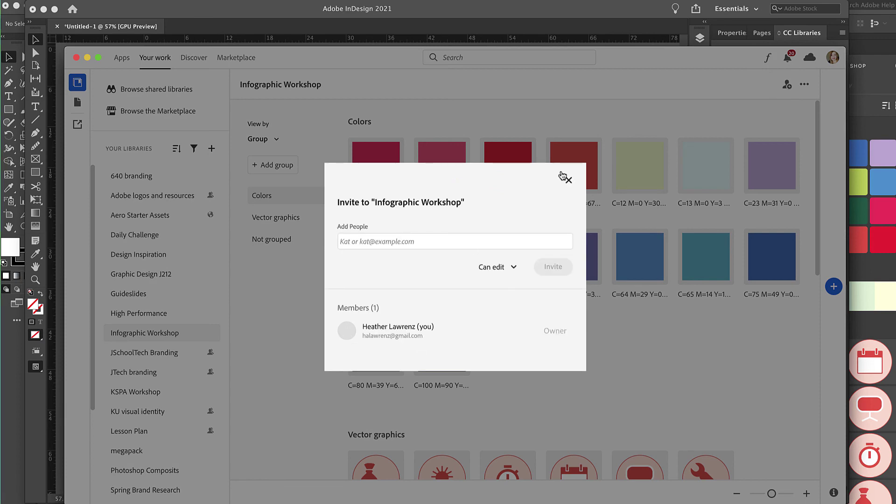
pyautogui.click(566, 180)
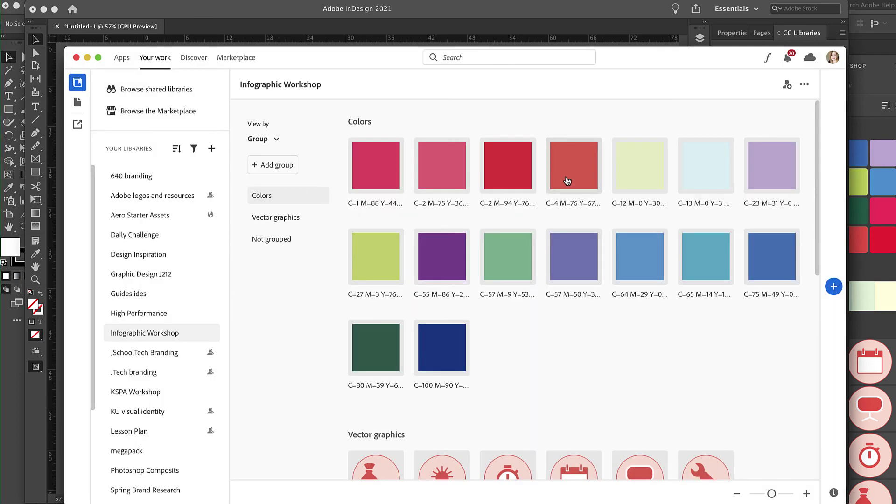